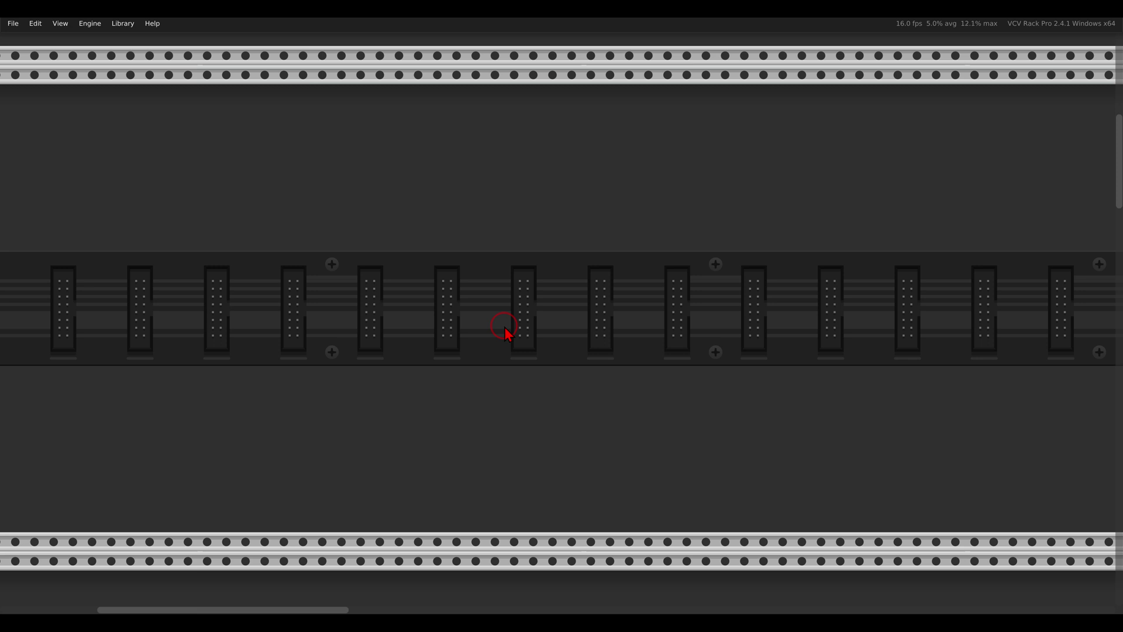
- Switch to the Doepfer A-143-1 panel image and mark the Attack and Decay knobs of all four sections
key("alt+Tab")
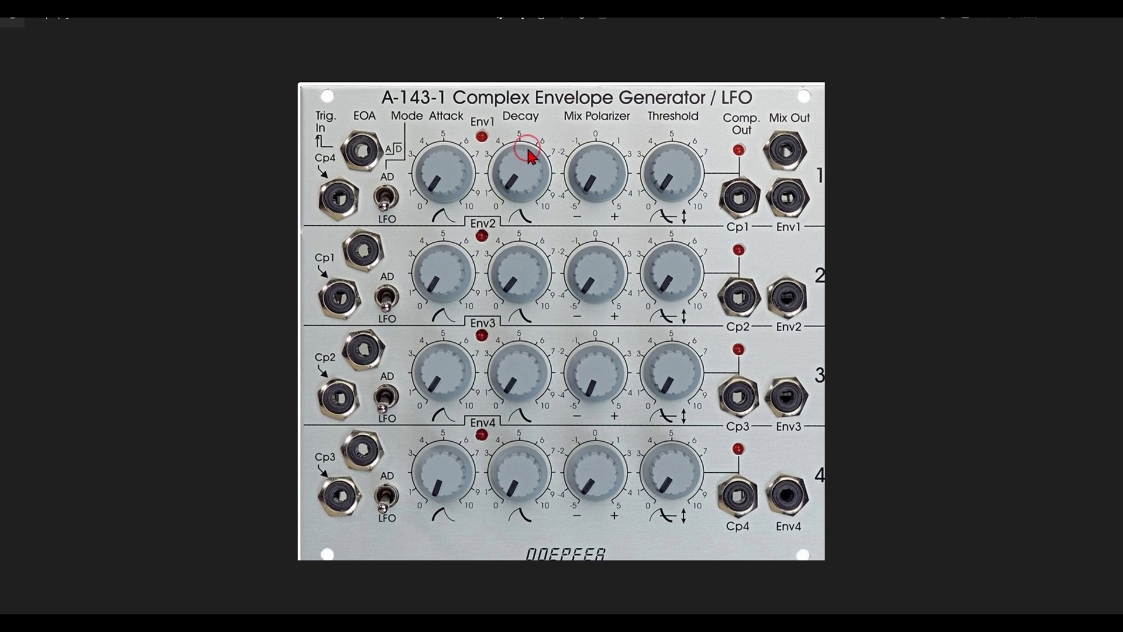
mouse_move(553, 136)
left_mouse_down()
mouse_move(449, 123)
mouse_move(397, 208)
mouse_move(393, 456)
mouse_move(408, 527)
mouse_move(558, 487)
mouse_move(574, 267)
mouse_move(556, 150)
left_mouse_up()
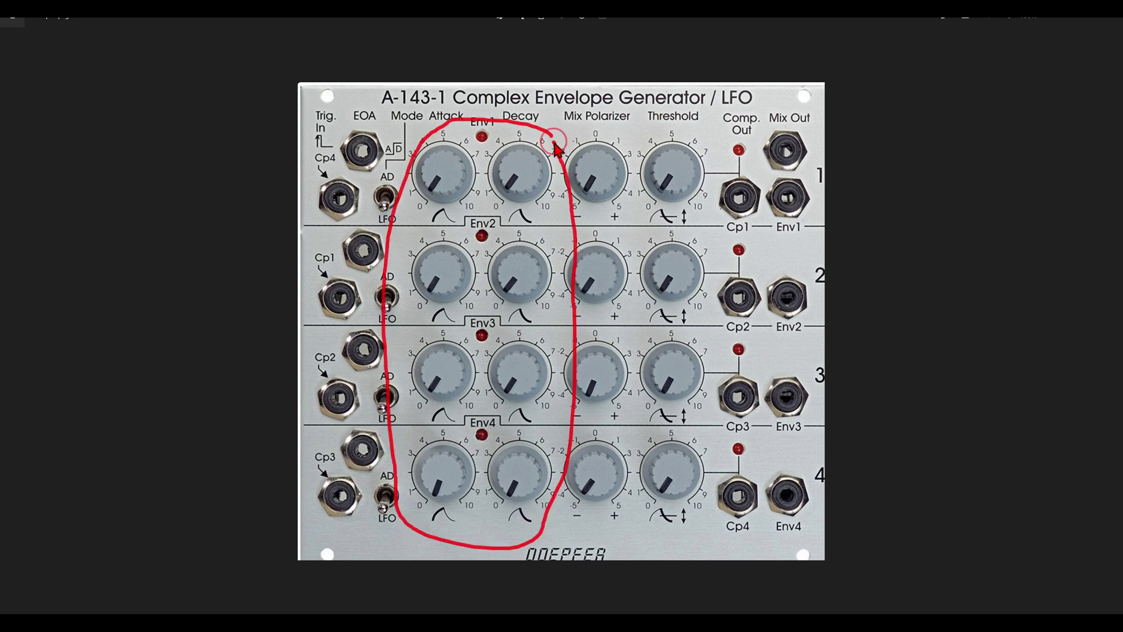
mouse_move(403, 171)
left_mouse_down()
mouse_move(392, 163)
mouse_move(359, 193)
mouse_move(379, 237)
mouse_move(412, 167)
mouse_move(412, 189)
left_mouse_up()
key("alt+Tab")
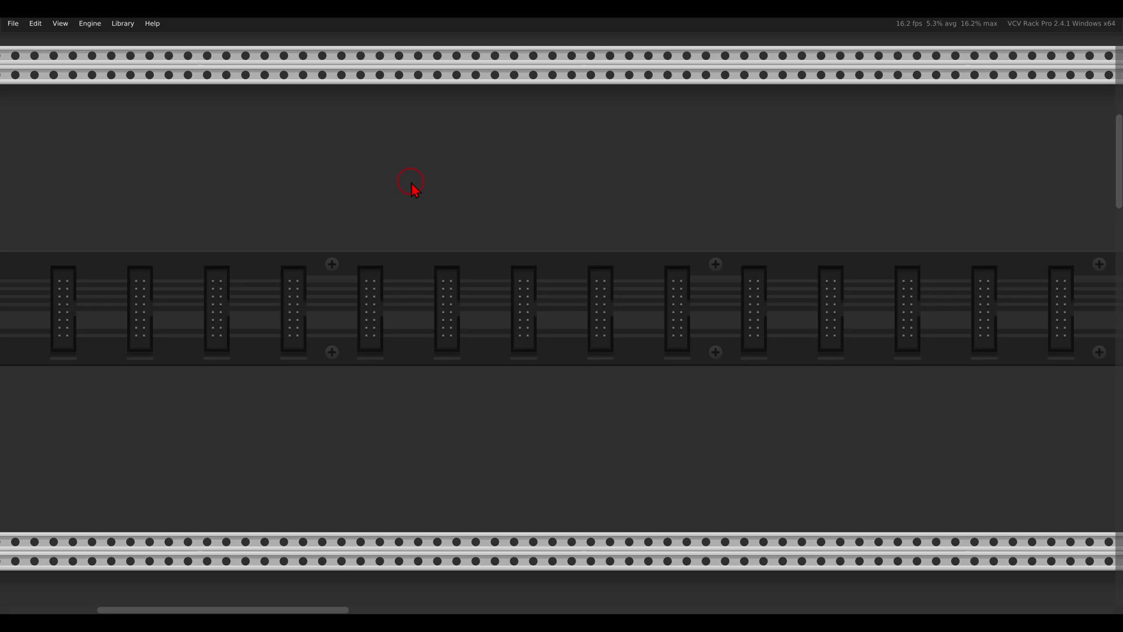
- Add the Instruō cnōc module to the empty rack
right_click(415, 226)
left_click(148, 91)
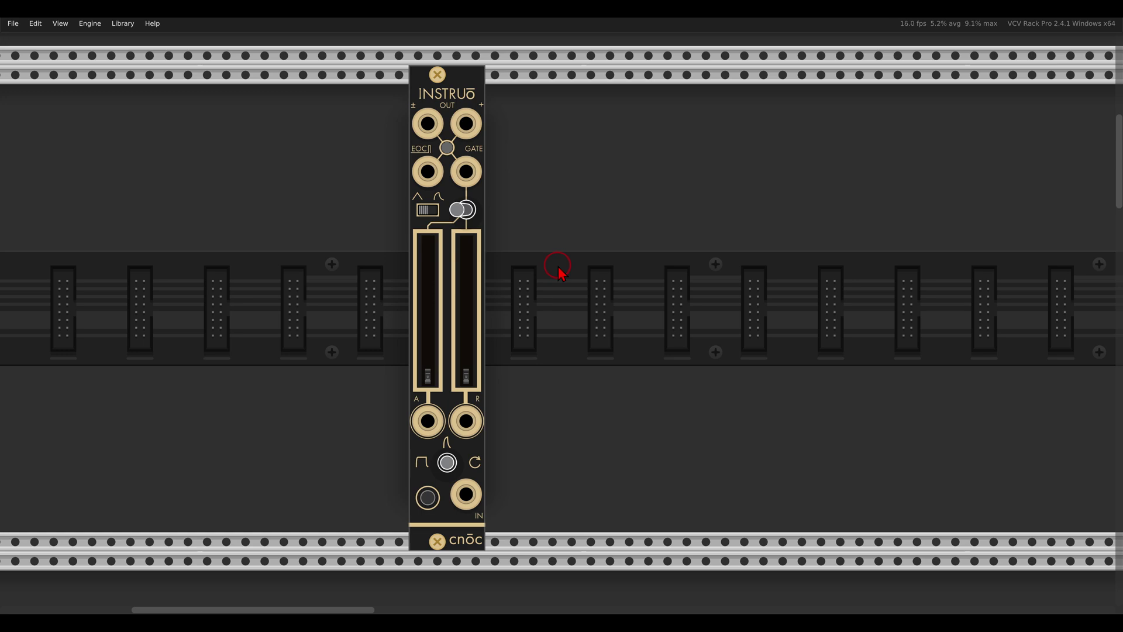
- Switch to the A-143-1 panel image and mark the EOA output of each of the four sections
key("alt+Tab")
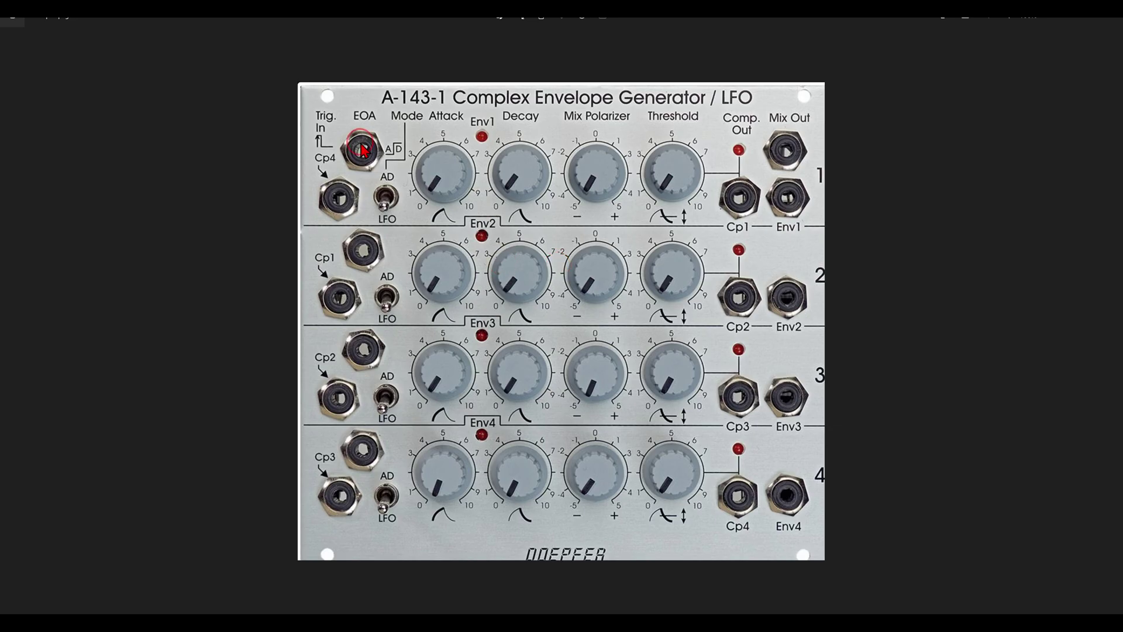
mouse_move(381, 125)
left_mouse_down()
mouse_move(352, 123)
mouse_move(333, 146)
mouse_move(339, 186)
mouse_move(388, 165)
mouse_move(384, 134)
left_mouse_up()
mouse_move(378, 226)
left_mouse_down()
mouse_move(359, 223)
mouse_move(336, 246)
mouse_move(384, 234)
left_mouse_up()
mouse_move(380, 318)
left_mouse_down()
mouse_move(408, 371)
mouse_move(385, 328)
left_mouse_up()
mouse_move(382, 424)
left_mouse_down()
mouse_move(399, 447)
mouse_move(386, 426)
left_mouse_up()
key("Escape")
- Return to VCV Rack and set the cnōc's Stage Gate Toggle to Release Gate
key("alt+Tab")
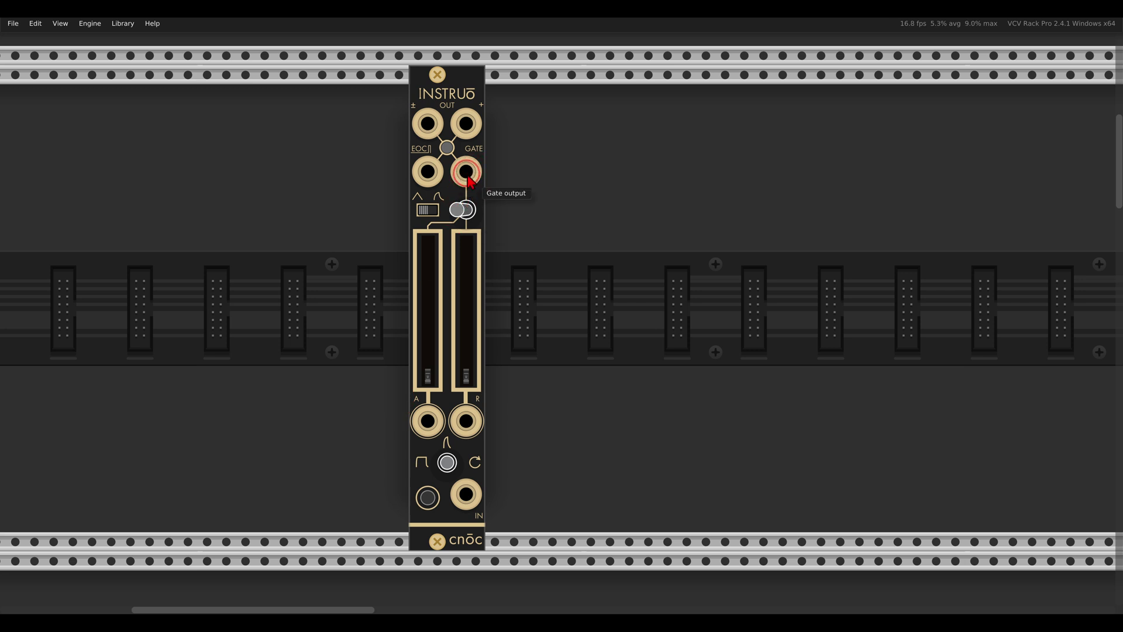
left_click(467, 217)
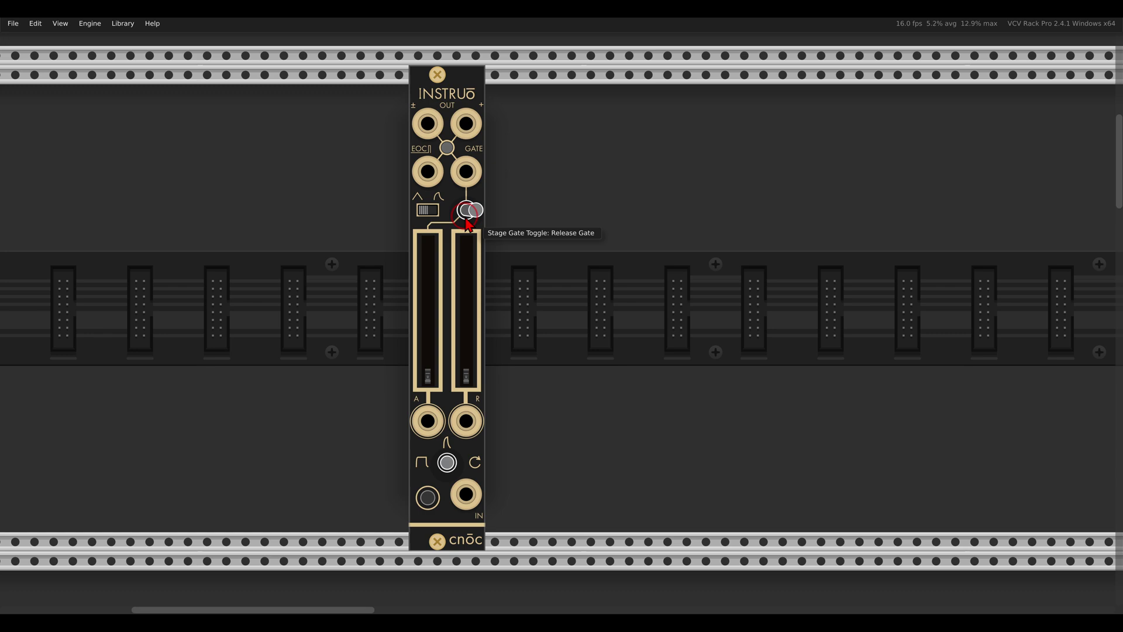
- Switch to the A-143-1 panel image and mark the four comparator outputs Cp1 to Cp4
key("alt+Tab")
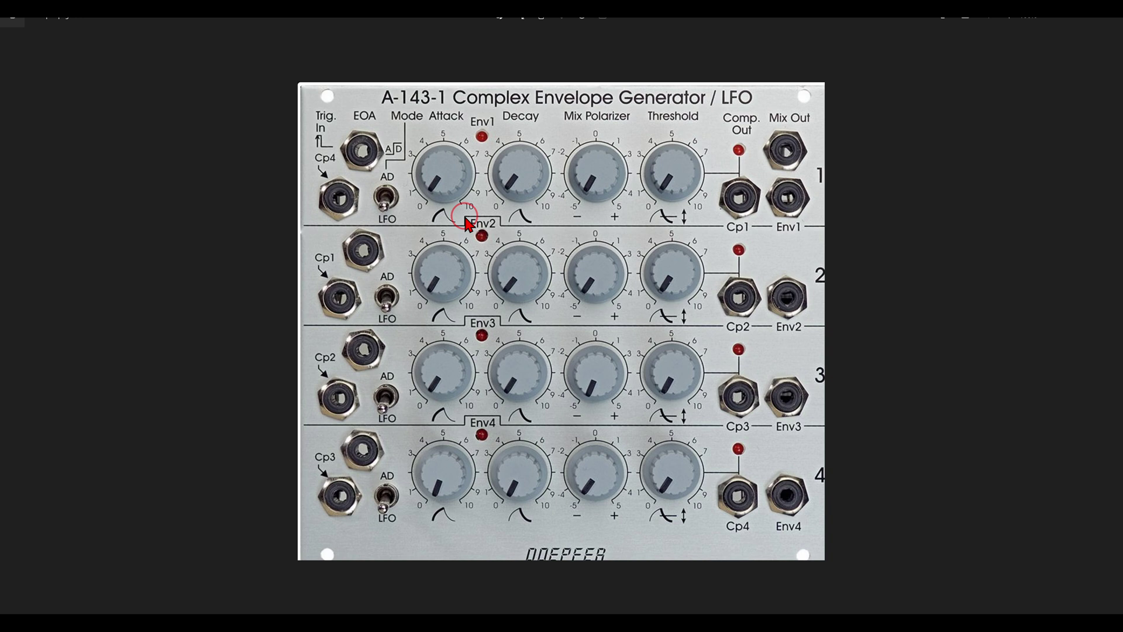
mouse_move(758, 175)
left_mouse_down()
mouse_move(715, 177)
mouse_move(760, 186)
left_mouse_up()
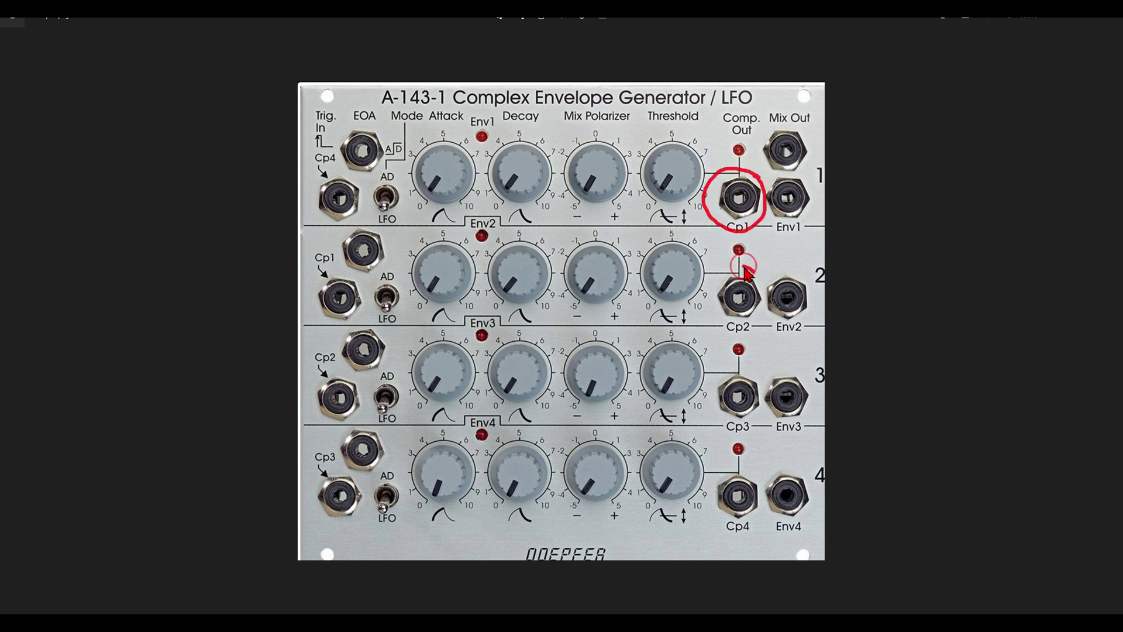
left_click_drag(747, 270, 755, 275)
left_click_drag(754, 377, 758, 384)
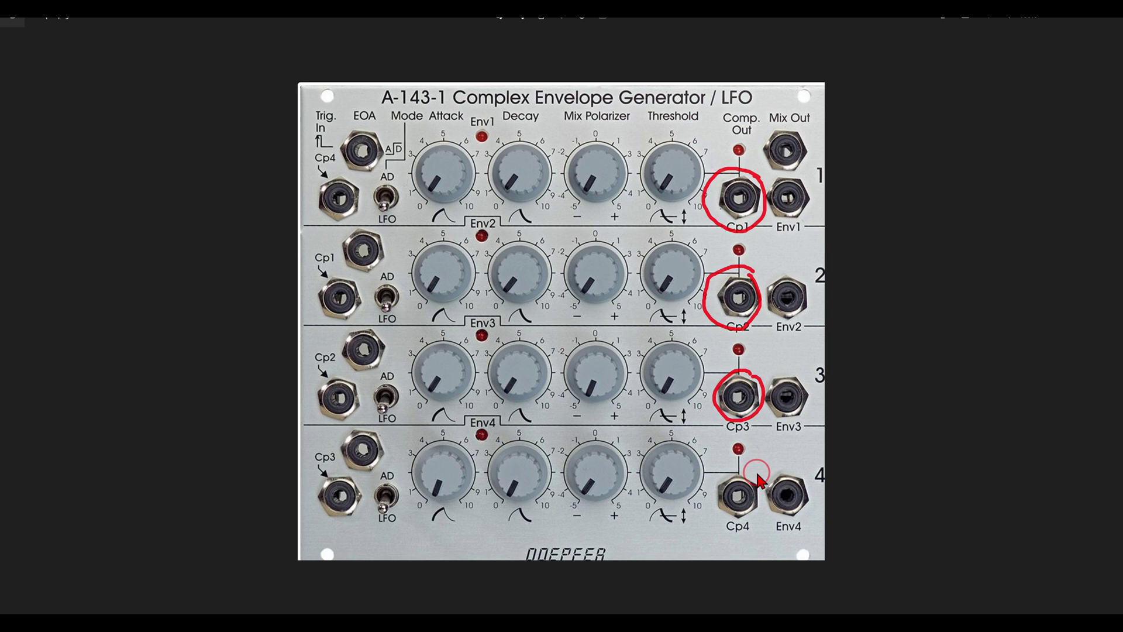
mouse_move(757, 469)
left_mouse_down()
mouse_move(749, 535)
mouse_move(761, 471)
left_mouse_up()
- Mark the Threshold knobs of sections 4 and 3 and the threshold symbol under section 3, clearing the marks
mouse_move(707, 449)
left_mouse_down()
mouse_move(679, 436)
mouse_move(626, 480)
mouse_move(712, 485)
left_mouse_up()
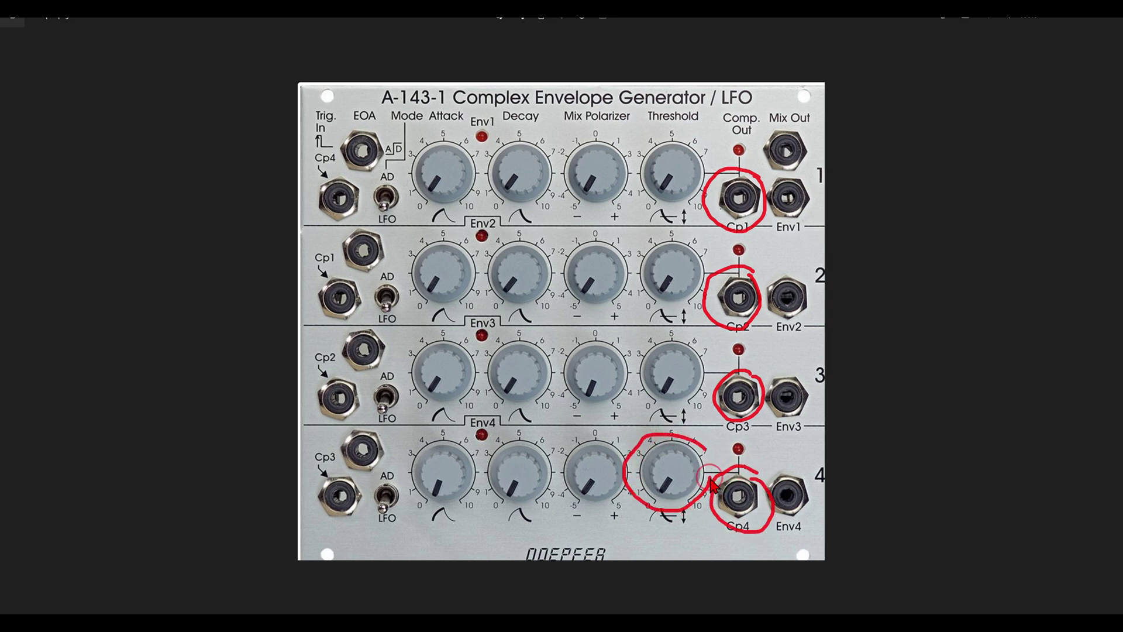
mouse_move(699, 339)
left_mouse_down()
mouse_move(675, 422)
mouse_move(702, 345)
left_mouse_up()
key("e")
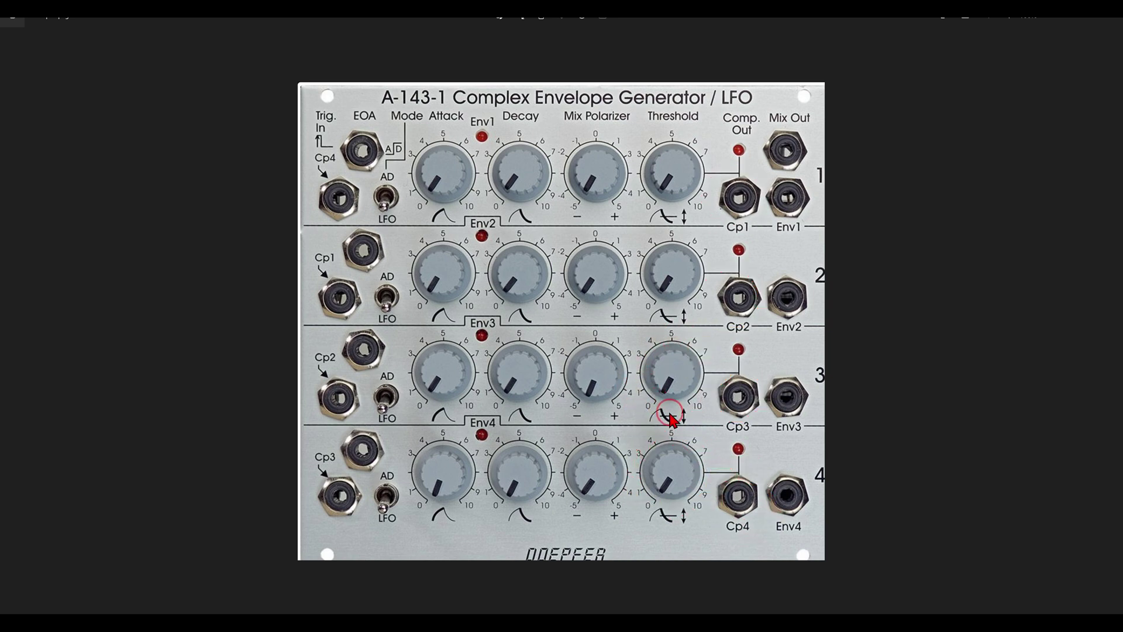
mouse_move(672, 420)
left_mouse_down()
mouse_move(641, 427)
mouse_move(653, 439)
mouse_move(674, 442)
mouse_move(690, 429)
mouse_move(683, 404)
left_mouse_up()
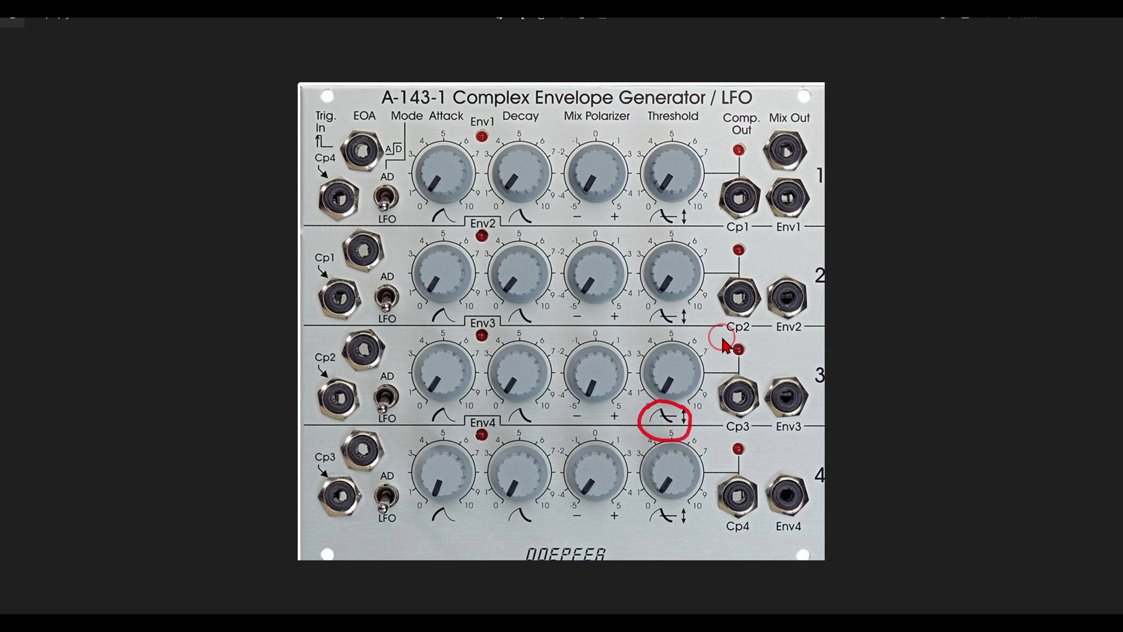
key("e")
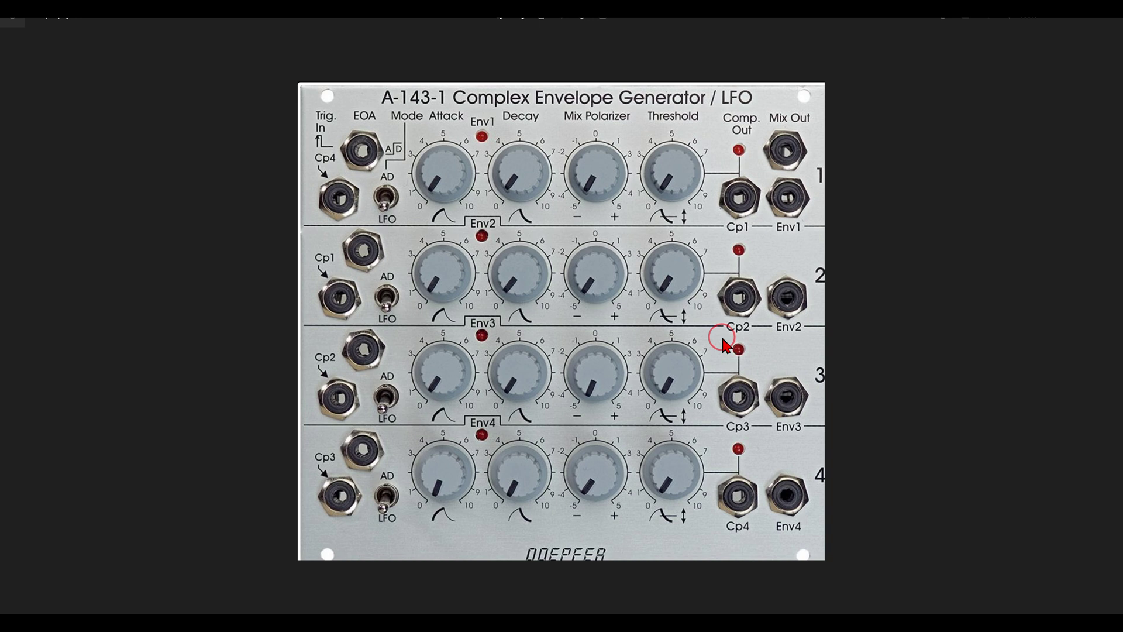
- Return to VCV Rack and add a Comparator module directly beside the cnōc
key("alt+Tab")
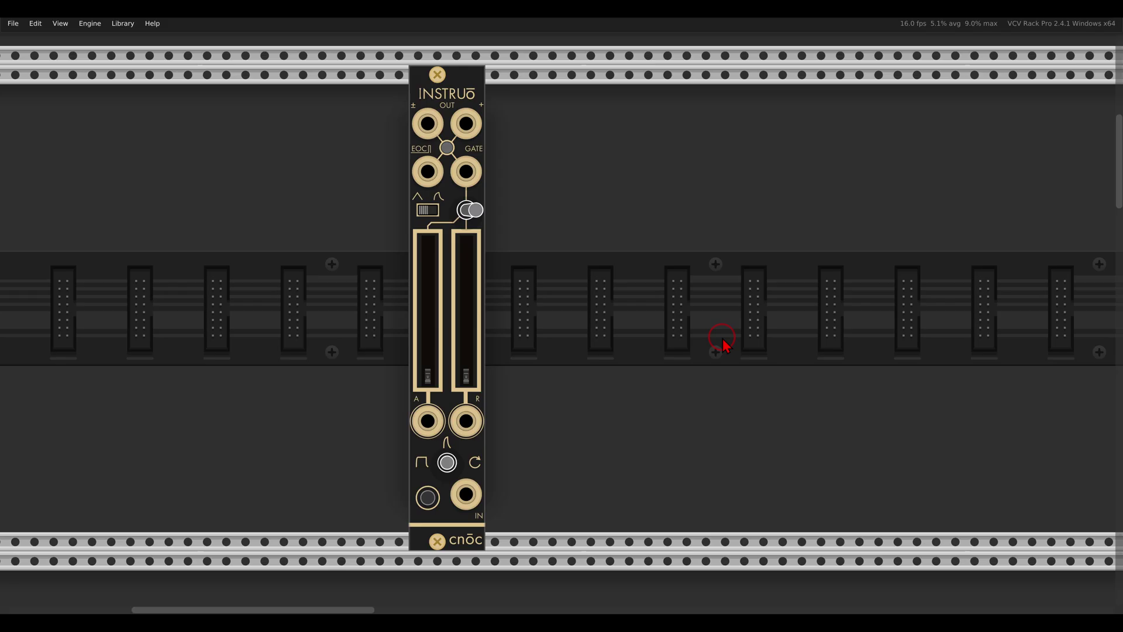
right_click(722, 338)
left_click_drag(88, 97, 628, 288)
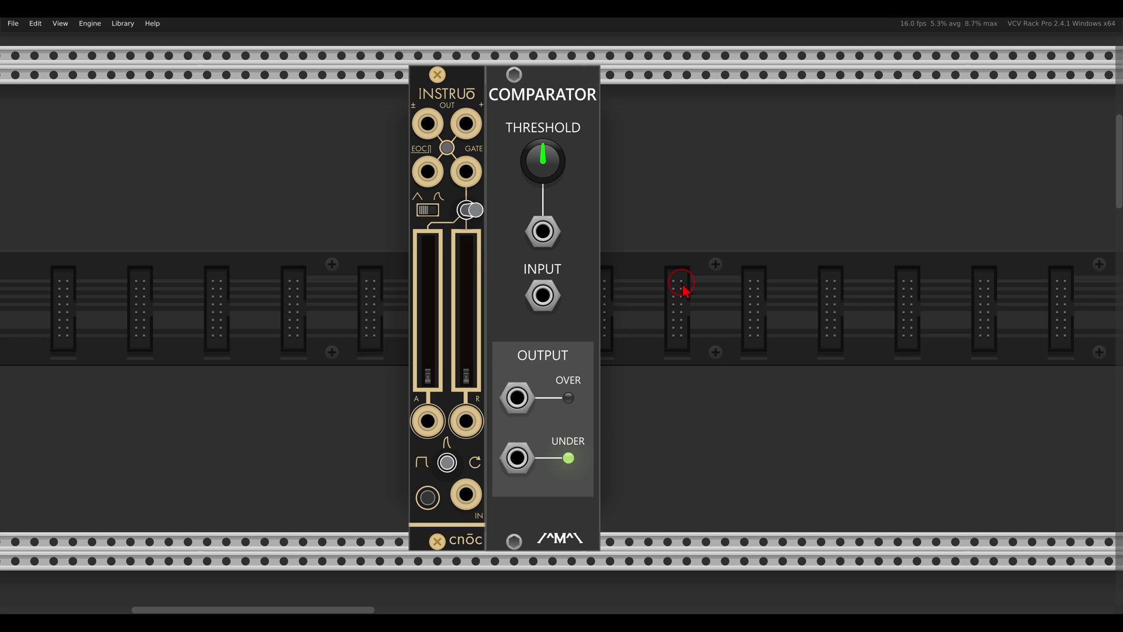
- Insert a VCA between cnōc and Comparator, patching cnōc's unipolar output through it to the comparator input and the Gate output to its level CV
left_click_drag(590, 139, 625, 136)
right_click(499, 146)
left_click_drag(49, 74, 514, 432)
left_click_drag(515, 495, 599, 295)
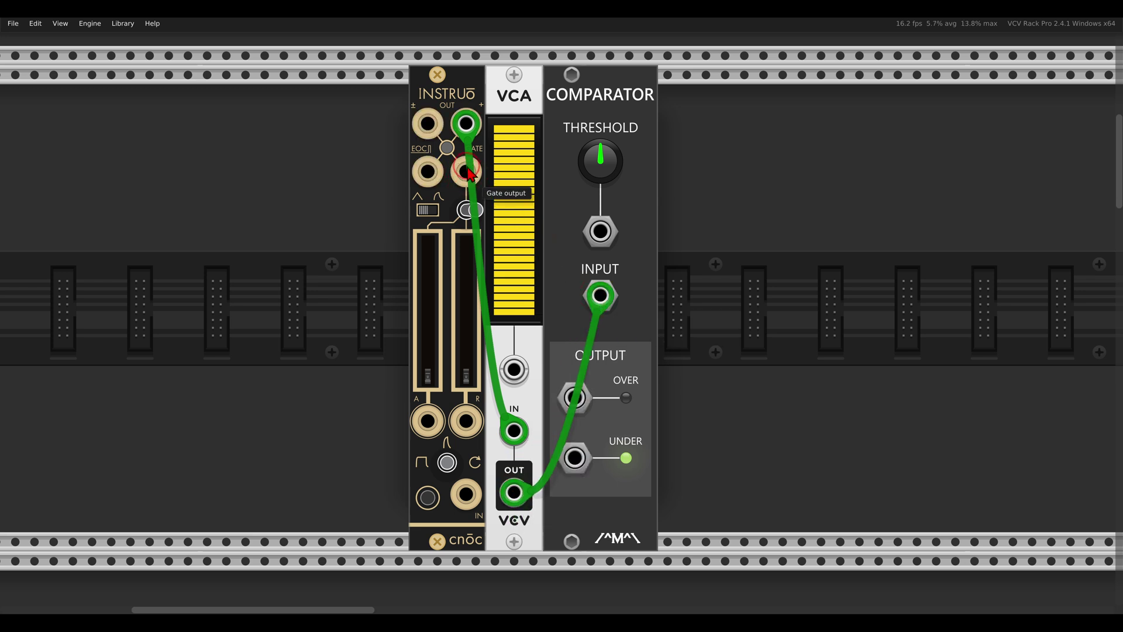
left_click_drag(466, 172, 511, 367)
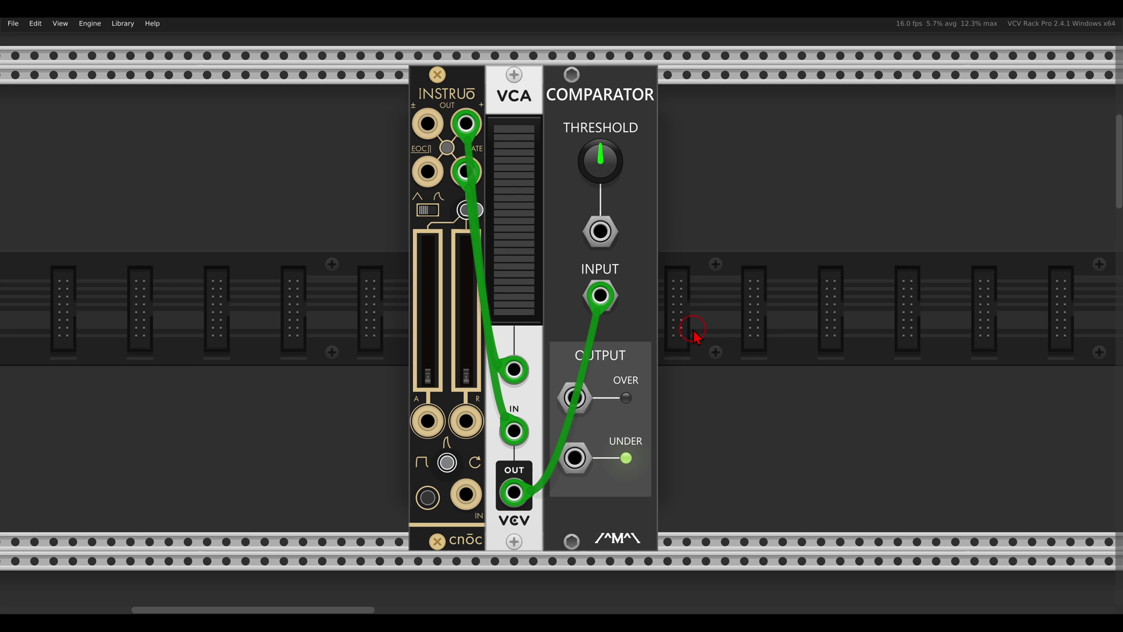
- Select the cnōc, VCA and Comparator group and duplicate it three times with its cables
left_click_drag(693, 333, 398, 268)
key("ctrl+d")
key("ctrl+d")
key("ctrl+d")
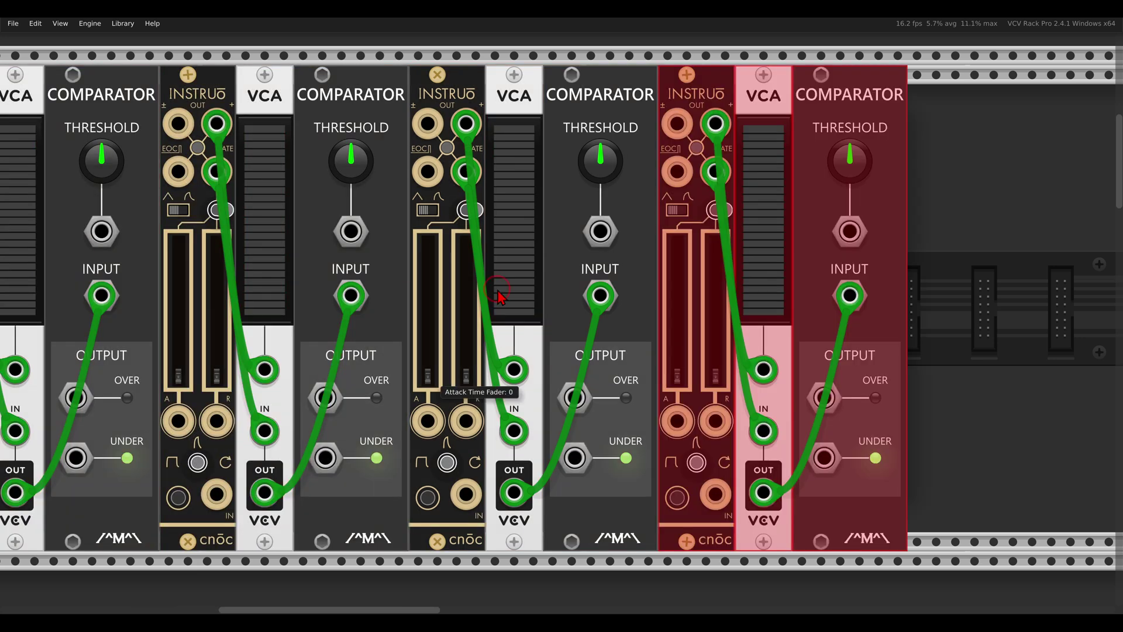
scroll(518, 303, "down", 5)
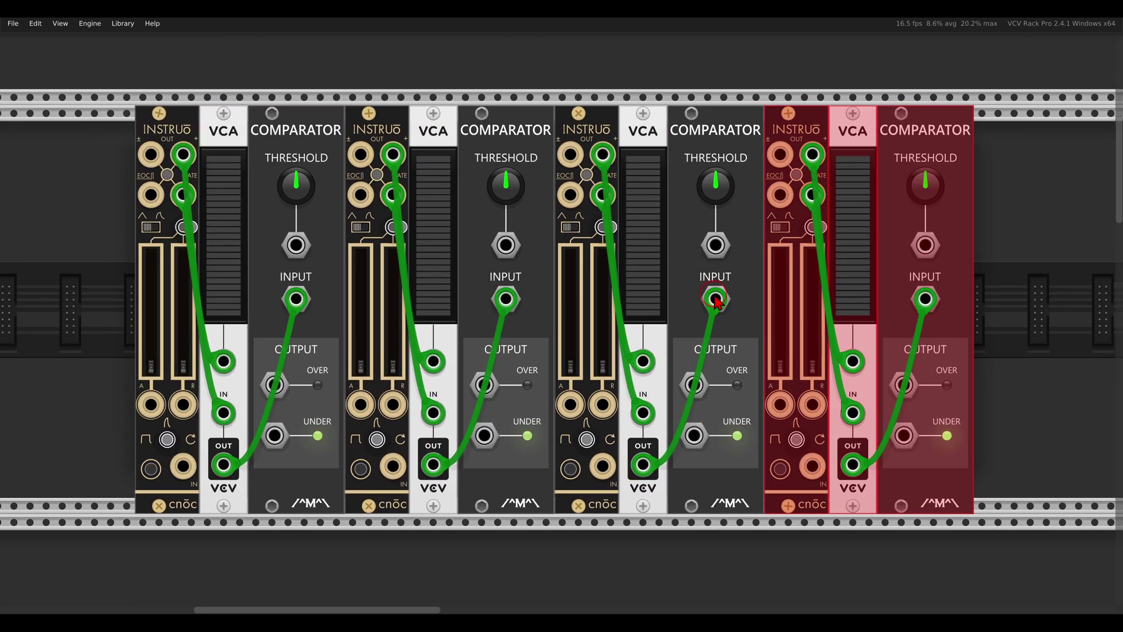
left_click(1014, 250)
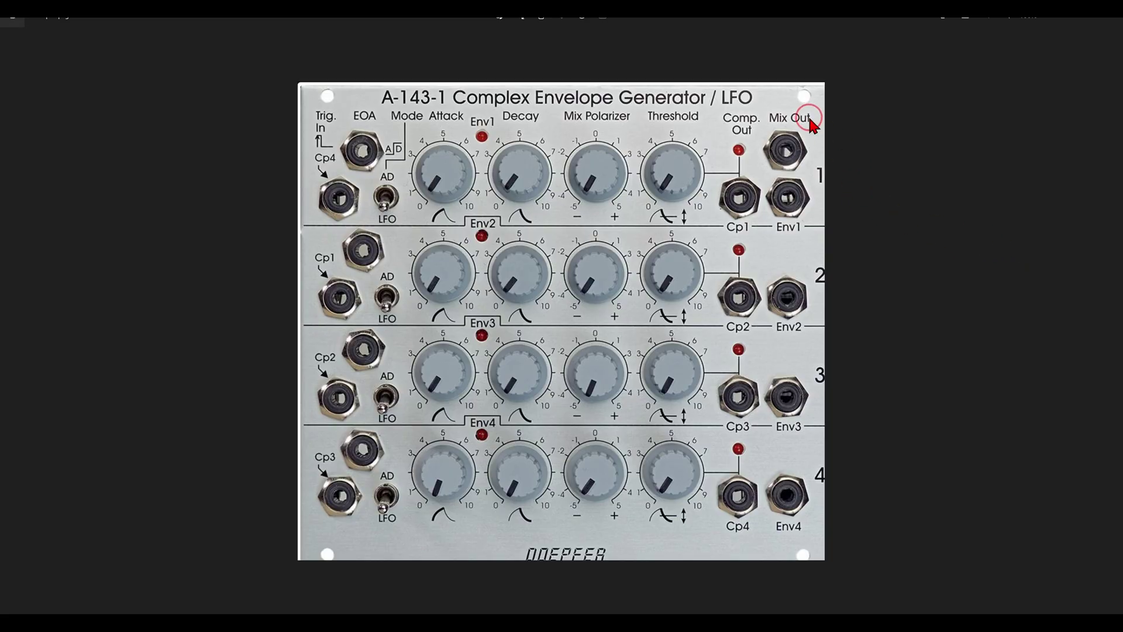
- Mark the Mix Out jack and the Mix Polarizer knobs of sections 1 and 2 on the A-143-1 panel image
mouse_move(810, 120)
left_mouse_down()
mouse_move(756, 137)
mouse_move(759, 171)
mouse_move(801, 181)
mouse_move(816, 138)
left_mouse_up()
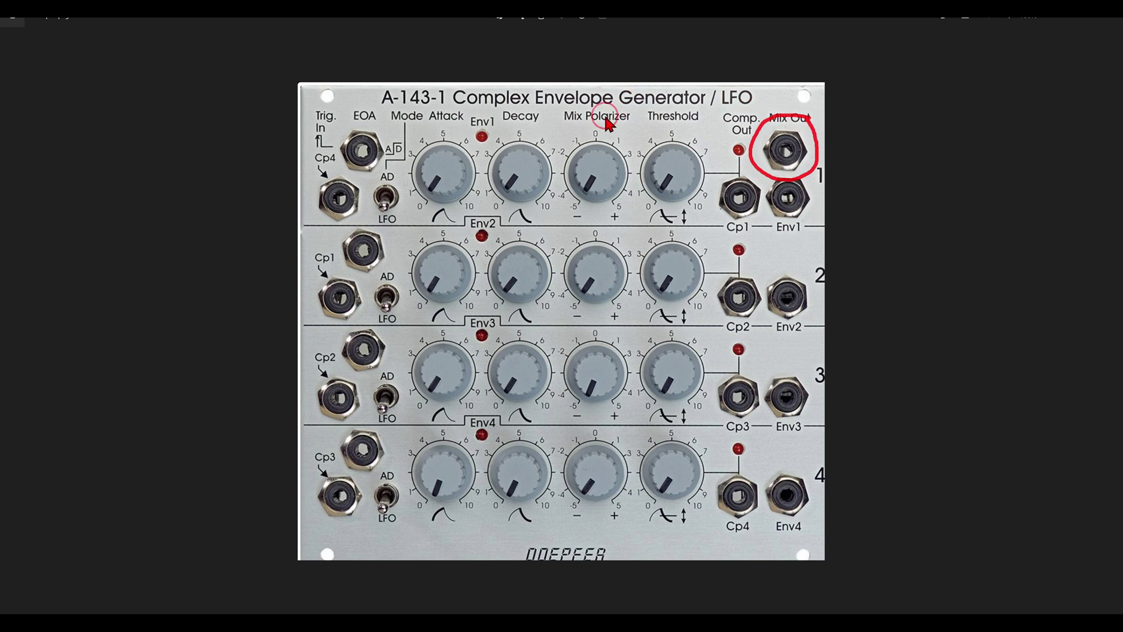
mouse_move(620, 136)
left_mouse_down()
mouse_move(562, 149)
mouse_move(566, 216)
mouse_move(631, 143)
left_mouse_up()
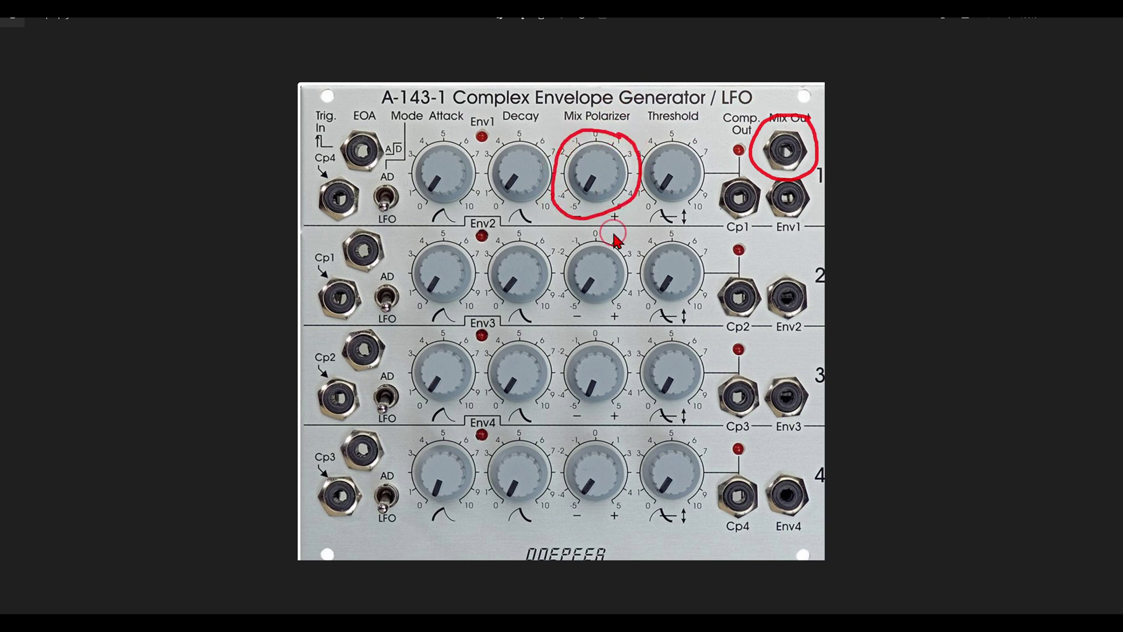
mouse_move(619, 237)
left_mouse_down()
mouse_move(567, 261)
mouse_move(557, 293)
mouse_move(588, 319)
mouse_move(615, 313)
mouse_move(631, 281)
mouse_move(607, 231)
left_mouse_up()
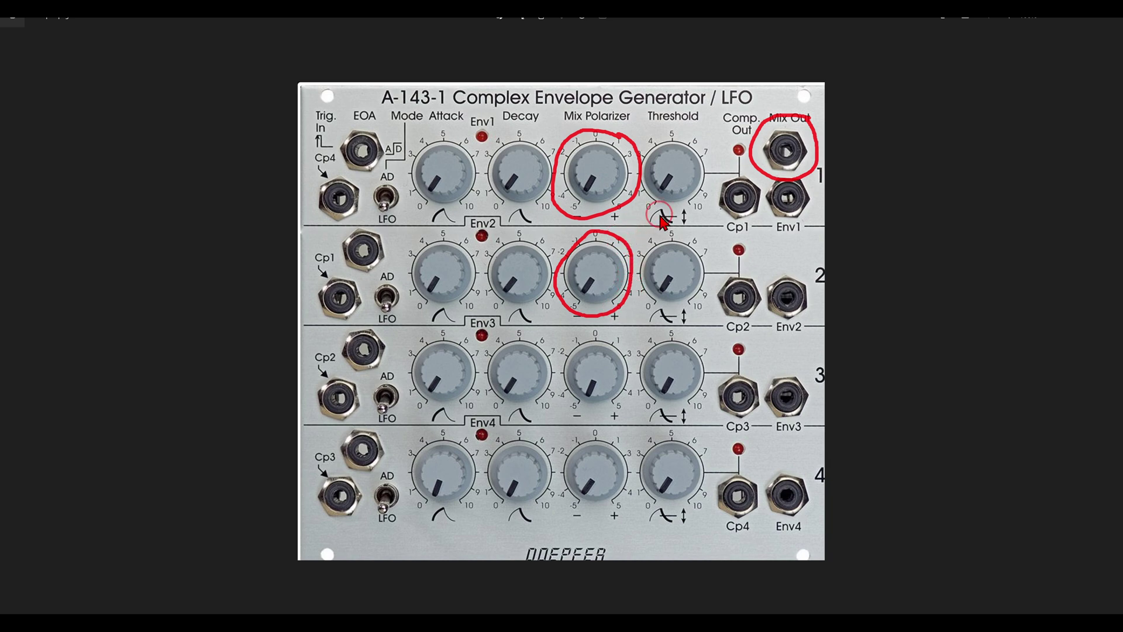
key("Escape")
- Return to VCV Rack and add a four-input Mixer module at the end of the four module groups
key("alt+Tab")
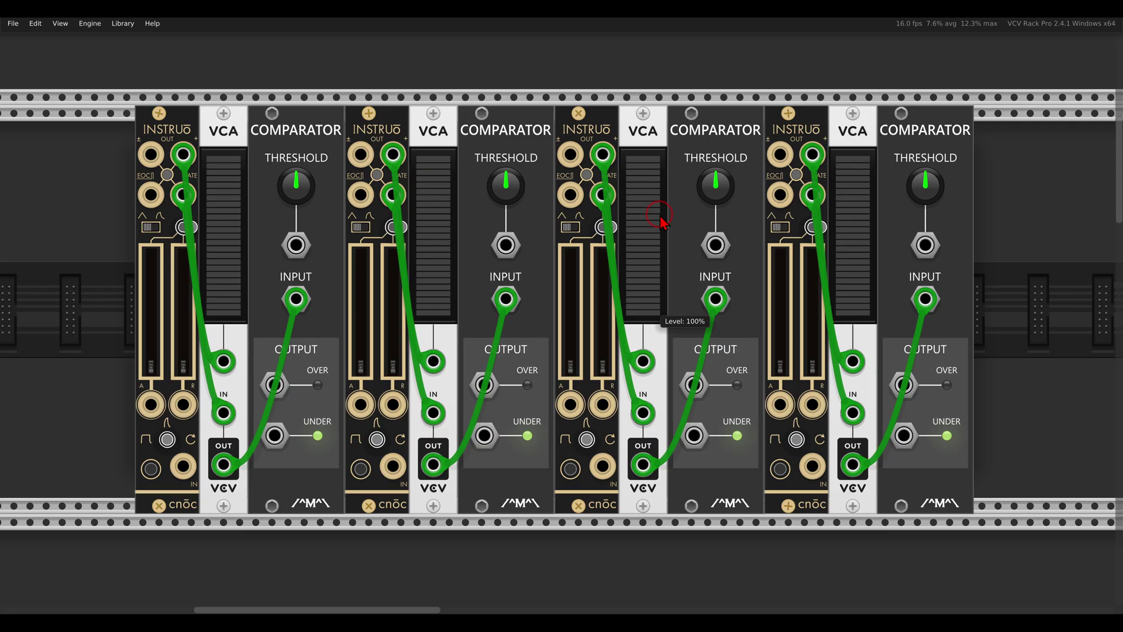
scroll(700, 253, "right", 3)
right_click(938, 255)
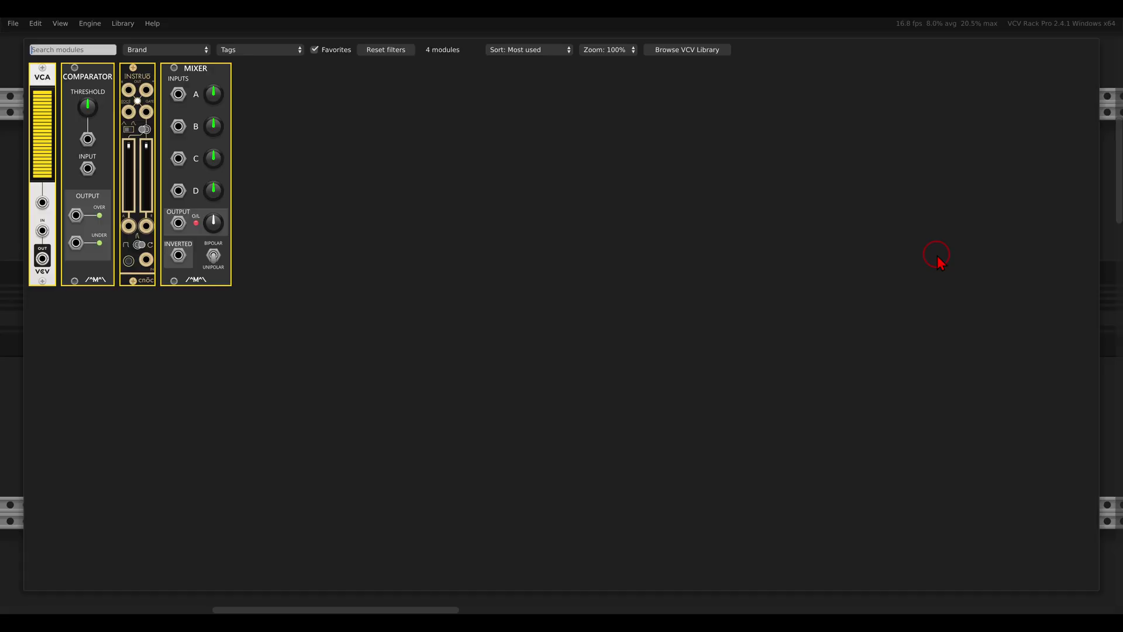
left_click(285, 134)
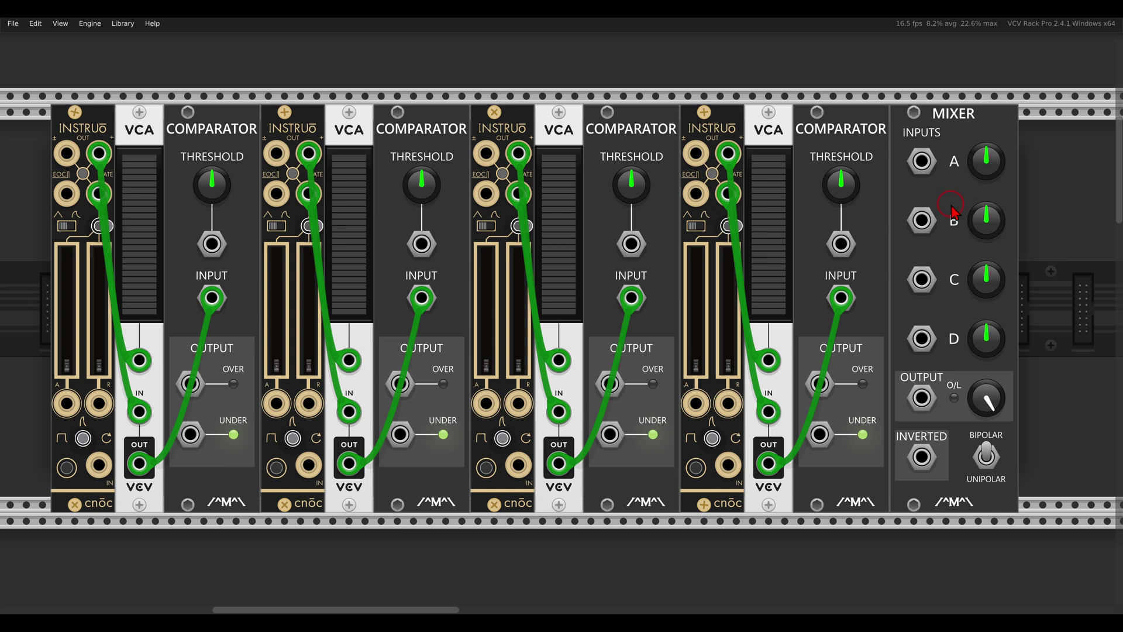
- Patch the unipolar outputs of the four cnōc modules to Mixer inputs A, B, C and D in order
left_click_drag(988, 159, 99, 153)
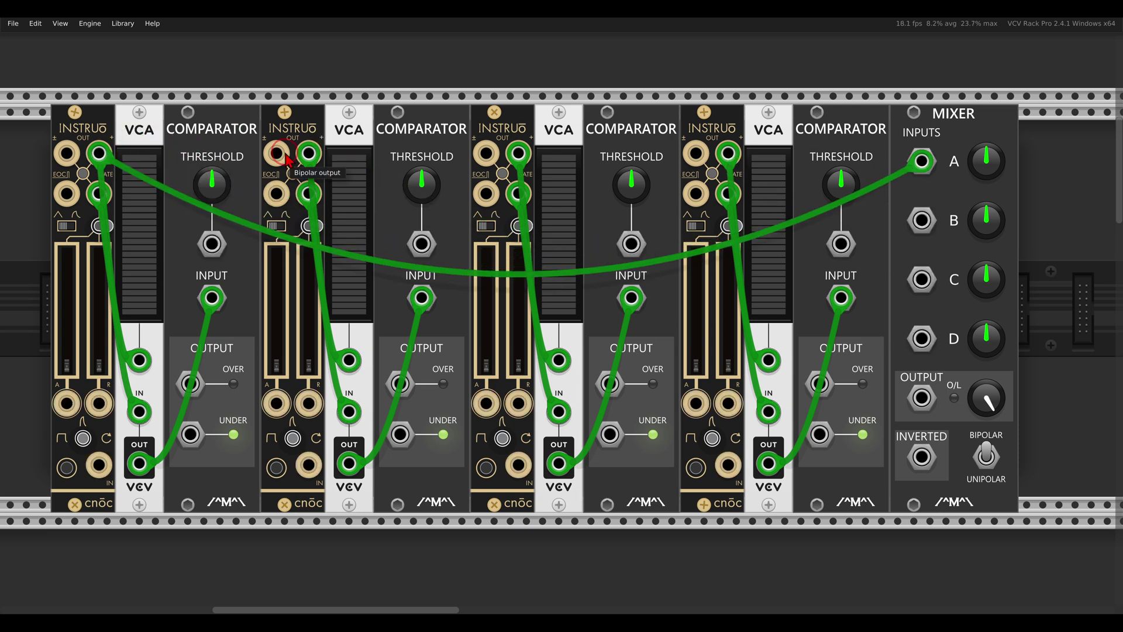
left_click_drag(309, 154, 922, 220)
left_click_drag(922, 279, 519, 154)
left_click_drag(728, 154, 902, 325)
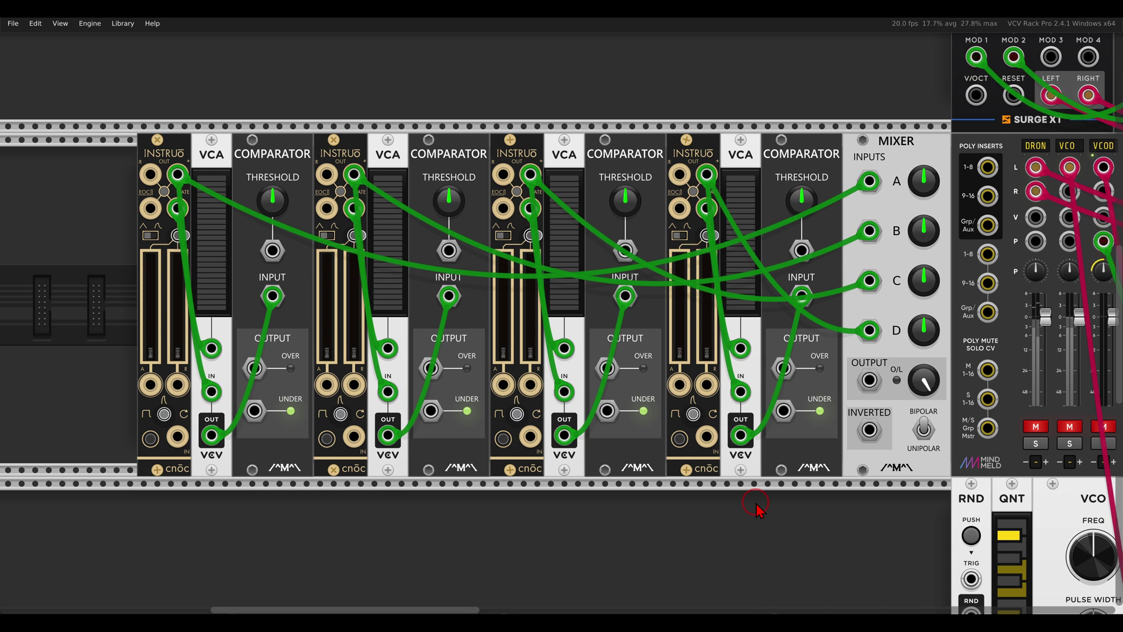
- Unmute the DRON channel and mute the VCOD channel on the MixMaster
left_click_drag(928, 319, 237, 507)
scroll(602, 337, "down", 1)
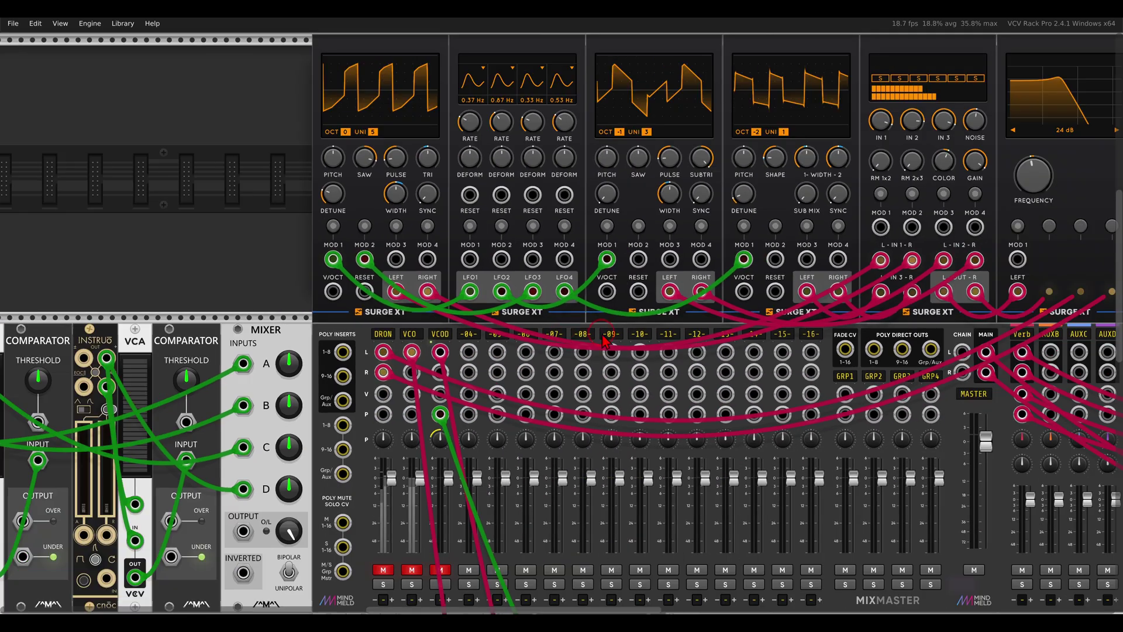
scroll(708, 337, "down", 1)
left_click_drag(709, 337, 668, 337)
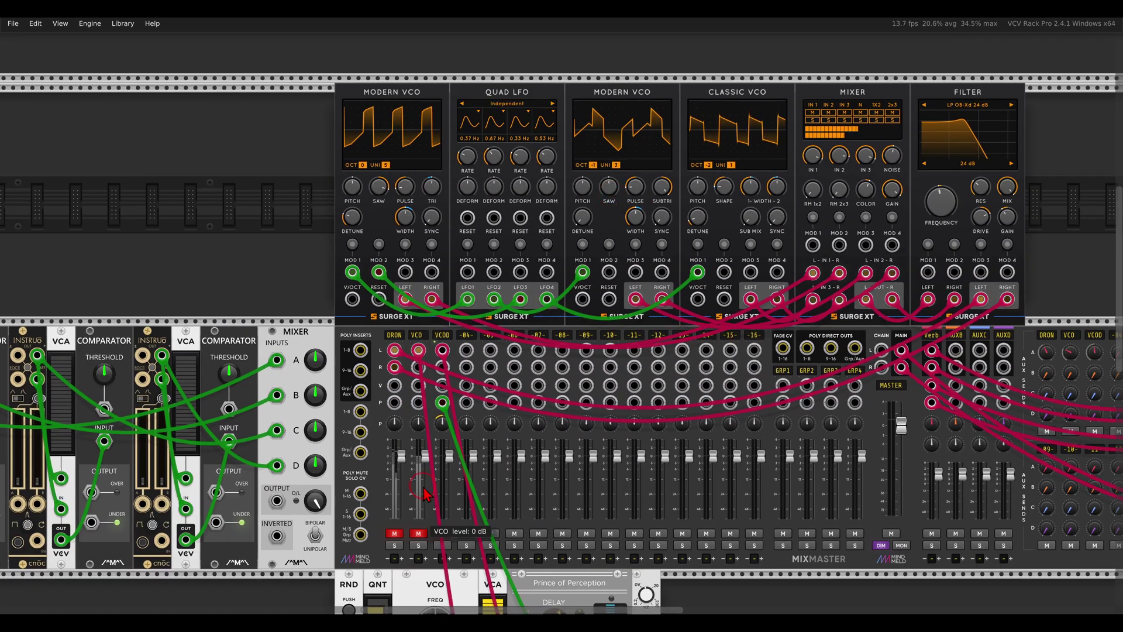
left_click(394, 533)
left_click(443, 534)
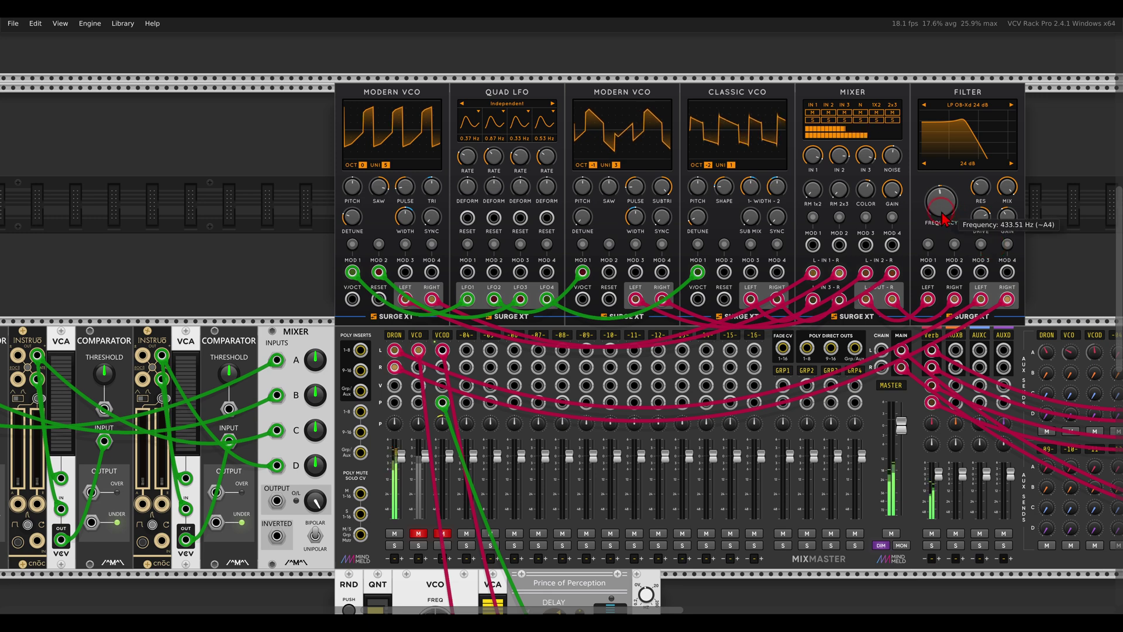
- Lower the Surge XT Filter's frequency and patch the four-input Mixer's output to the filter's Mod 1 input
left_click_drag(944, 219, 906, 230)
left_click_drag(635, 382, 647, 376)
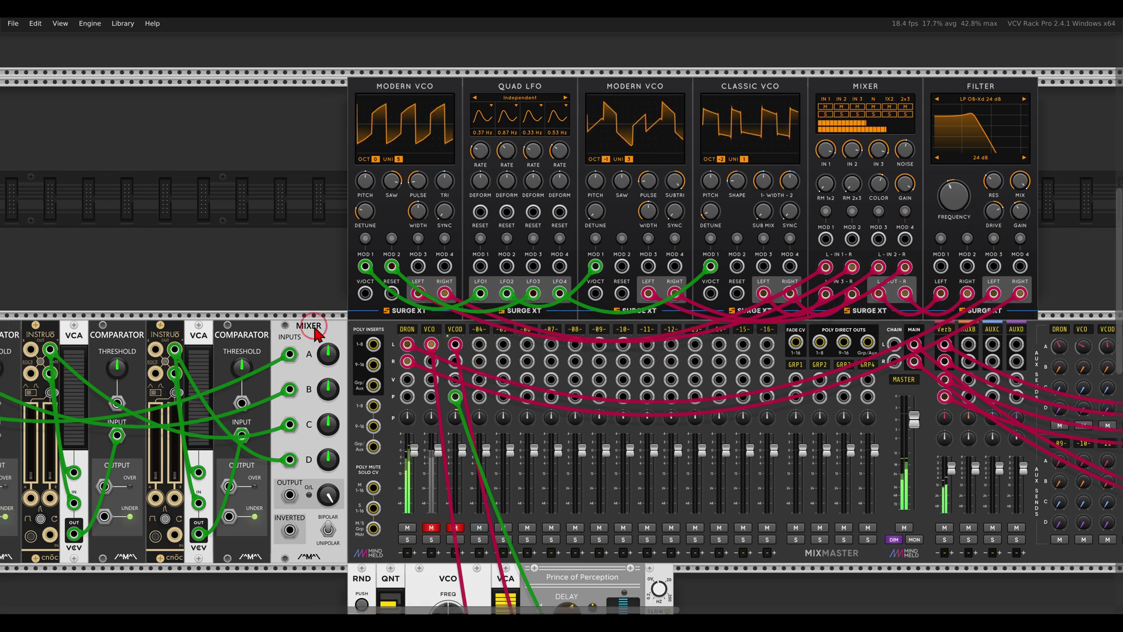
left_click_drag(289, 495, 941, 266)
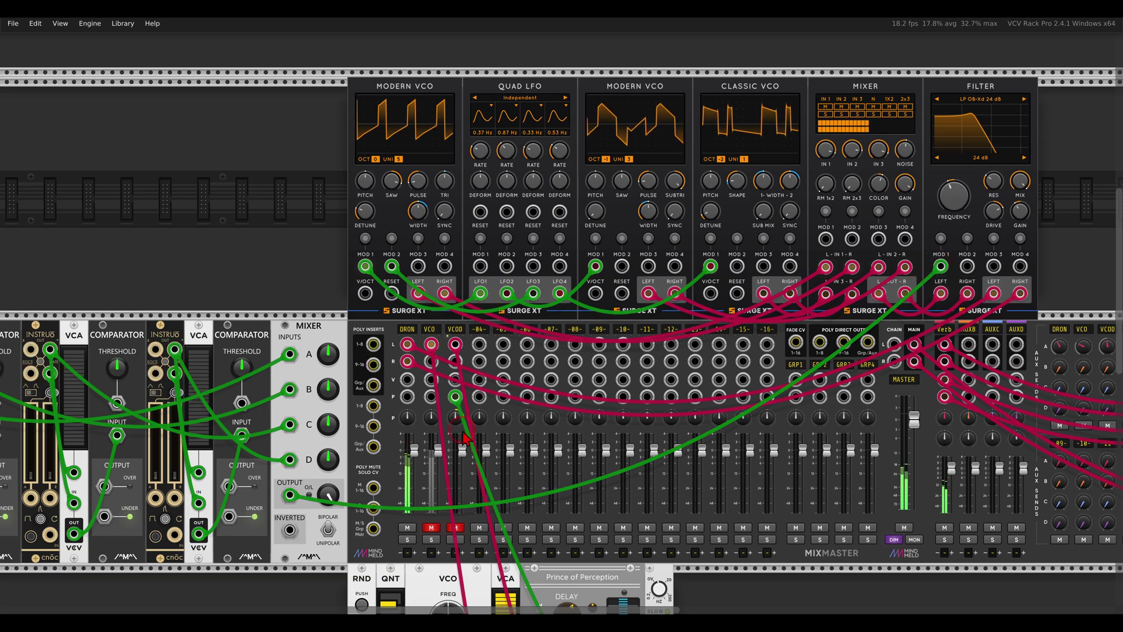
left_click_drag(327, 471, 753, 351)
scroll(420, 373, "up", 2)
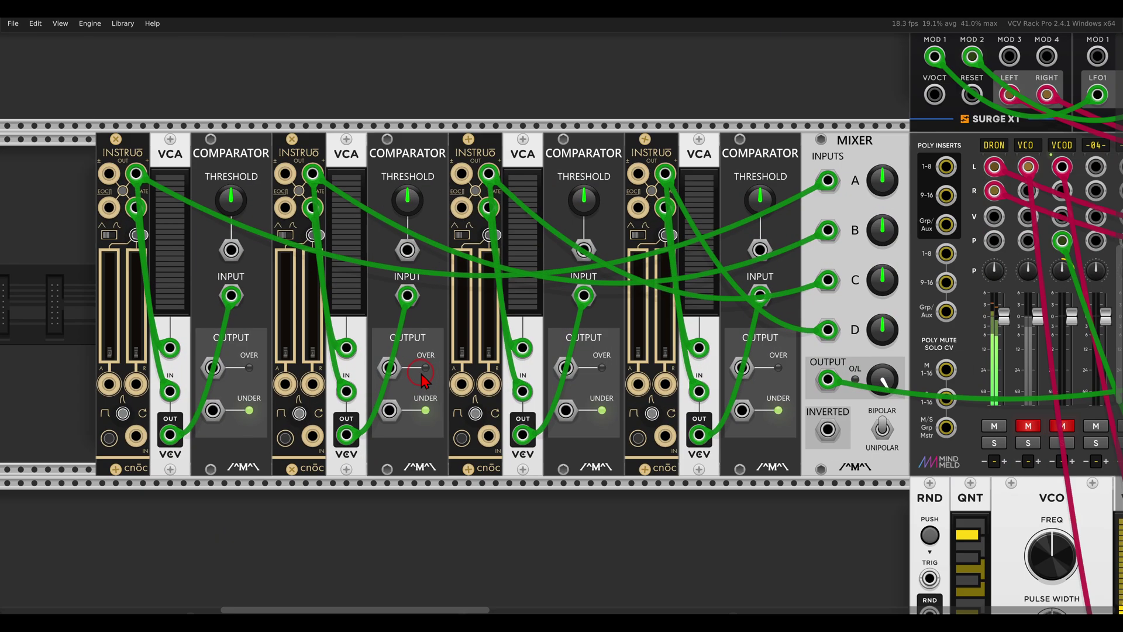
- Switch to the A-143-1 picture and trace how each comparator output feeds the next section's trigger input, with Cp4 looping back to the first
key("alt+Tab")
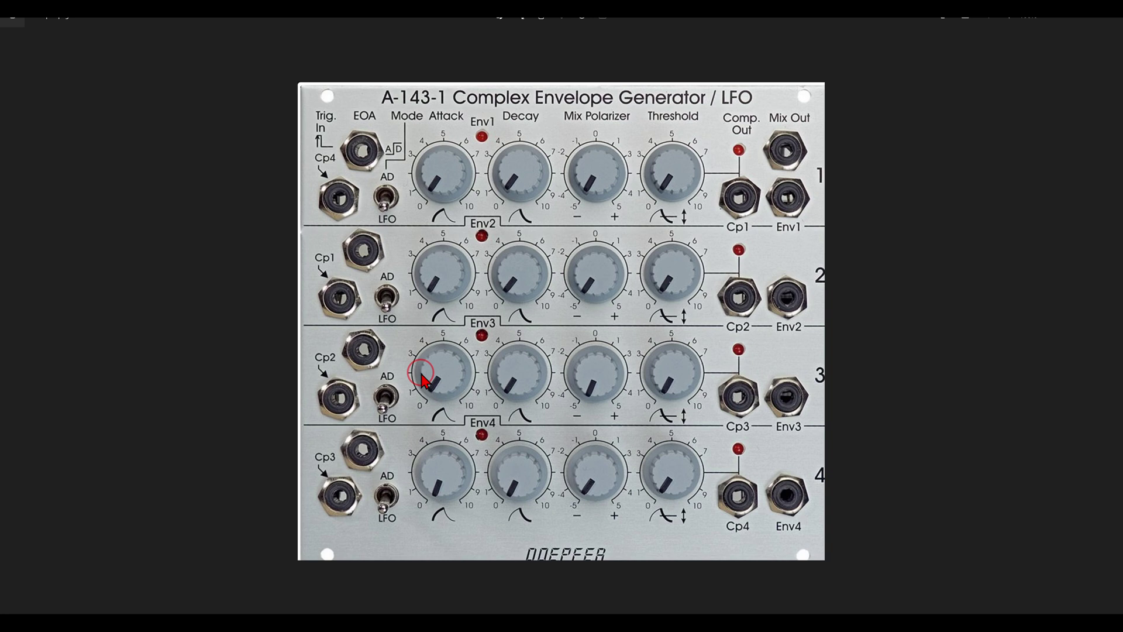
mouse_move(363, 178)
left_mouse_down()
mouse_move(304, 184)
mouse_move(307, 213)
mouse_move(355, 225)
mouse_move(367, 184)
mouse_move(376, 267)
left_mouse_up()
mouse_move(353, 274)
left_mouse_down()
mouse_move(312, 297)
mouse_move(358, 318)
mouse_move(355, 279)
mouse_move(560, 226)
mouse_move(723, 216)
left_mouse_up()
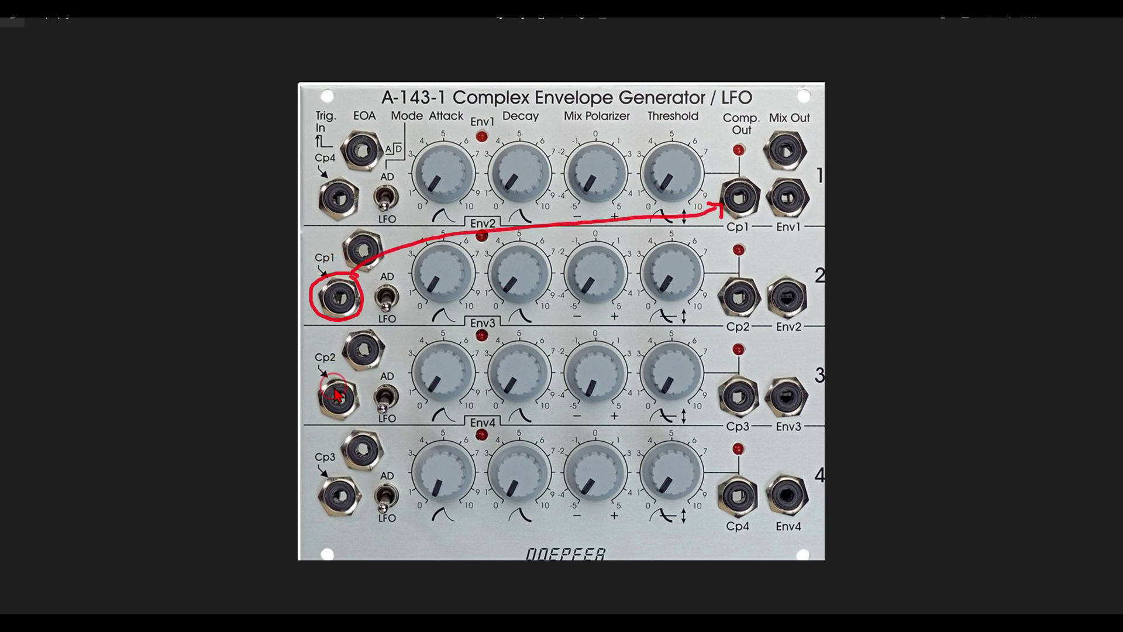
mouse_move(335, 391)
left_mouse_down()
mouse_move(358, 346)
mouse_move(728, 328)
mouse_move(714, 317)
left_mouse_up()
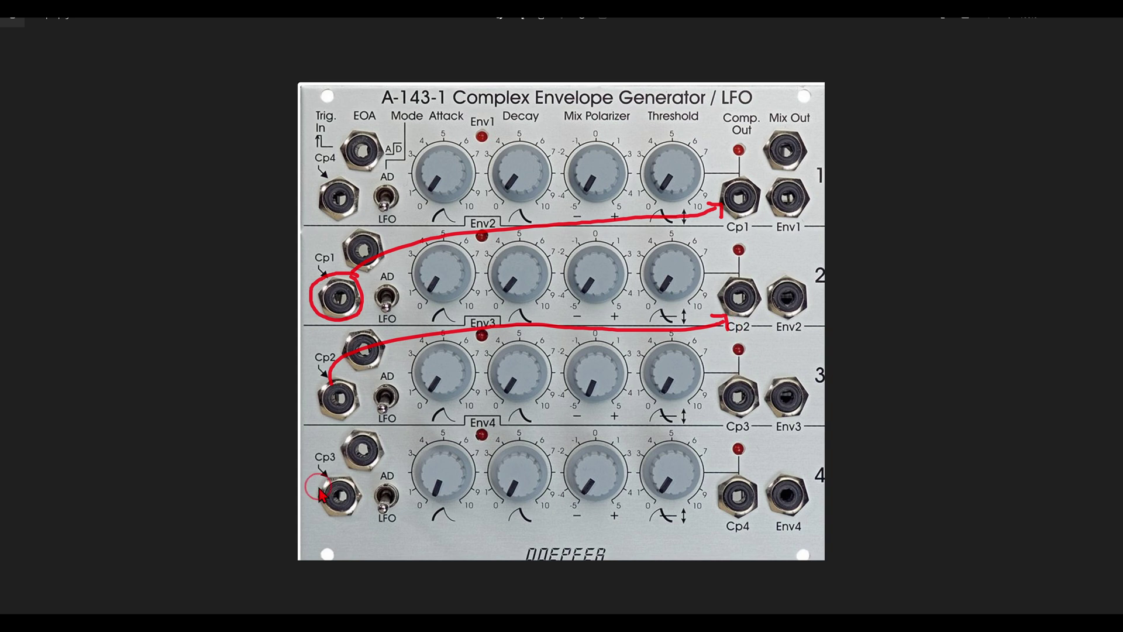
mouse_move(332, 481)
left_mouse_down()
mouse_move(448, 429)
mouse_move(726, 436)
left_mouse_up()
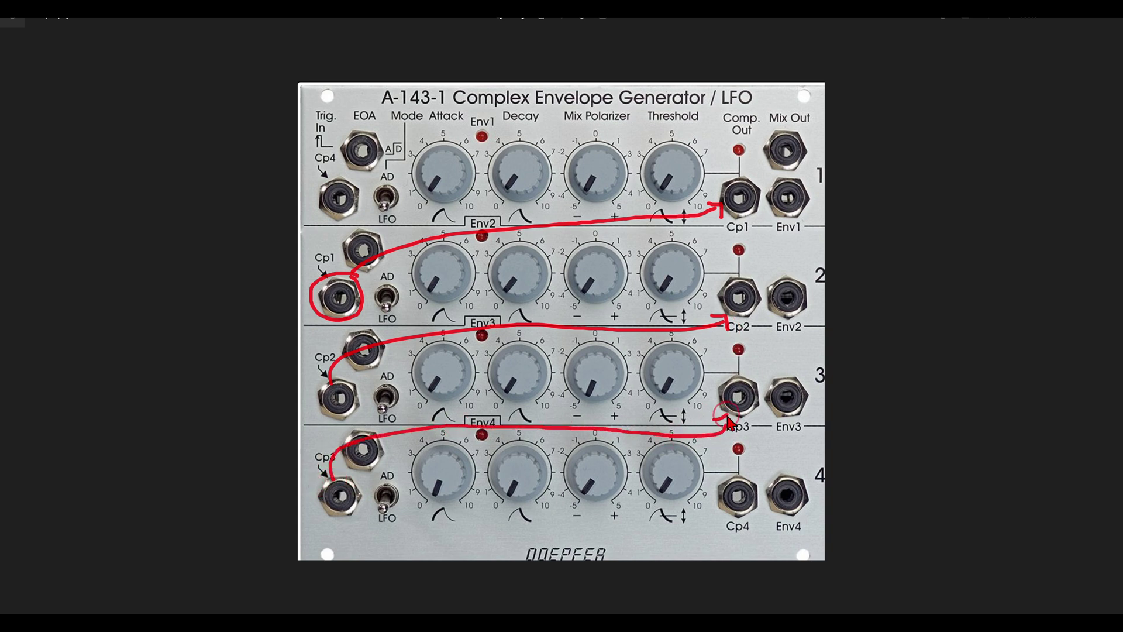
mouse_move(738, 522)
left_mouse_down()
mouse_move(459, 571)
mouse_move(298, 522)
mouse_move(205, 282)
left_mouse_up()
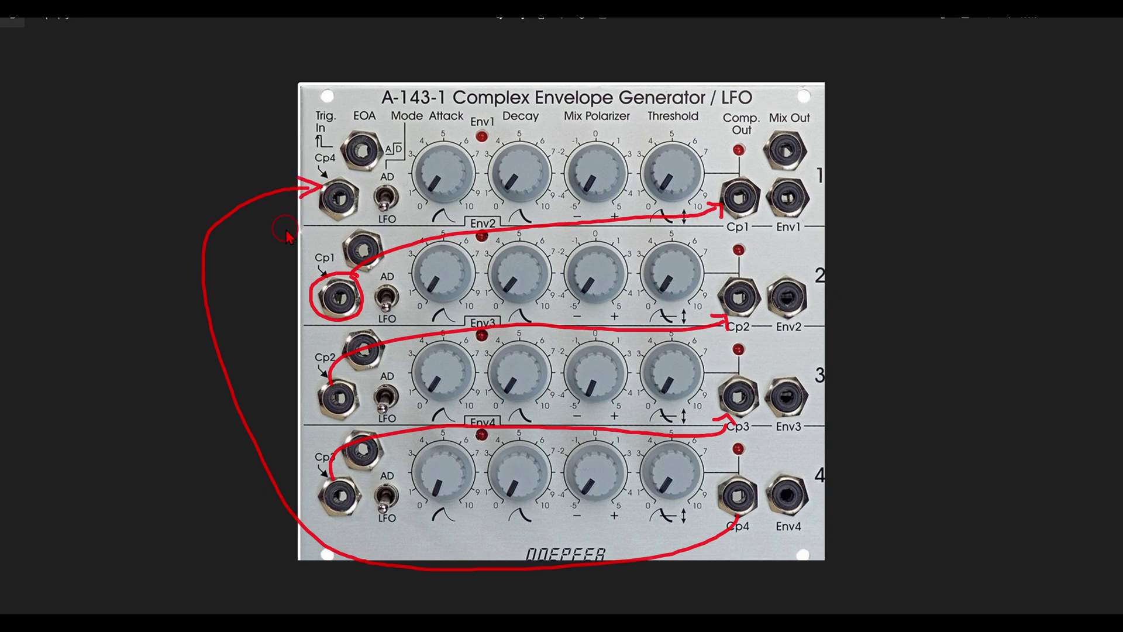
key("Escape")
- Return to VCV Rack and patch each Comparator's Under output to the next cnōc's trigger input, looping the fourth back to the first
key("alt+Tab")
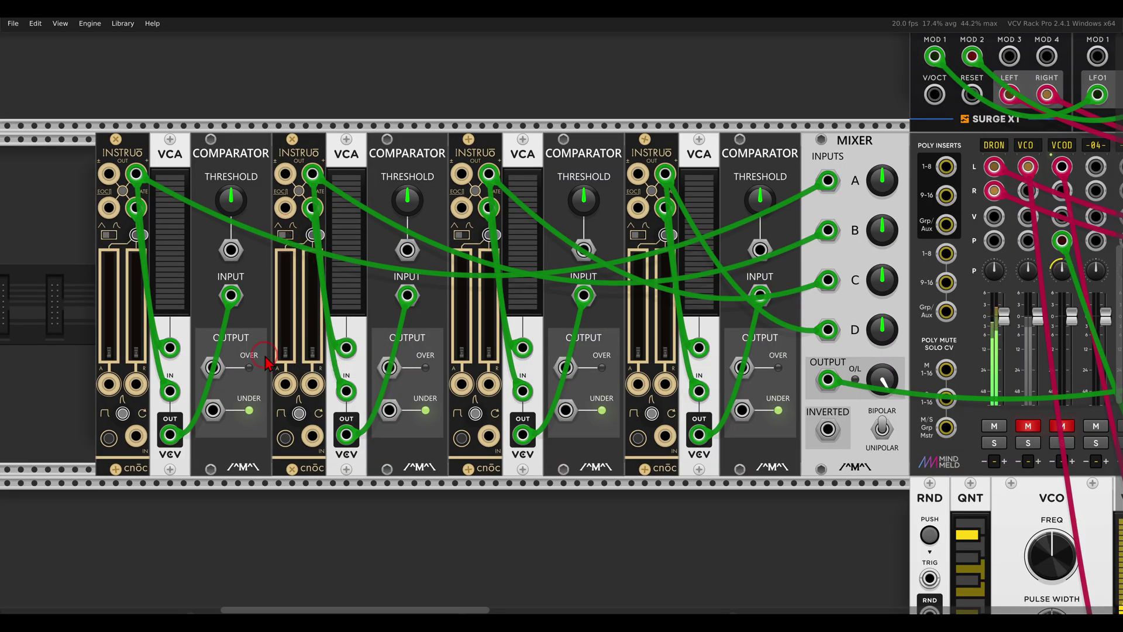
left_click_drag(213, 417, 312, 436)
left_click_drag(389, 410, 490, 437)
left_click_drag(566, 409, 665, 436)
left_click_drag(742, 410, 137, 436)
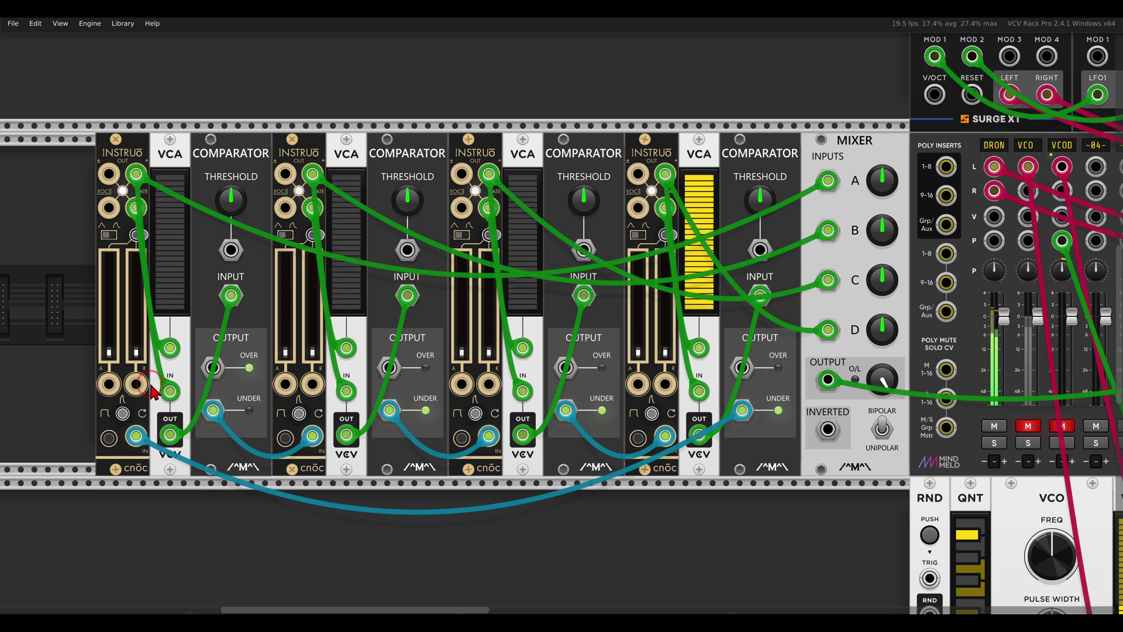
- Raise the attack and release faders on all four cnōc modules, setting the fourth's release to about 0.62
left_click_drag(113, 355, 109, 314)
left_click_drag(137, 352, 136, 295)
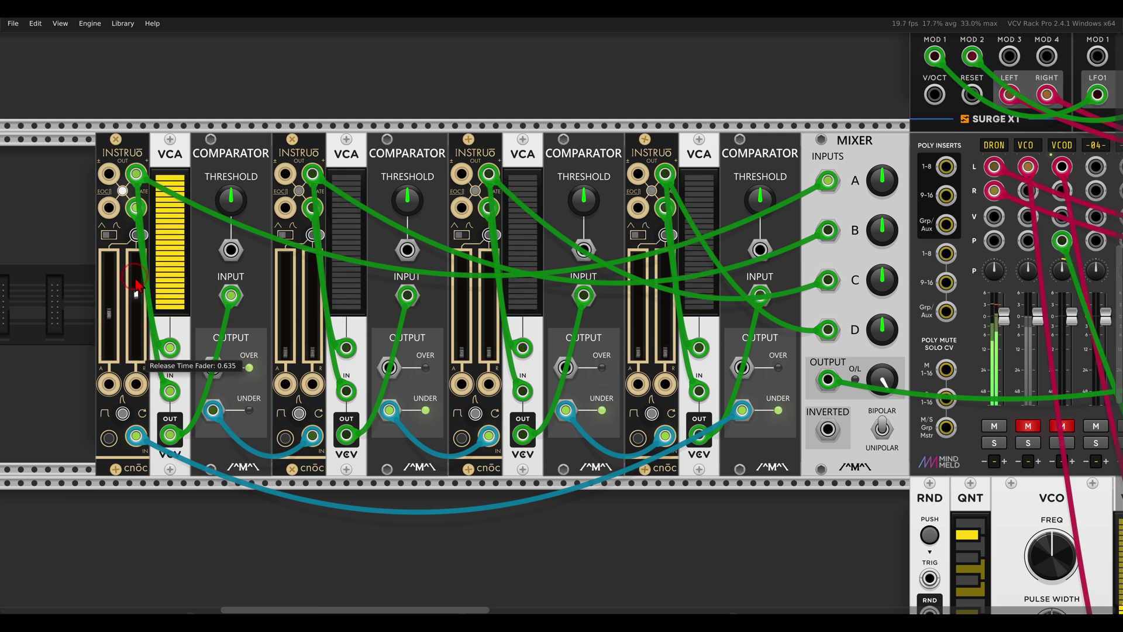
left_click_drag(285, 351, 316, 279)
left_click_drag(461, 353, 489, 306)
left_click_drag(493, 359, 494, 341)
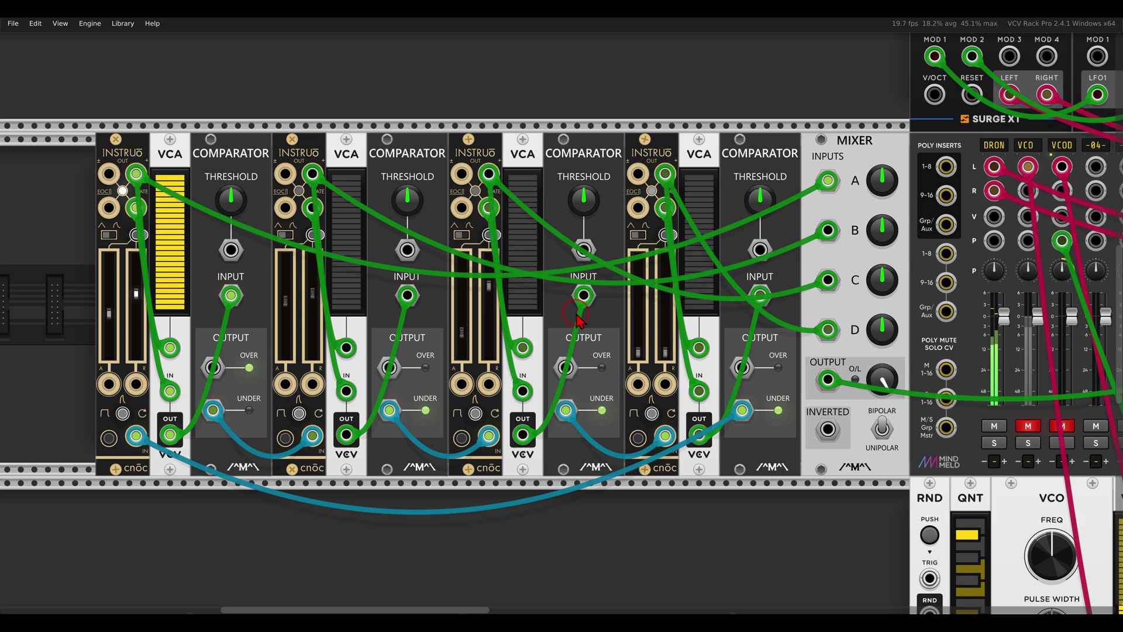
left_click_drag(633, 351, 664, 282)
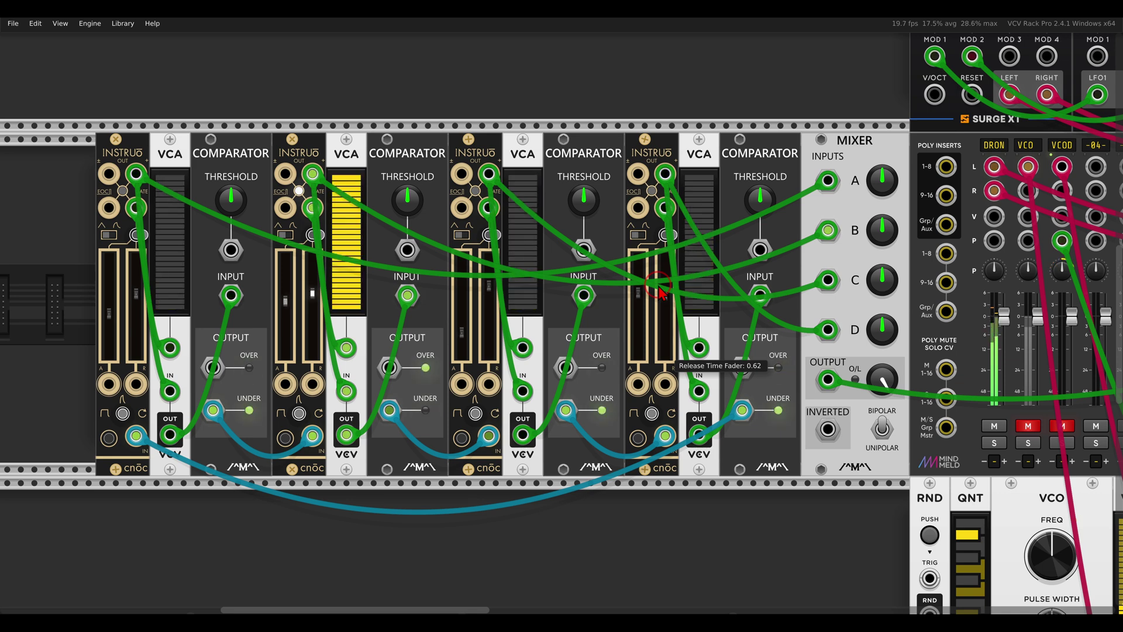
- Set Mixer level A to about 80% and the first cnōc's release fader to 0.8
left_click_drag(880, 185, 843, 149)
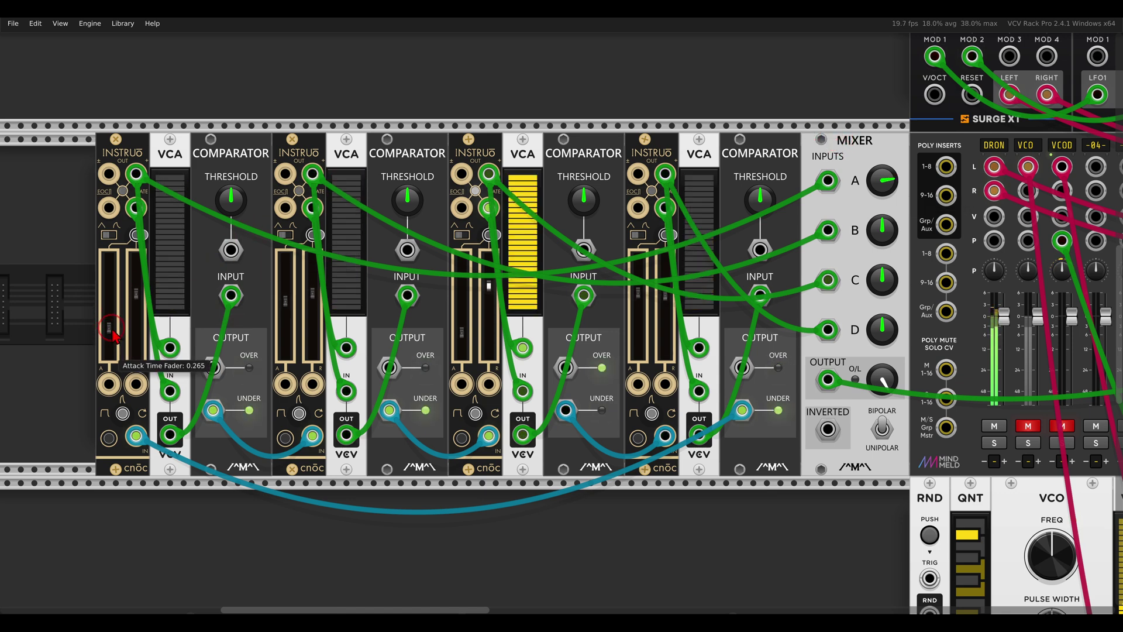
left_click_drag(140, 294, 141, 277)
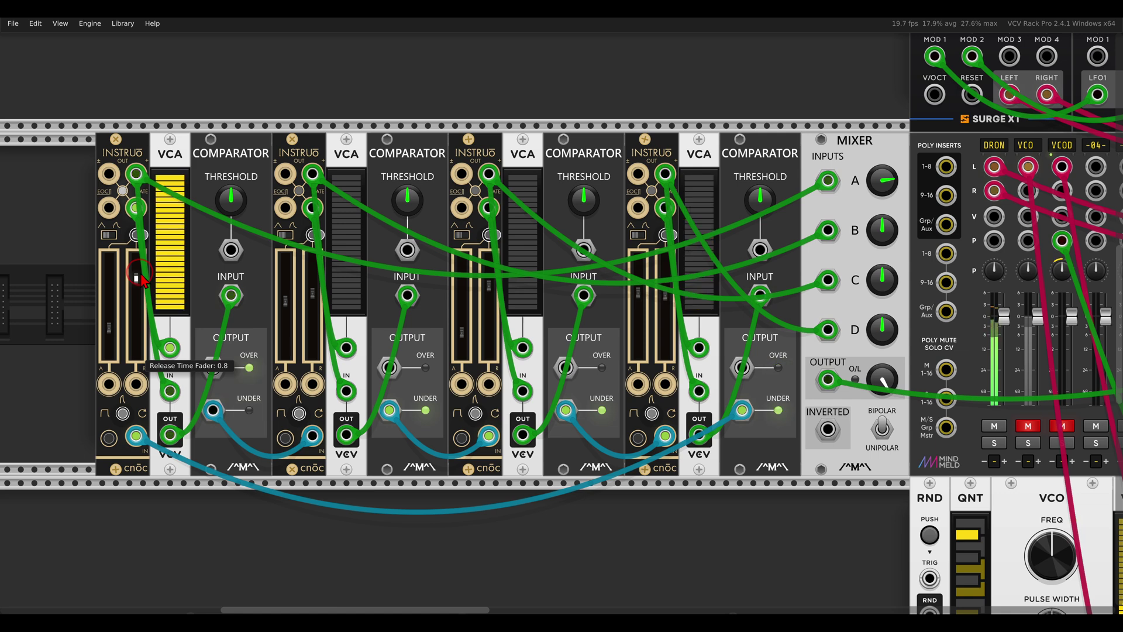
left_click(876, 193)
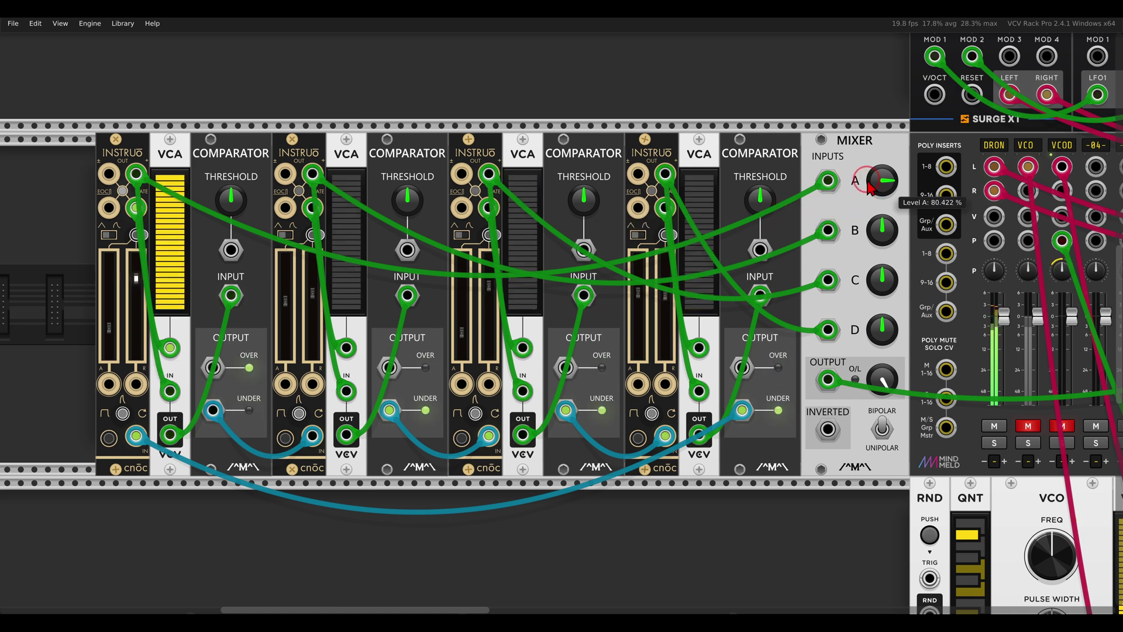
- Set the second cnōc's attack fader to about 0.725 and Mixer level B to about 79%
left_click(879, 237)
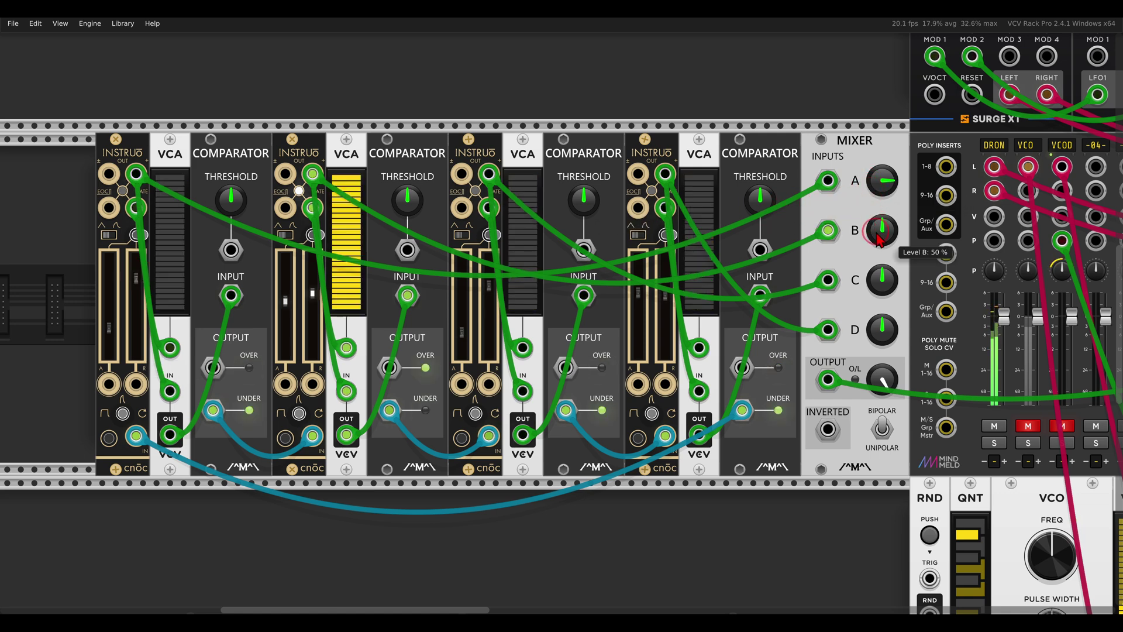
left_click_drag(876, 232, 855, 216)
left_click_drag(286, 300, 283, 280)
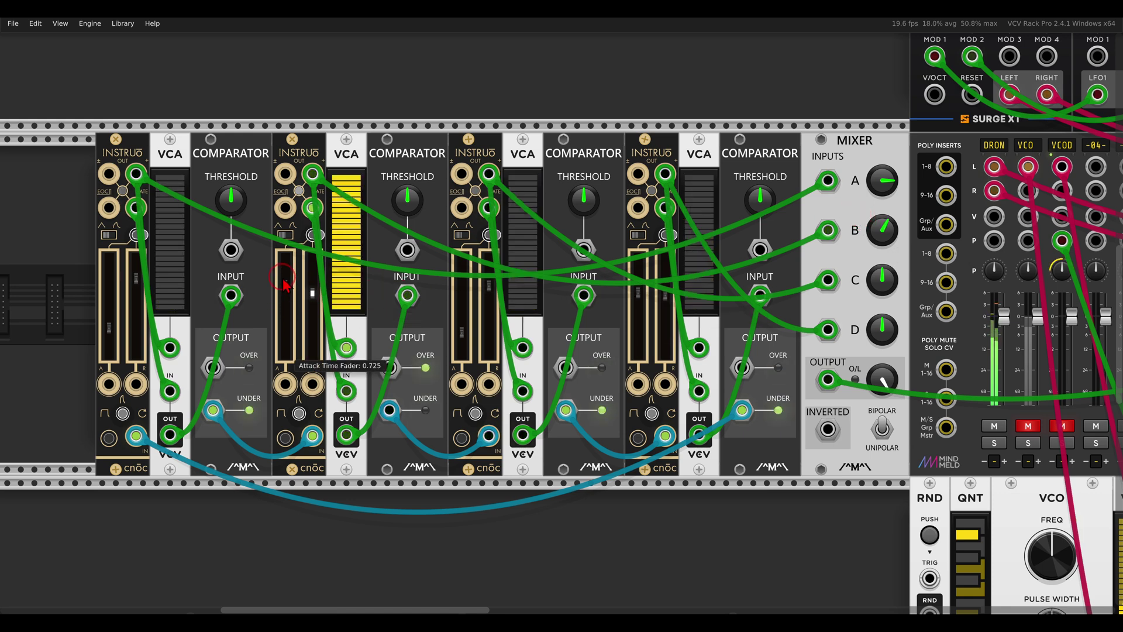
left_click(888, 239)
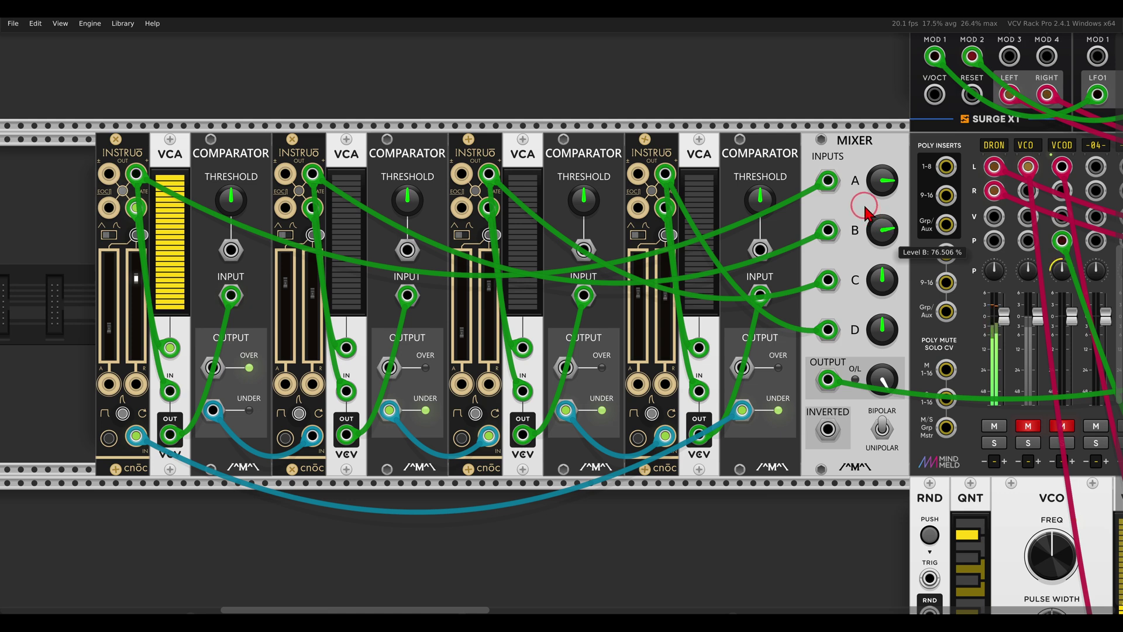
left_click_drag(867, 214, 863, 210)
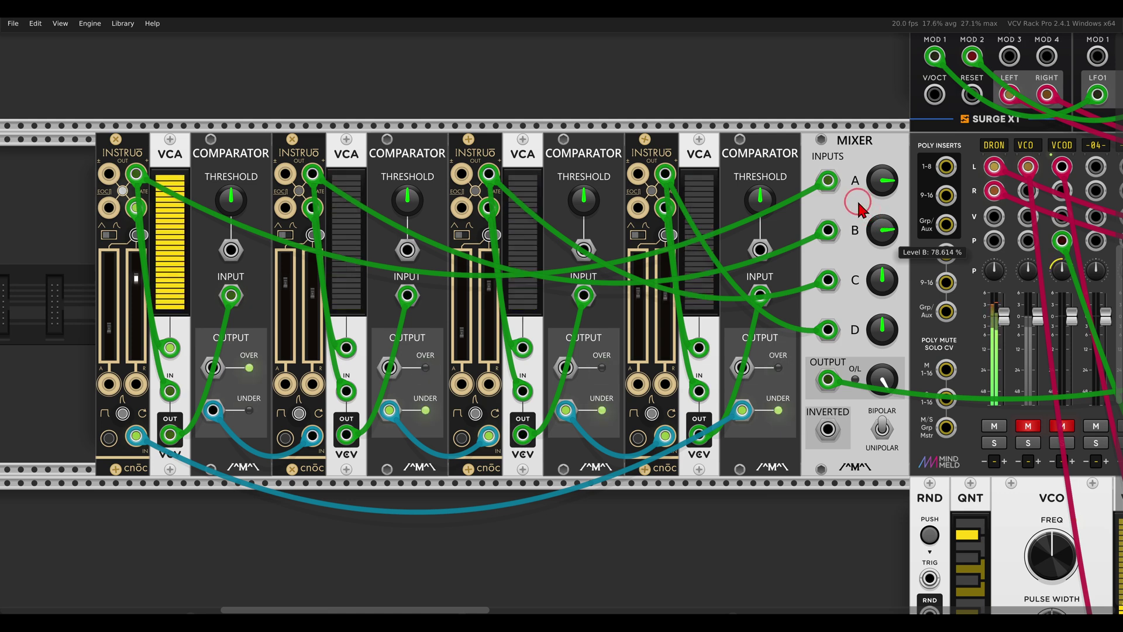
- Set the third cnōc's attack to about 0.47 and release to about 0.73, and turn Mixer level C below its midpoint
left_click(465, 313)
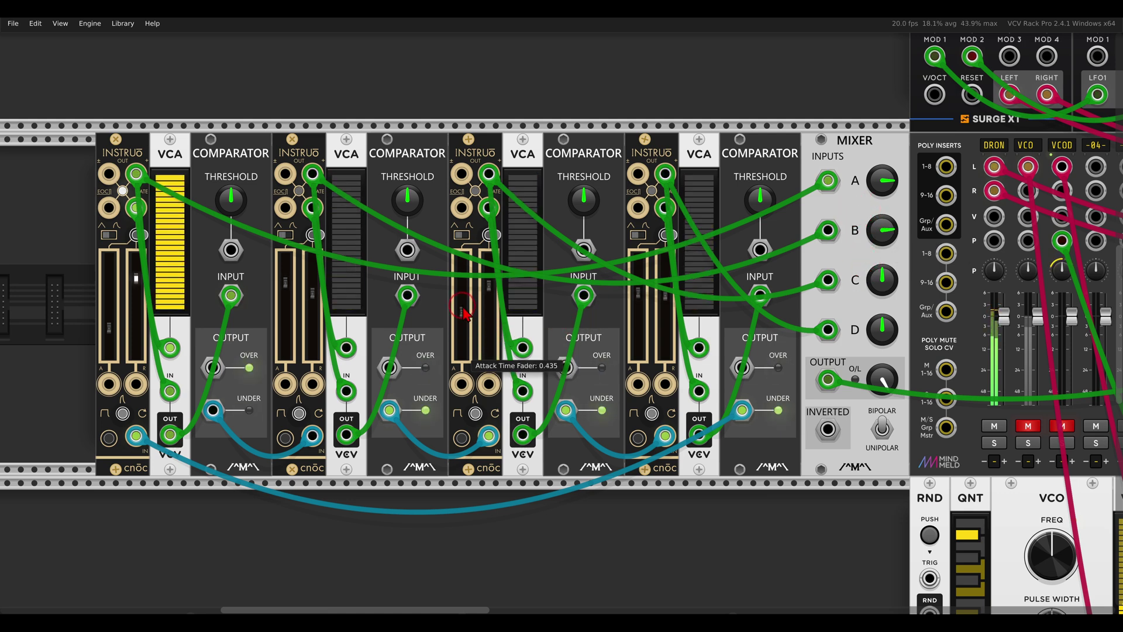
left_click(882, 291)
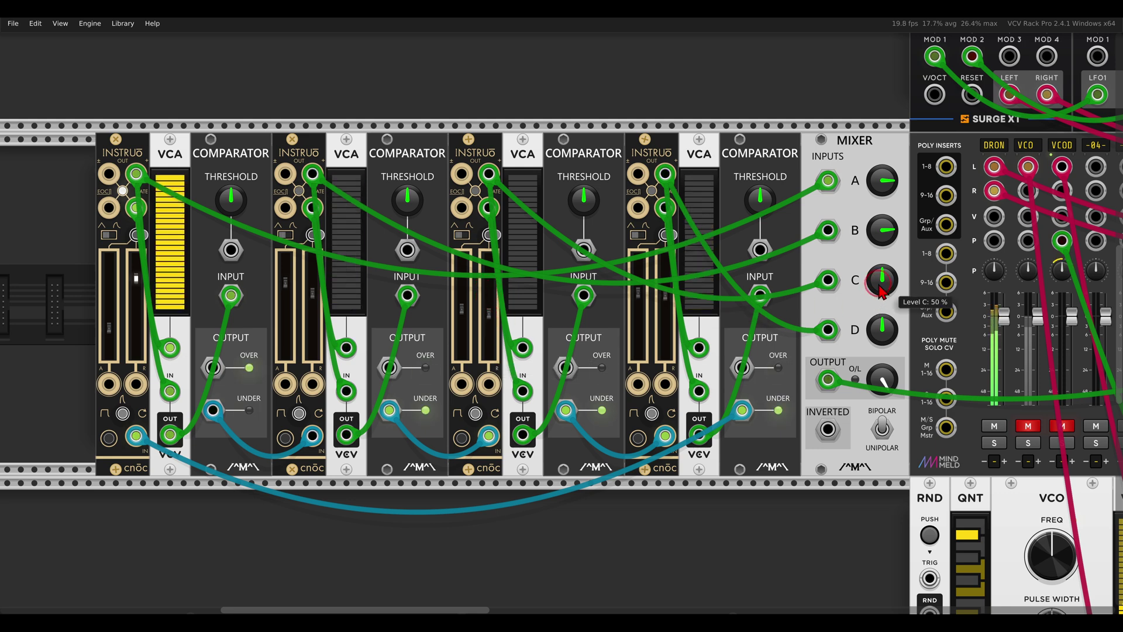
left_click_drag(876, 332, 873, 346)
left_click(466, 309)
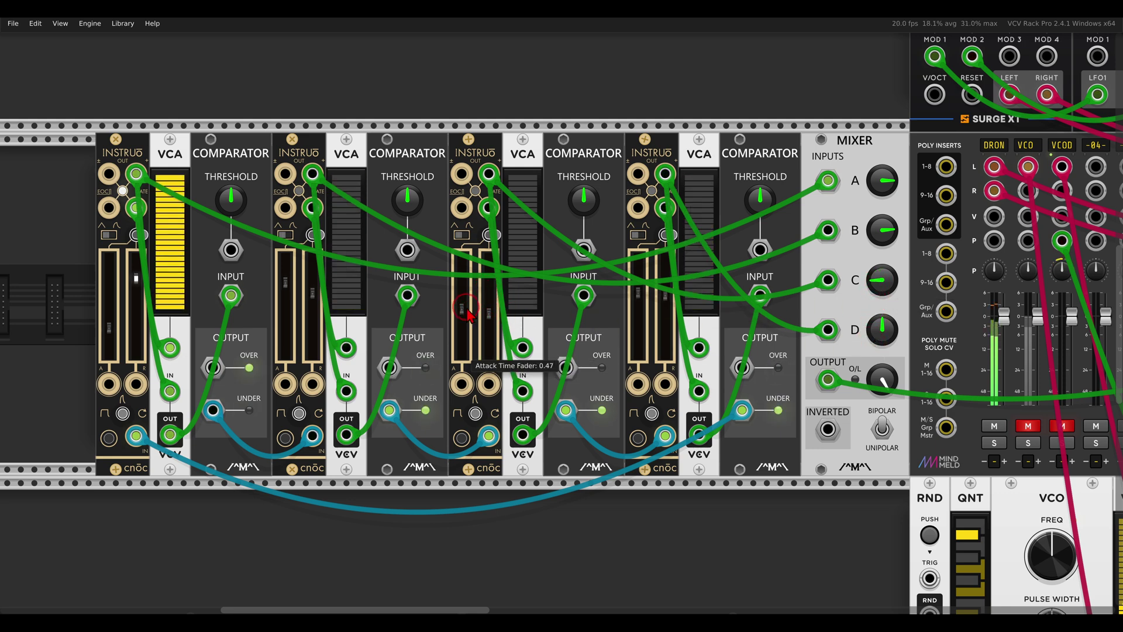
left_click(489, 315)
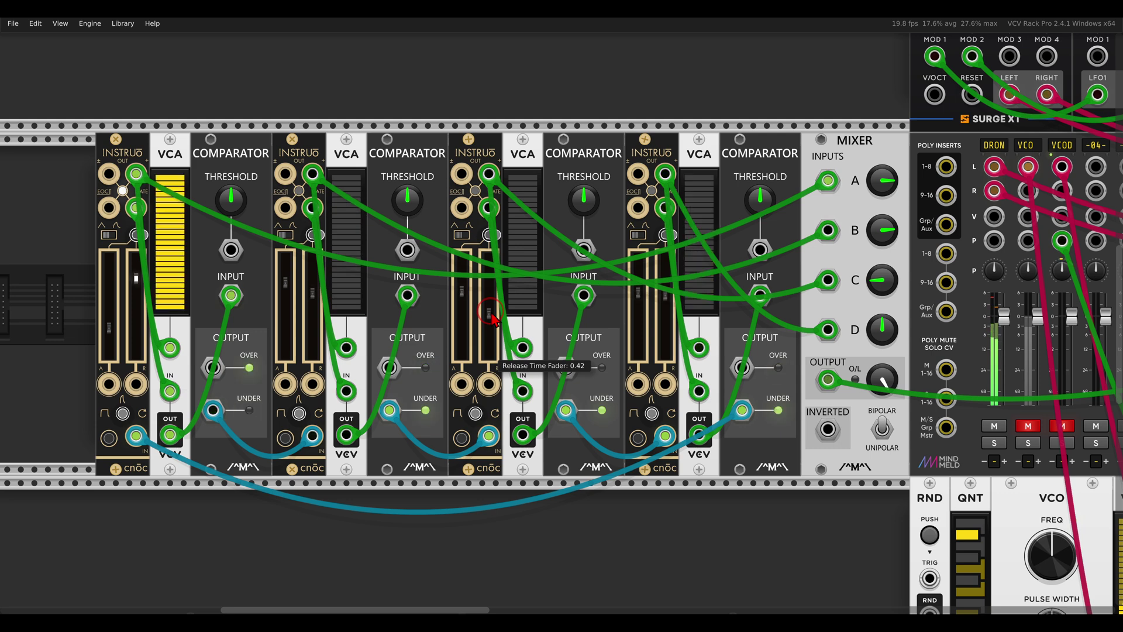
left_click_drag(494, 287, 495, 284)
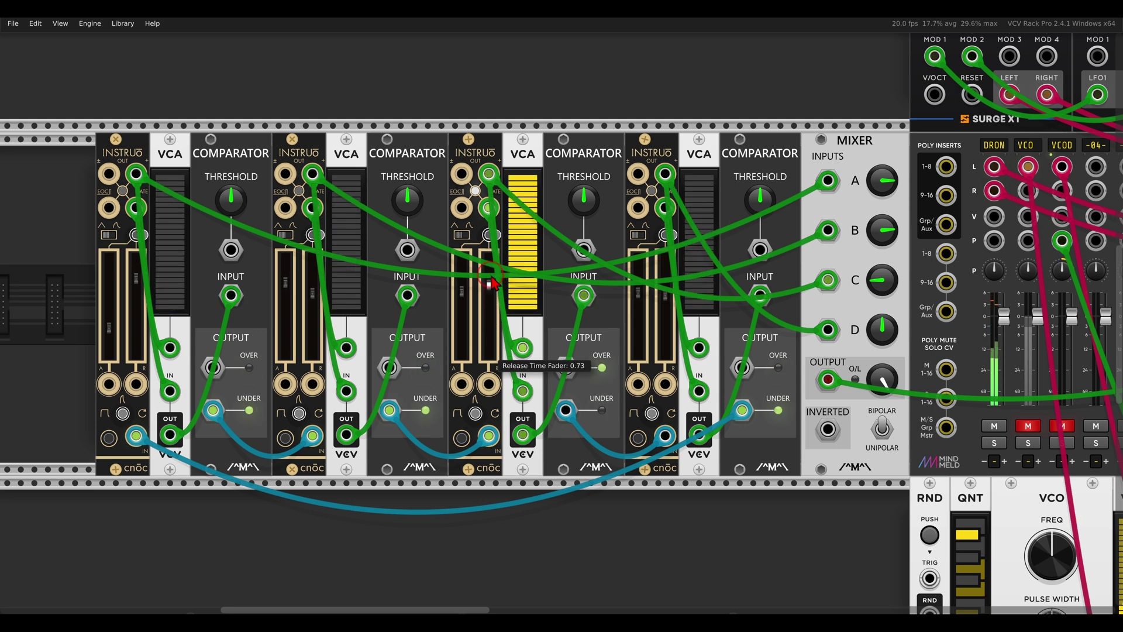
- Lower Mixer level C further and raise level D close to its maximum
left_click(876, 285)
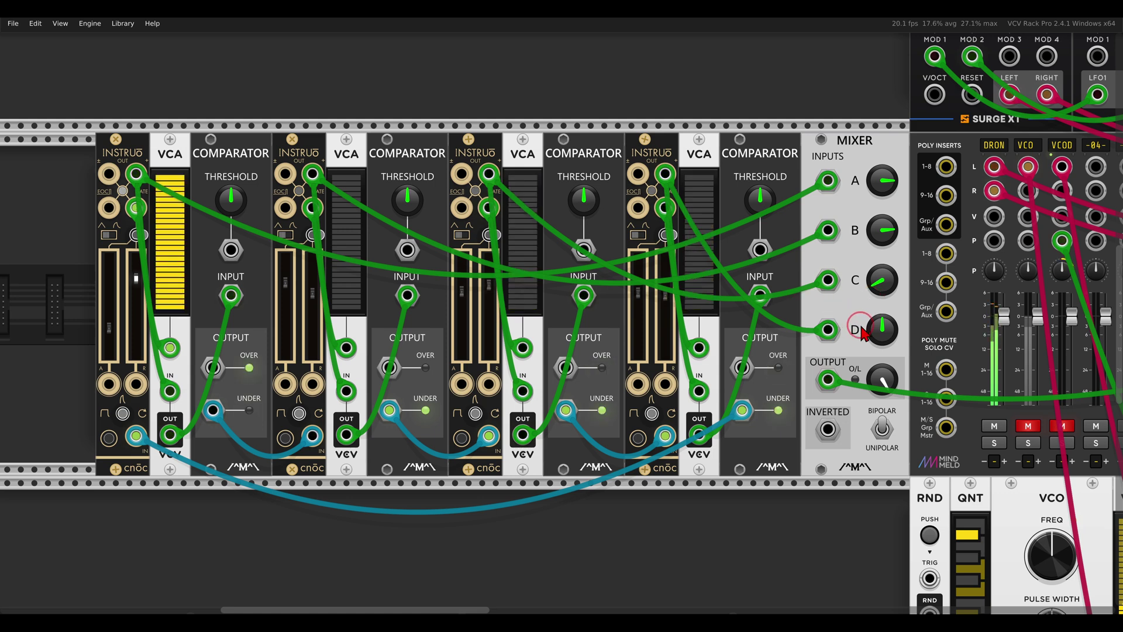
left_click_drag(862, 333, 863, 301)
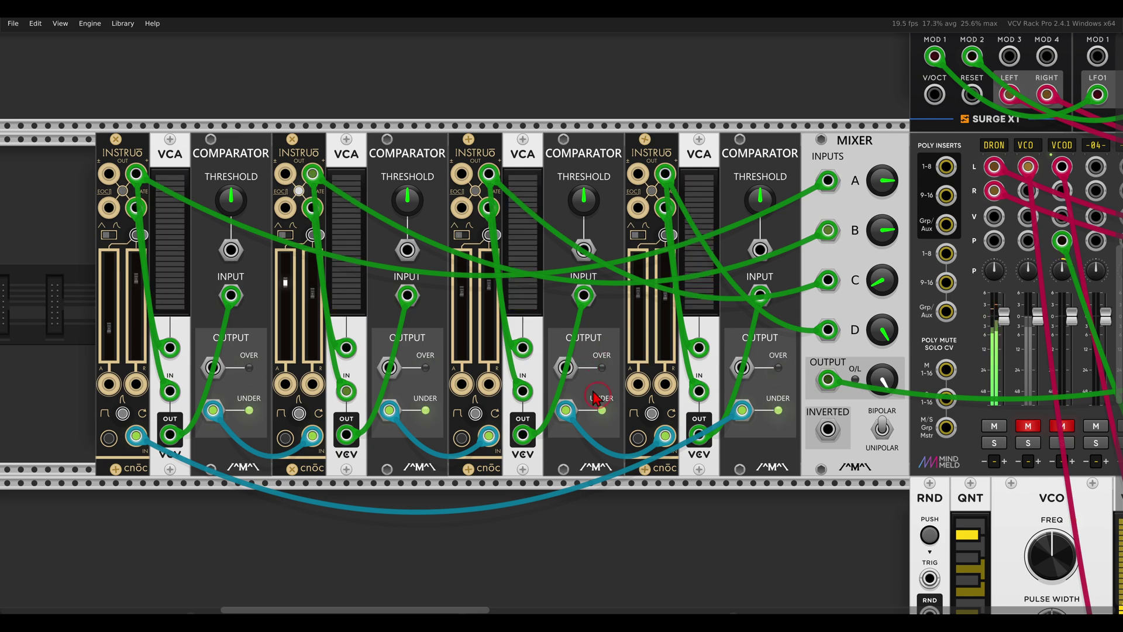
- Patch the first cnōc's unipolar positive output to the CV input of the VCO voice's VCA, and unmute the VCO and VCOD channels
scroll(655, 357, "down", 3)
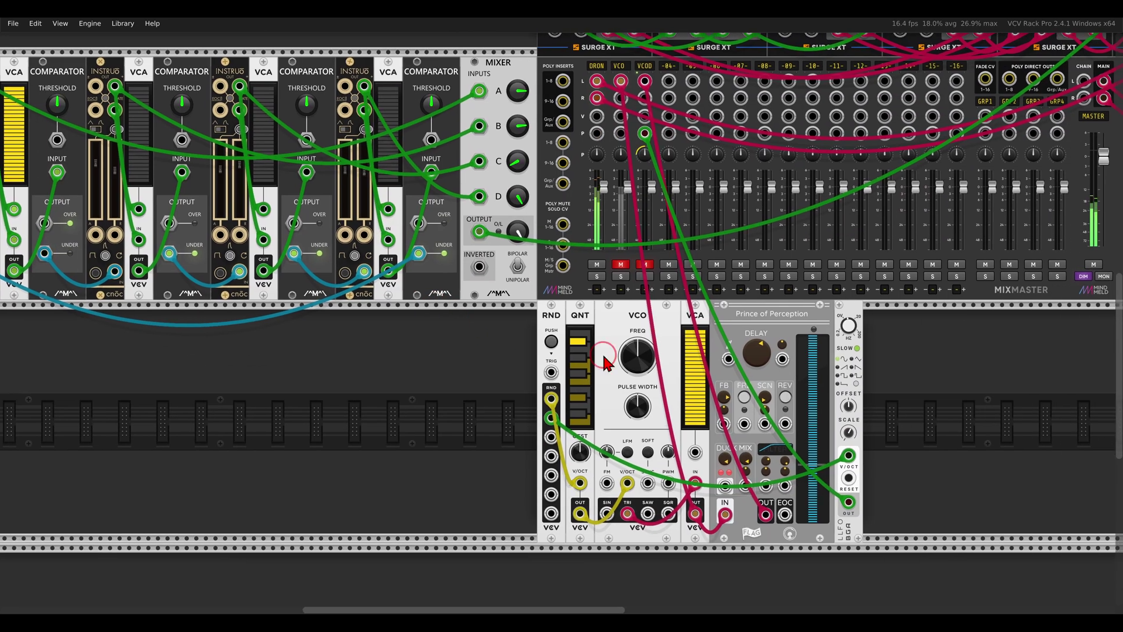
mouse_move(652, 351)
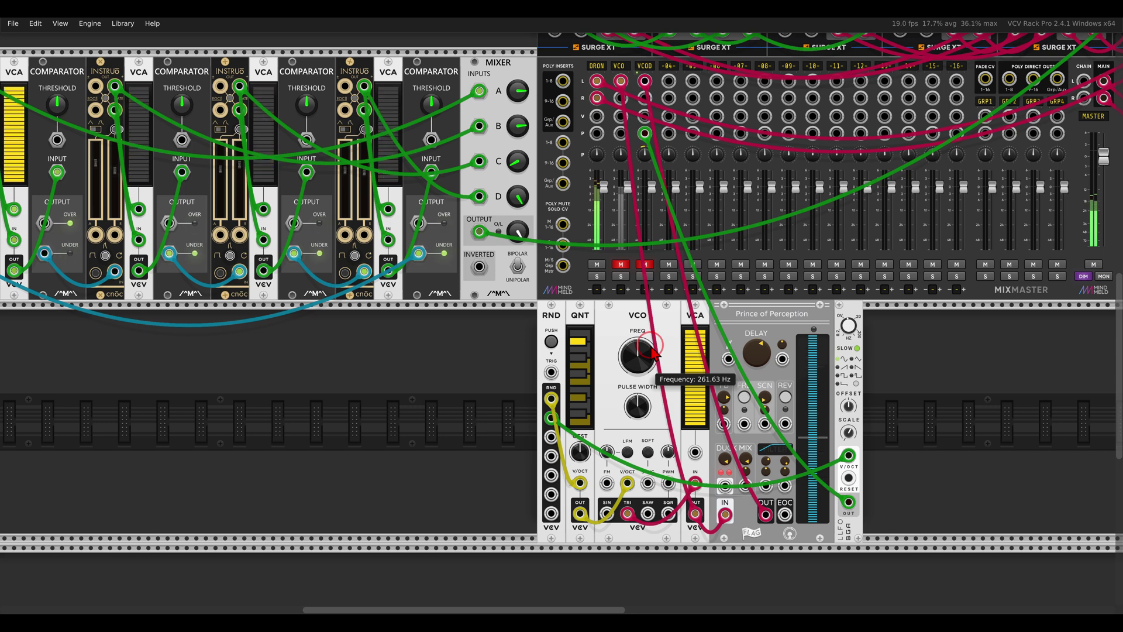
left_click_drag(651, 347, 773, 353)
left_click_drag(111, 93, 817, 460)
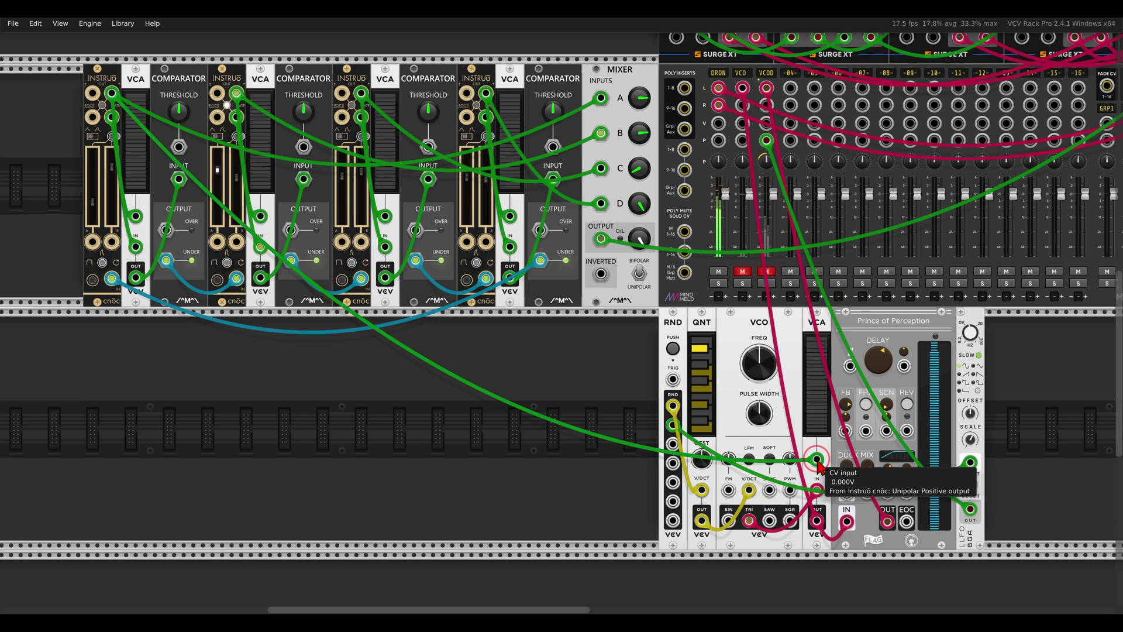
left_click(743, 271)
left_click(766, 271)
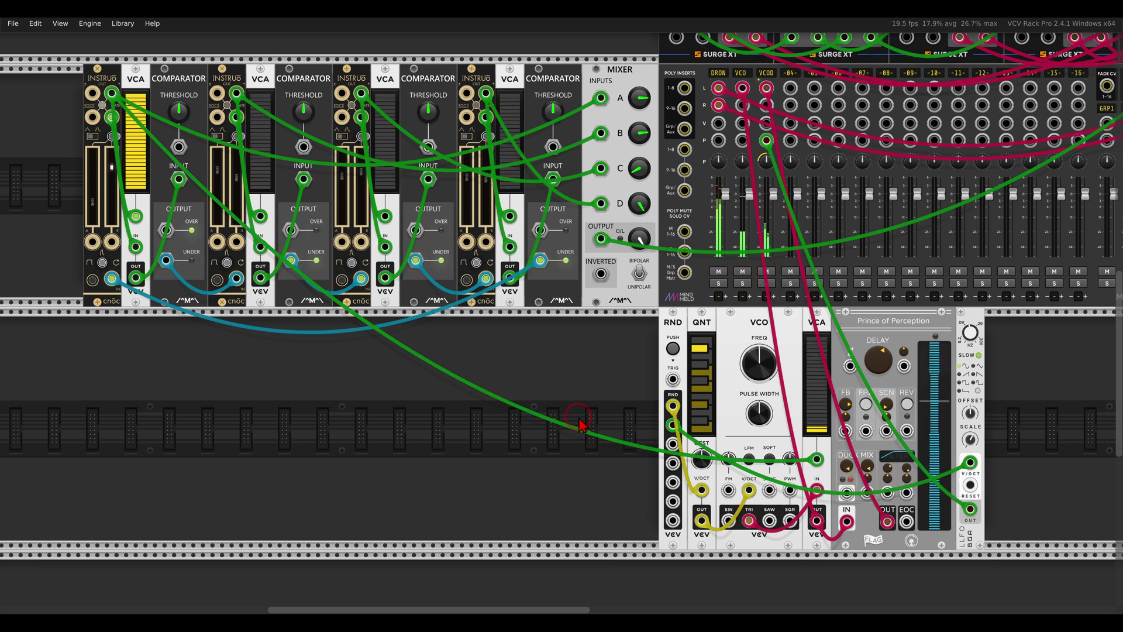
- Patch the first cnōc's gate output to the RND module's trigger input
left_click_drag(536, 400, 596, 402)
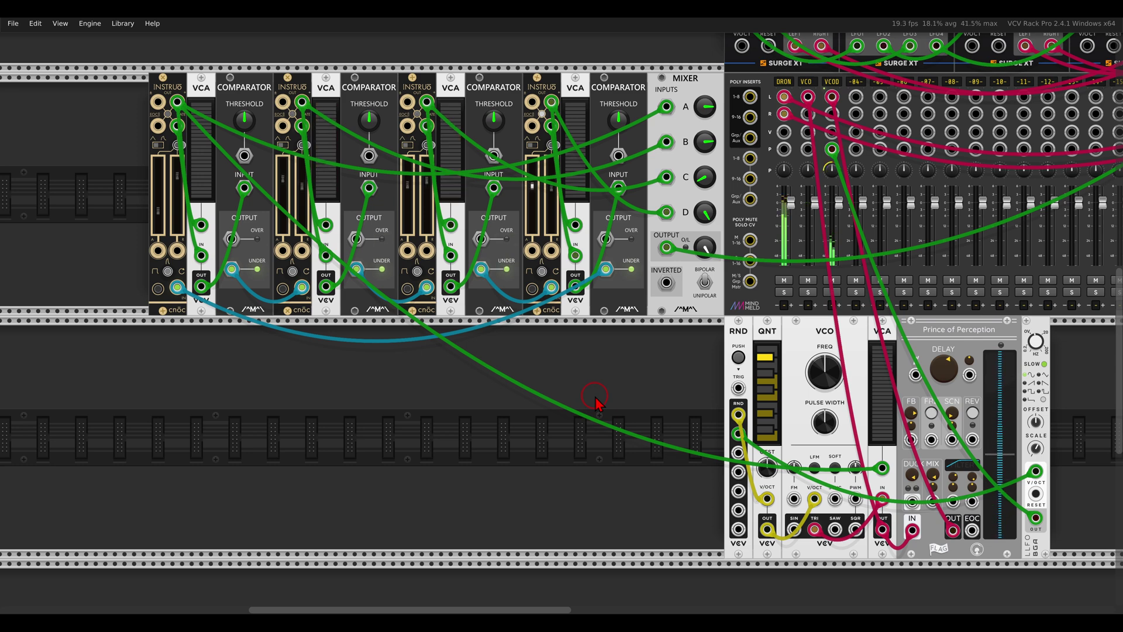
left_click_drag(177, 102, 739, 388)
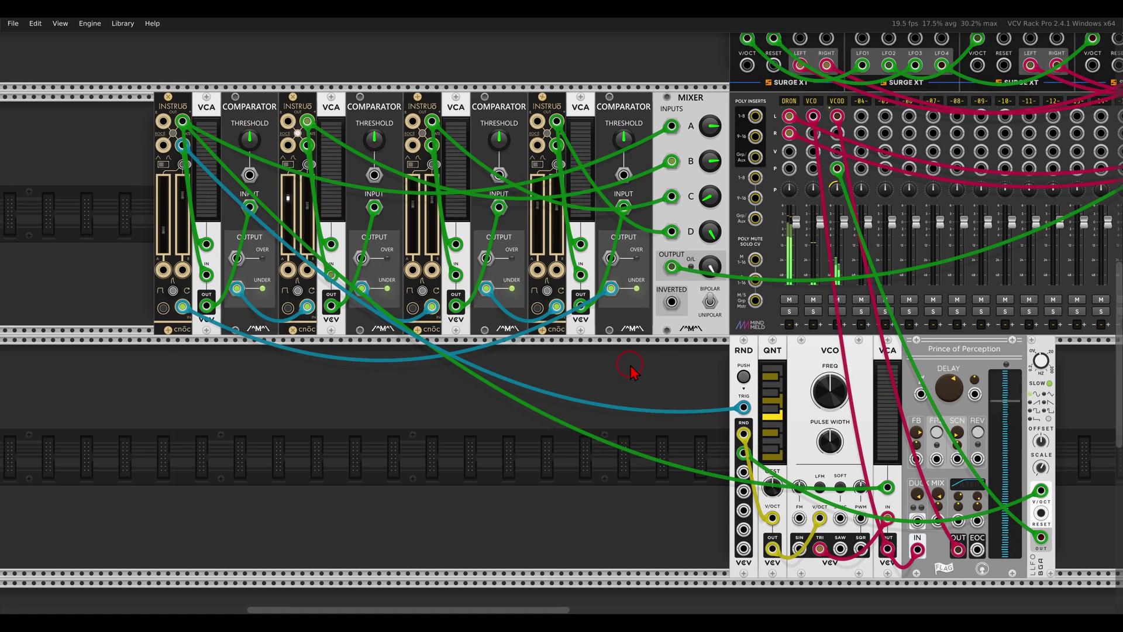
- Raise the first cnōc's attack fader
scroll(632, 371, "up", 2)
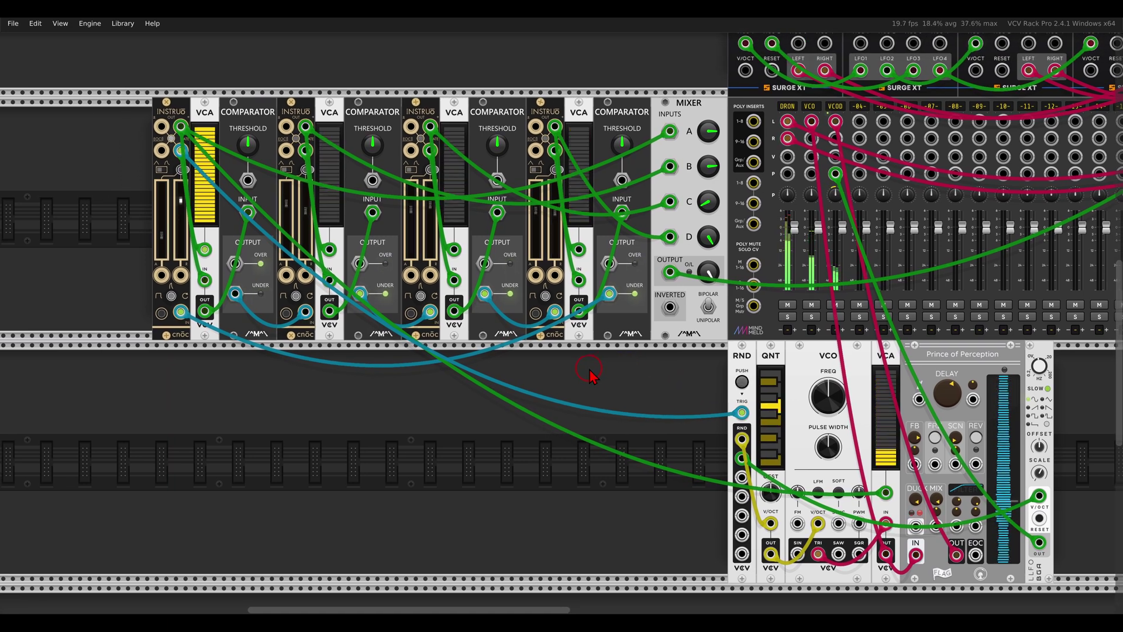
scroll(620, 359, "left", 3)
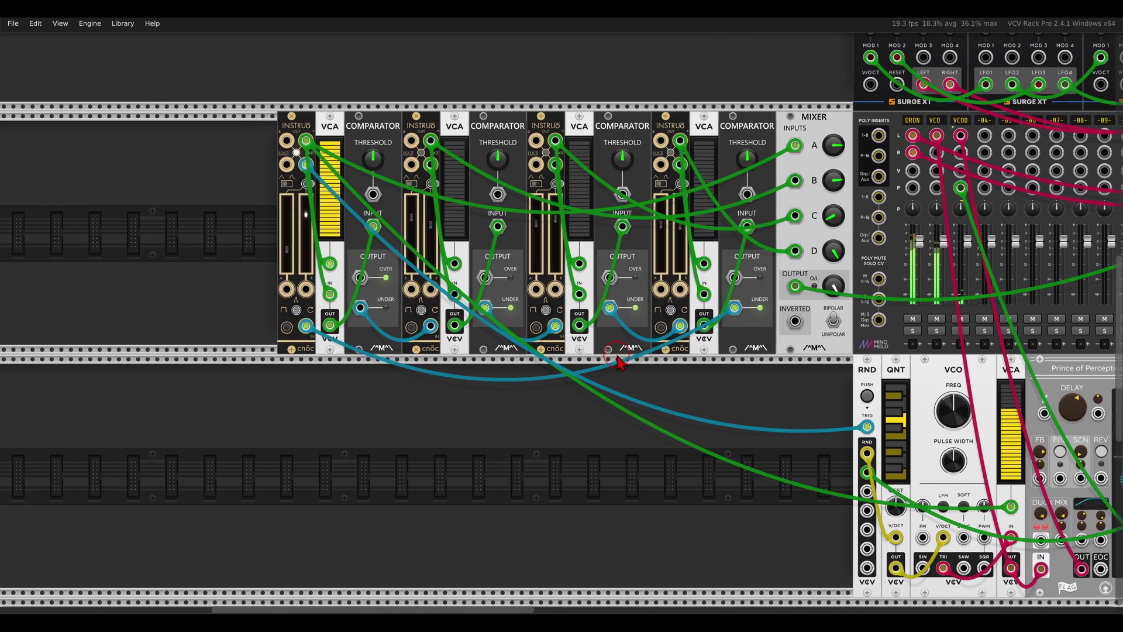
scroll(414, 410, "up", 2)
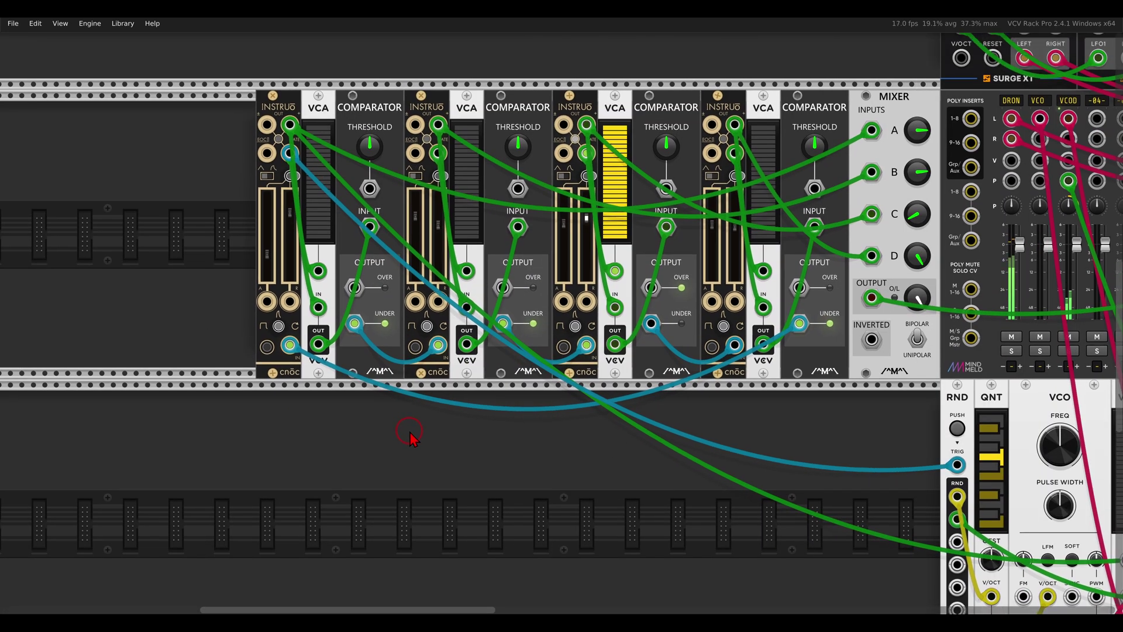
left_click_drag(269, 252, 267, 209)
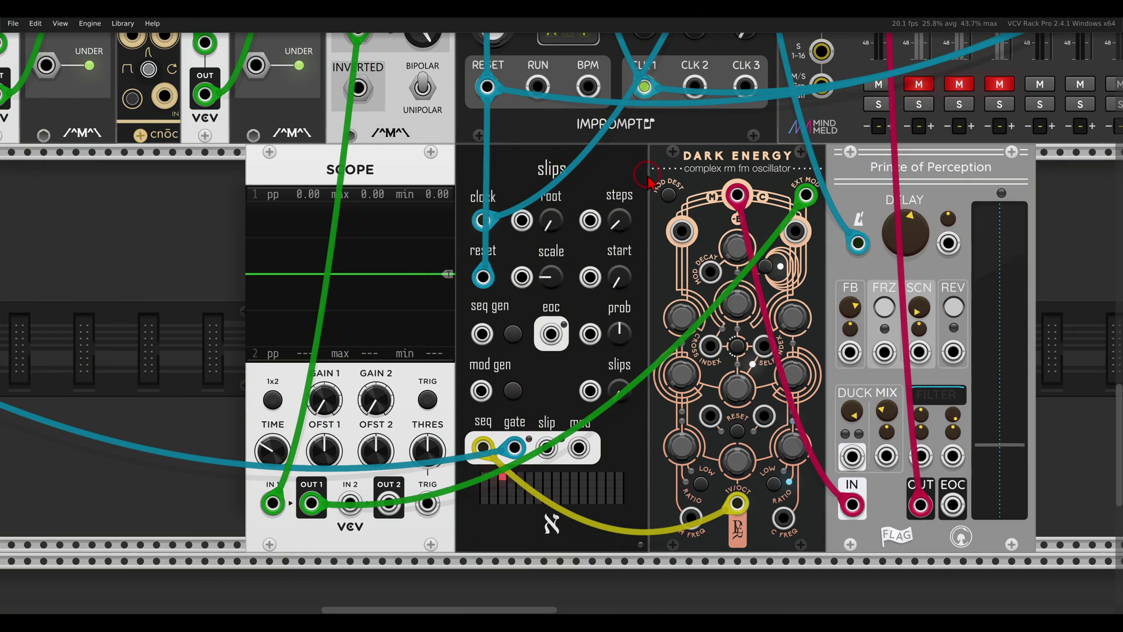
mouse_move(803, 142)
left_mouse_down()
mouse_move(688, 131)
mouse_move(686, 181)
mouse_move(811, 169)
mouse_move(800, 128)
left_mouse_up()
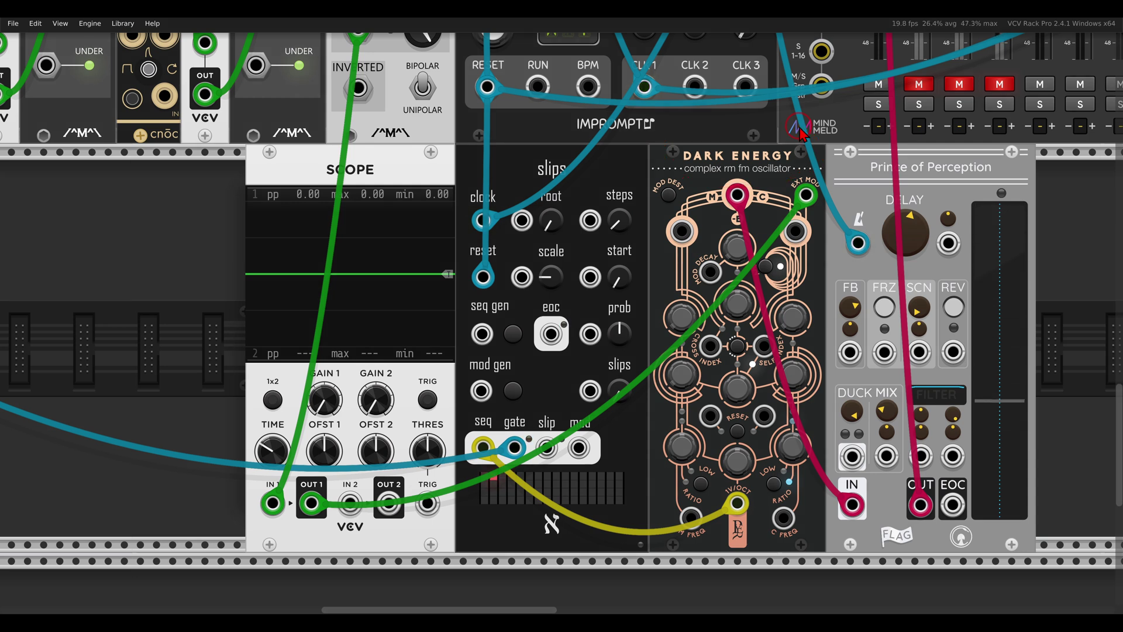
- Examine the slips sequencer driving the Dark Energy oscillator and trace its gate cable back to the first cnōc's trigger input
mouse_move(566, 158)
left_mouse_down()
mouse_move(531, 189)
mouse_move(574, 172)
left_mouse_up()
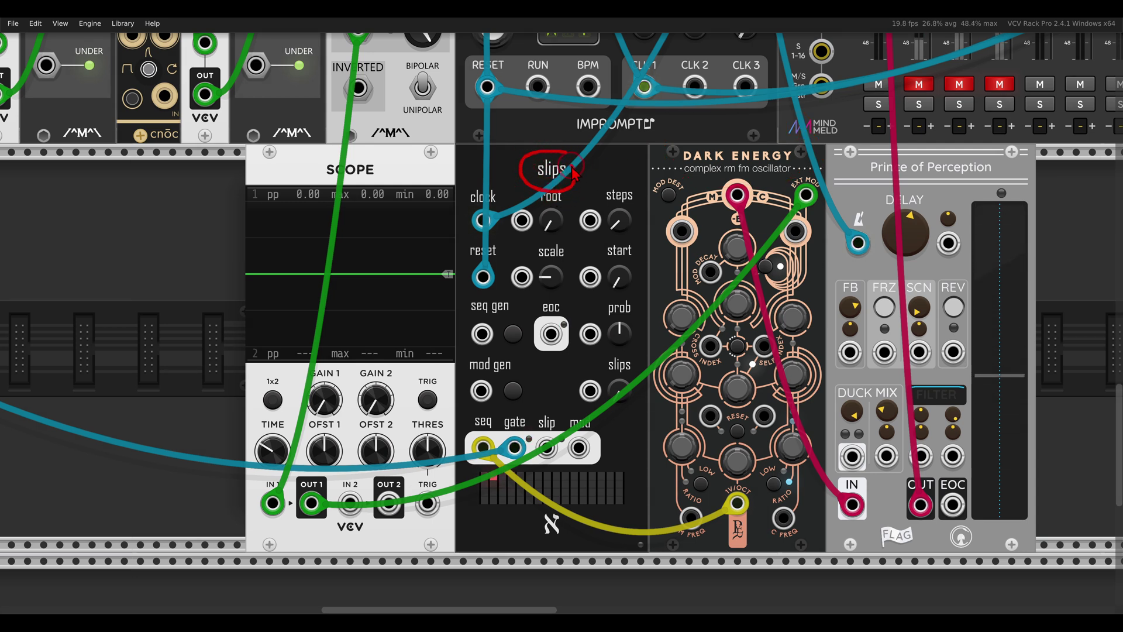
left_click_drag(526, 408, 740, 407)
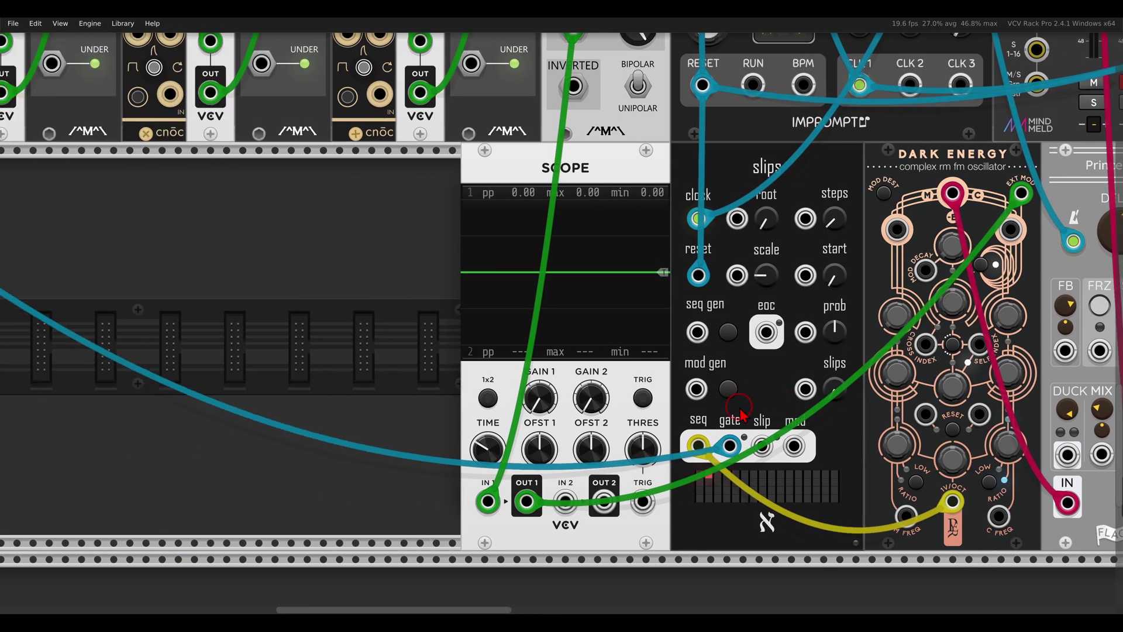
scroll(740, 407, "down", 2)
scroll(742, 415, "left", 4)
scroll(819, 351, "up", 1)
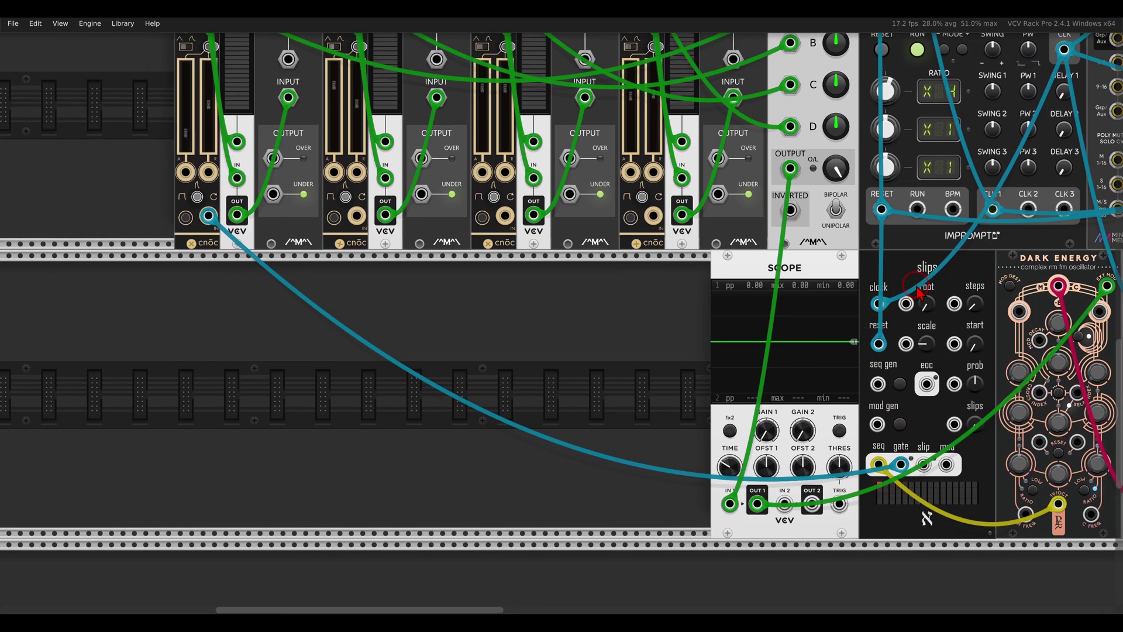
scroll(691, 326, "left", 3)
scroll(691, 326, "up", 3)
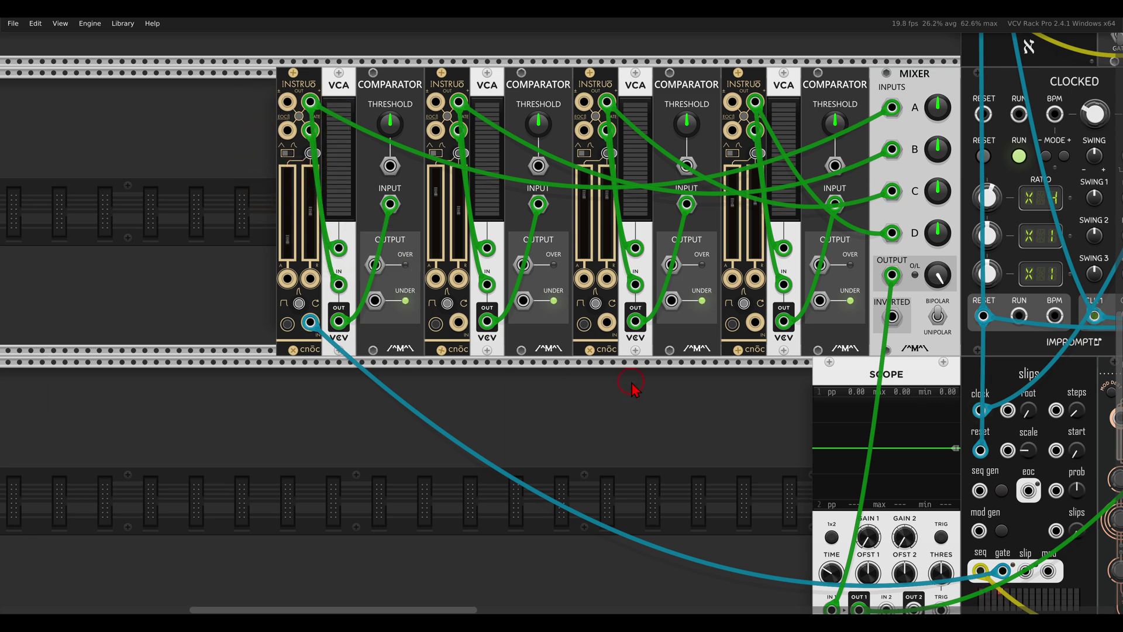
- Raise Mixer level A to its maximum so the first cnōc's envelope modulates the Dark Energy oscillator
scroll(631, 386, "right", 2)
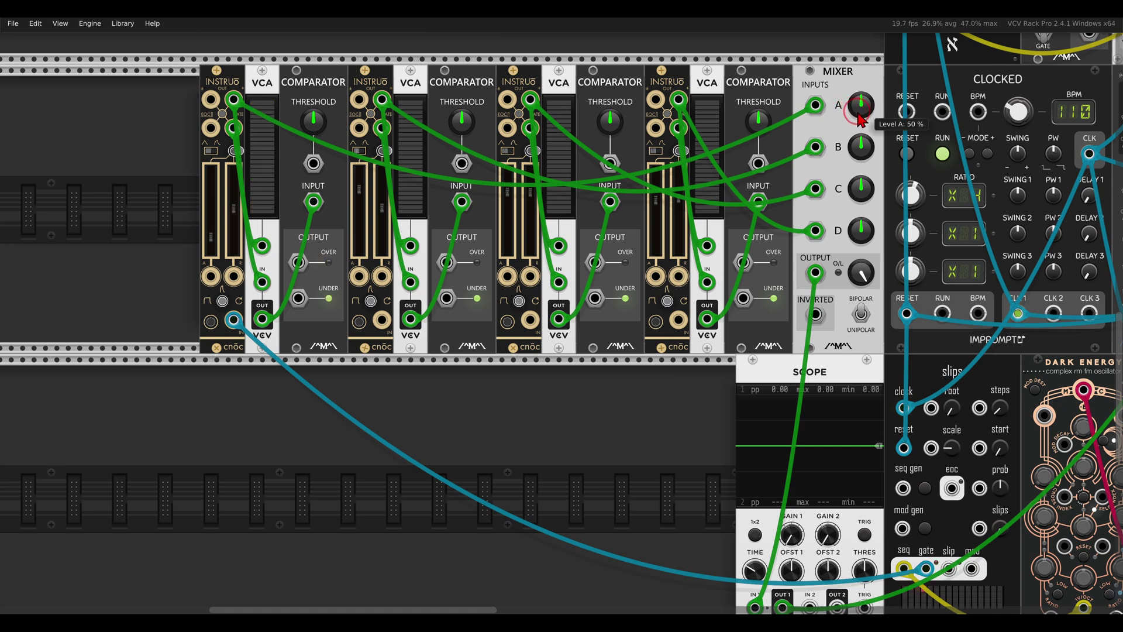
mouse_move(861, 119)
left_mouse_down()
mouse_move(842, 97)
mouse_move(863, 114)
left_mouse_up()
left_click_drag(755, 360, 701, 351)
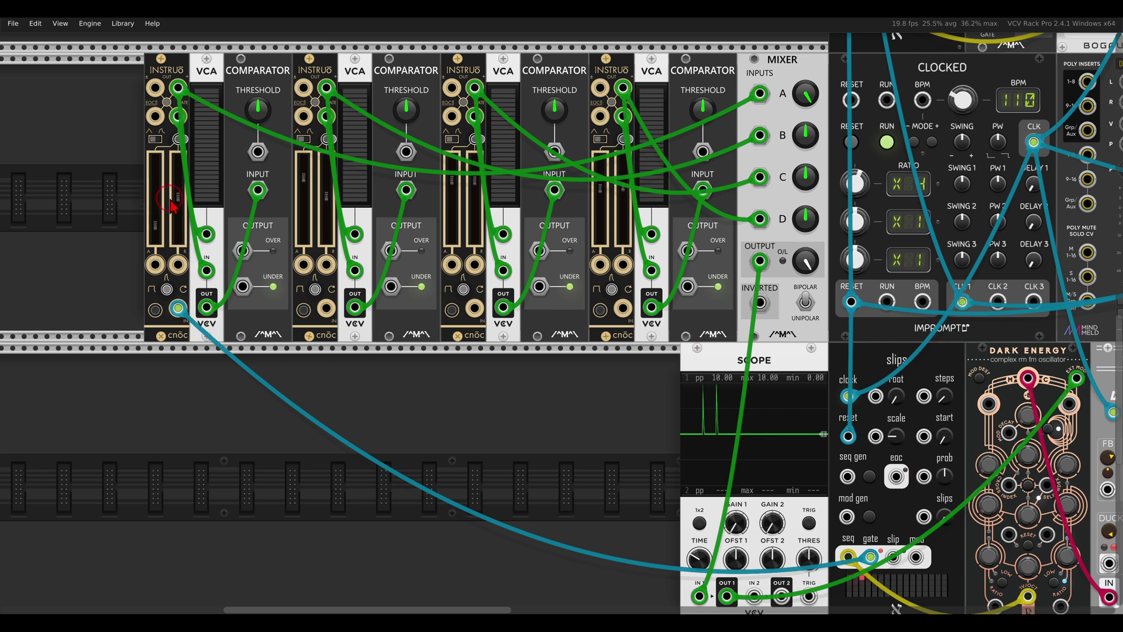
mouse_move(180, 180)
left_mouse_down()
mouse_move(128, 233)
mouse_move(193, 211)
mouse_move(187, 181)
left_mouse_up()
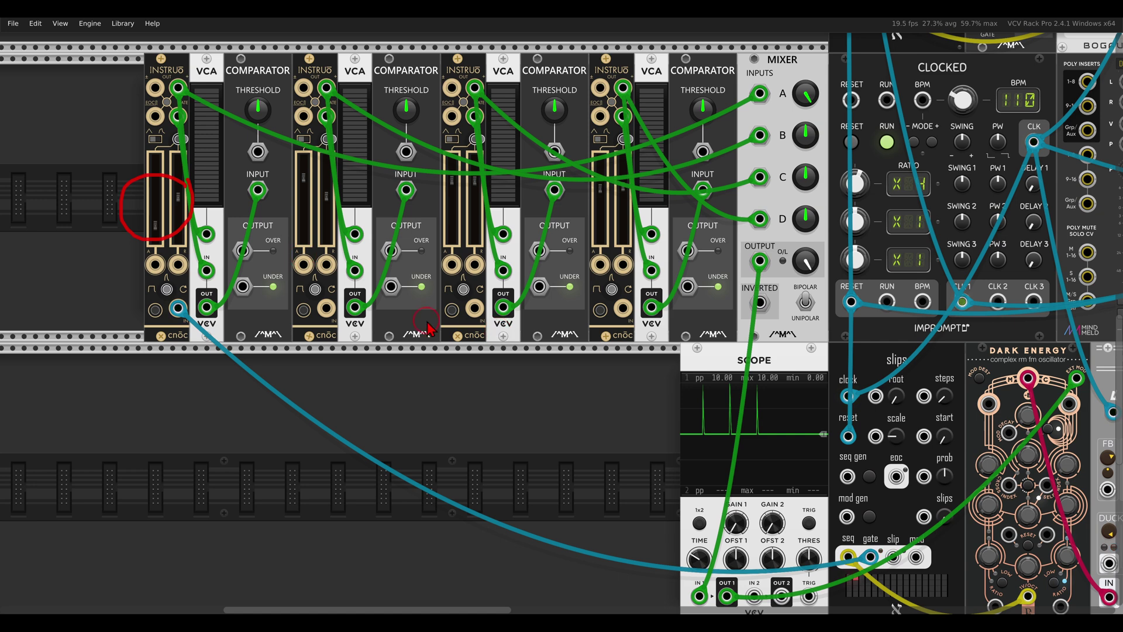
left_click_drag(194, 230, 968, 403)
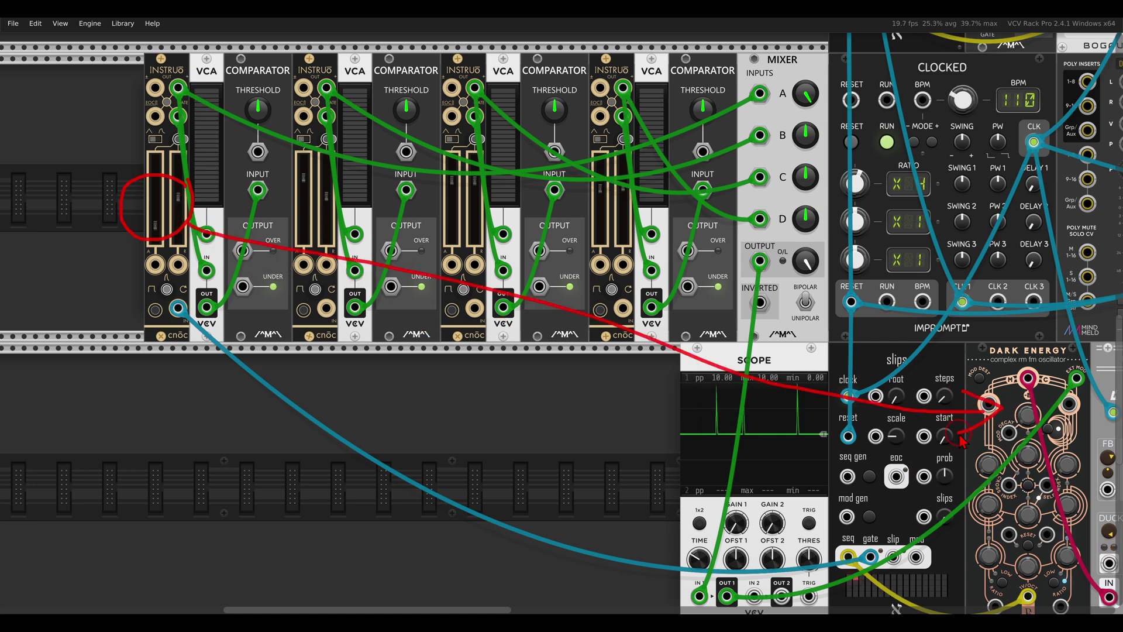
left_click_drag(963, 439, 962, 439)
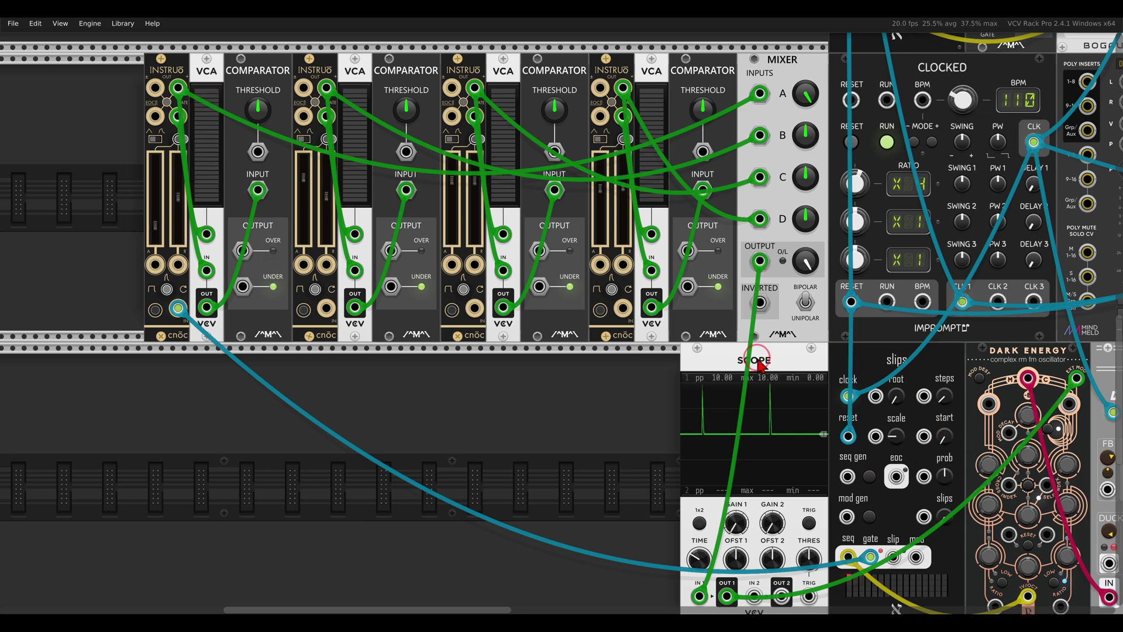
- Set the mode toggles of the second, third and fourth cnōc modules to Looping
left_click(313, 292)
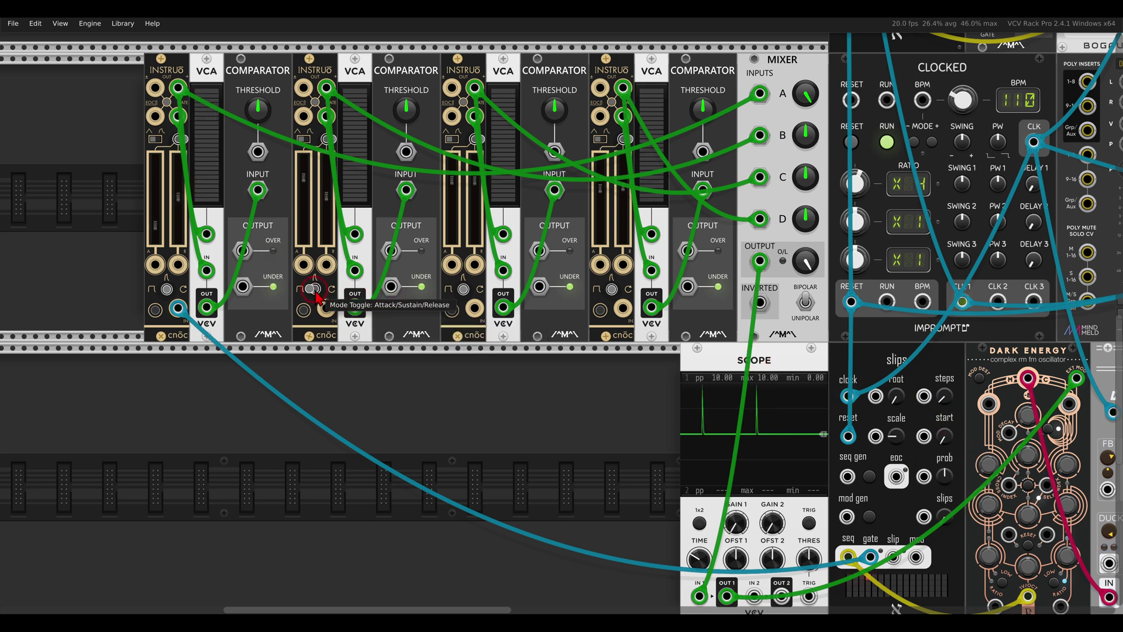
left_click(462, 289)
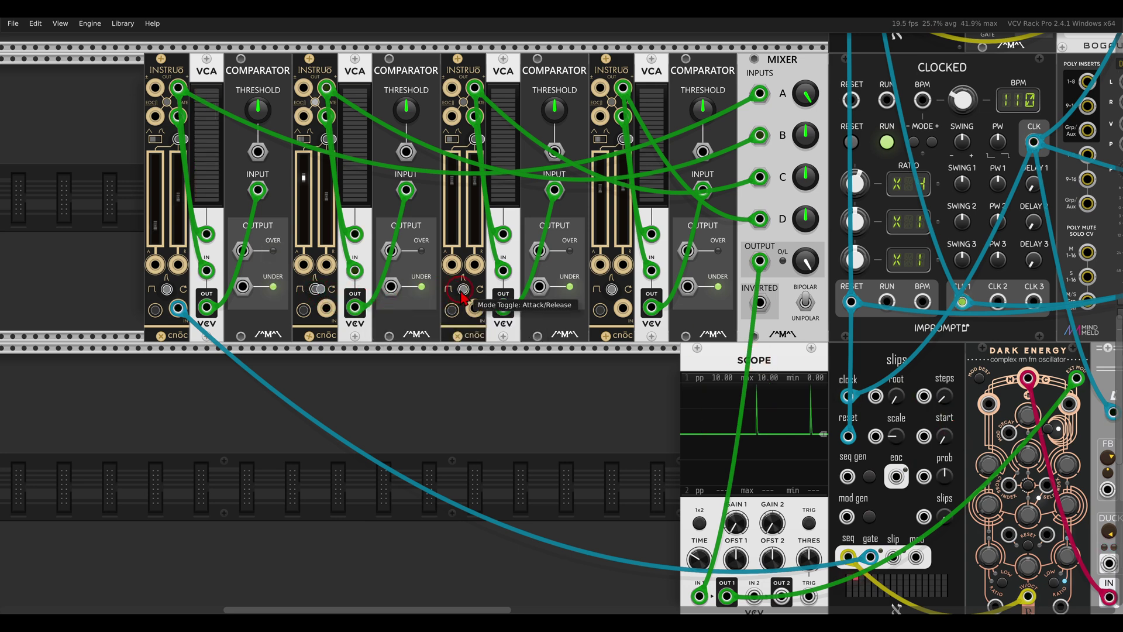
left_click(615, 291)
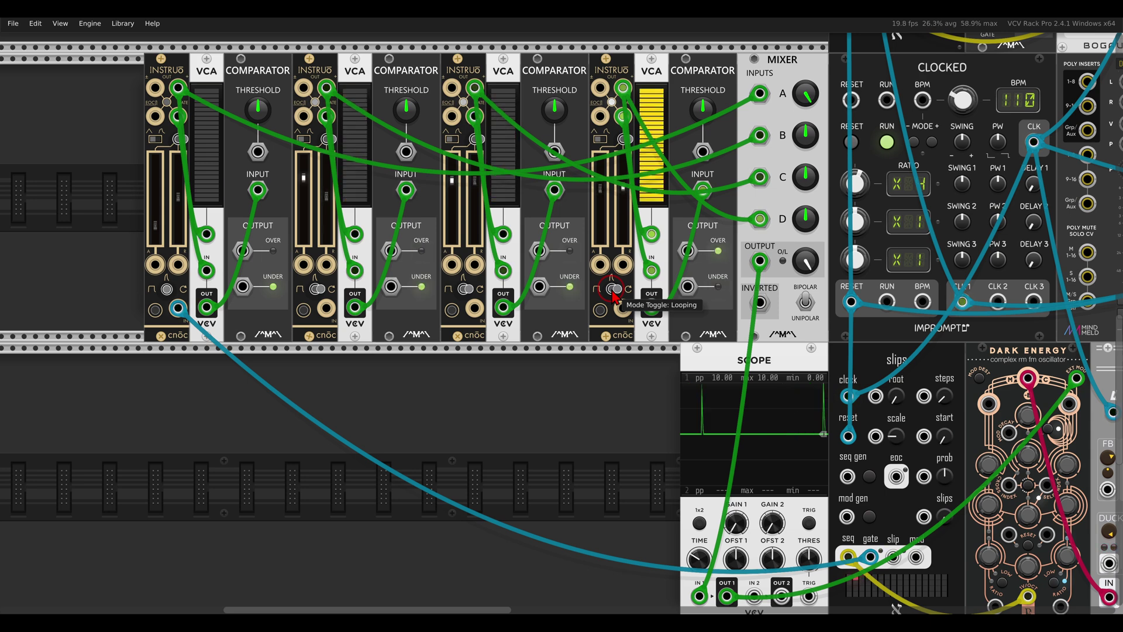
- Raise Mixer level B, lower level C well below its centre, and raise level D
scroll(688, 327, "right", 5)
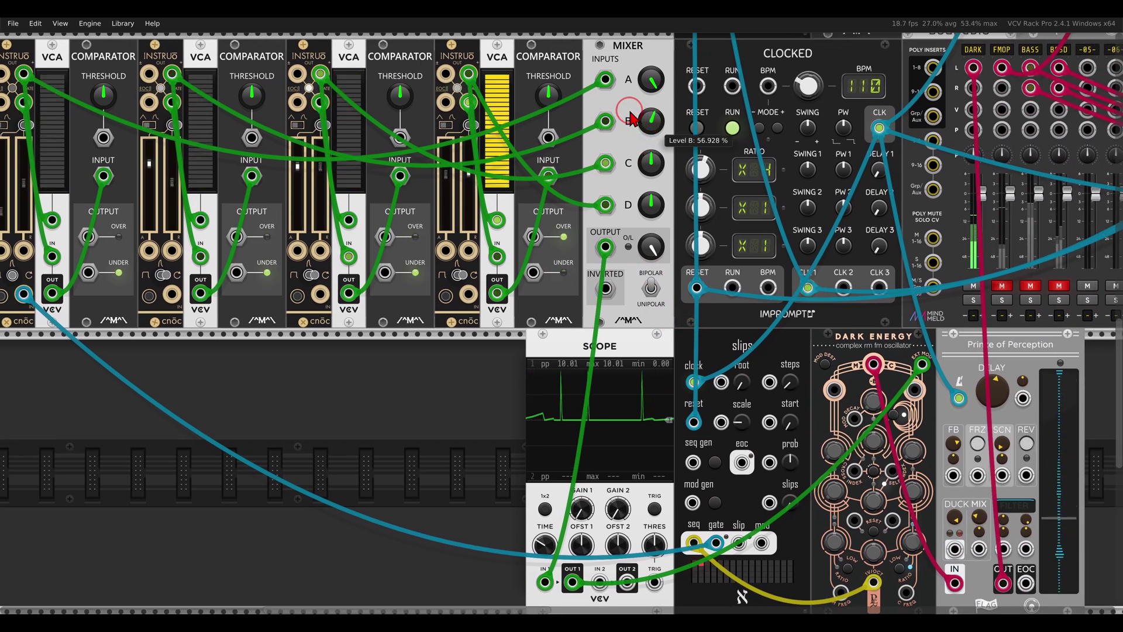
left_click_drag(631, 119, 622, 111)
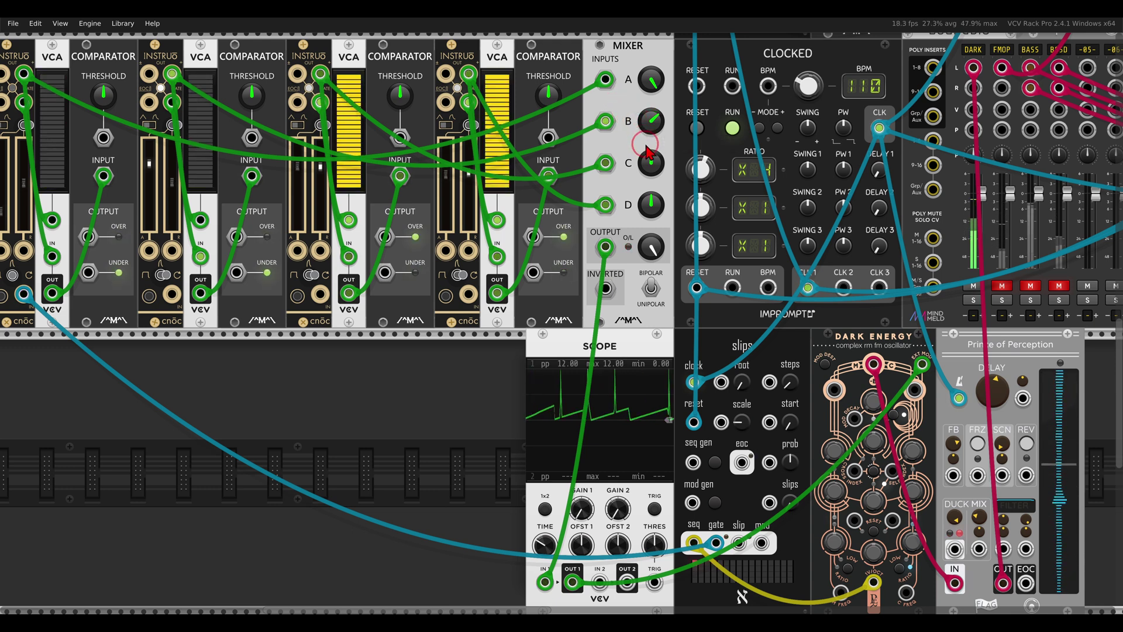
left_click_drag(647, 149, 624, 172)
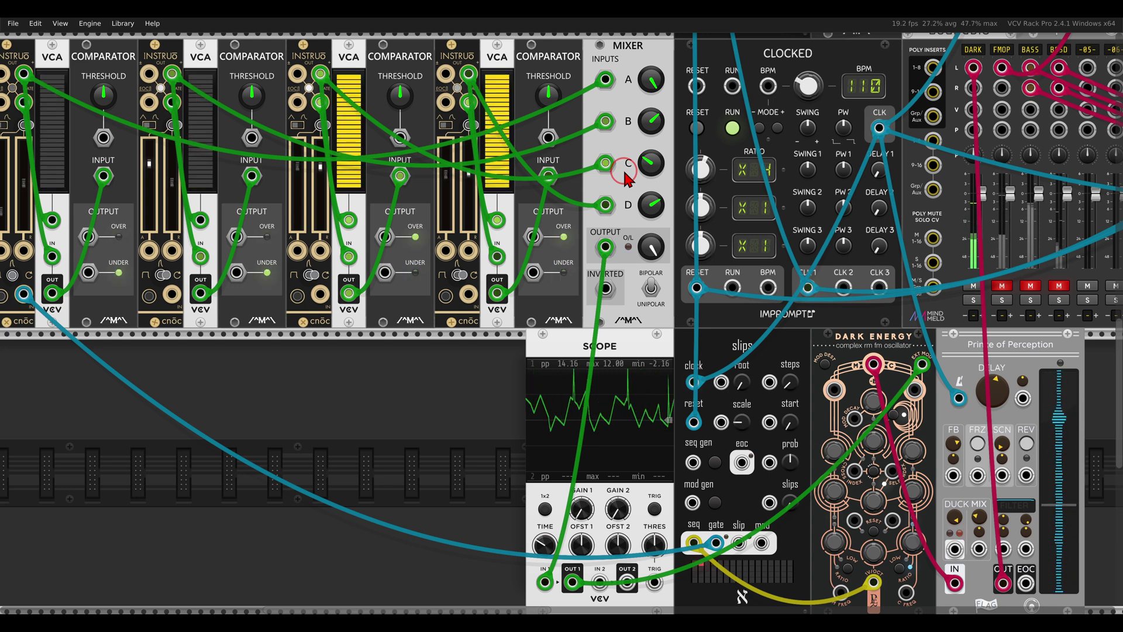
mouse_move(652, 204)
mouse_move(654, 175)
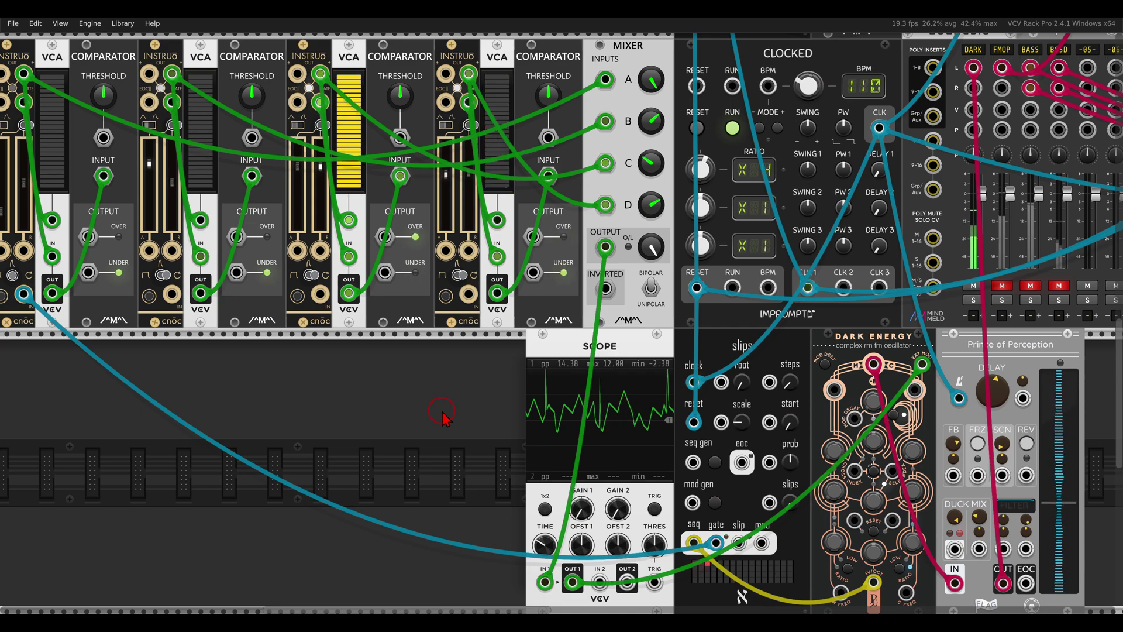
- Examine the second four-envelope group above the FM-OP voice, comparing its two triggered cnōcs with its two looping ones
scroll(515, 553, "down", 5)
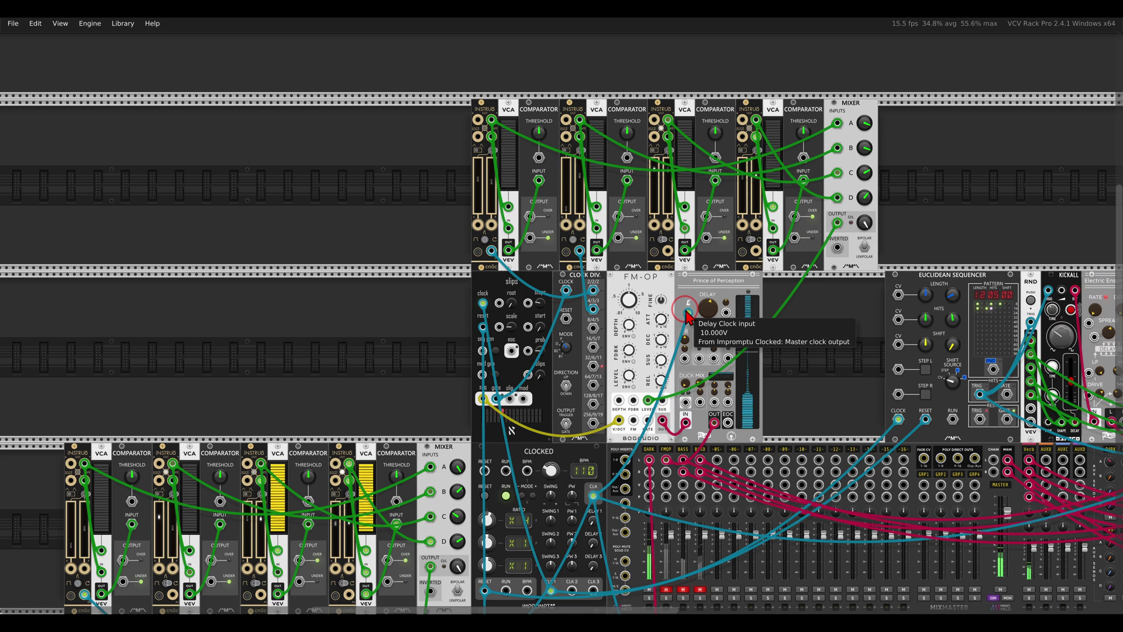
left_click_drag(915, 132, 351, 154)
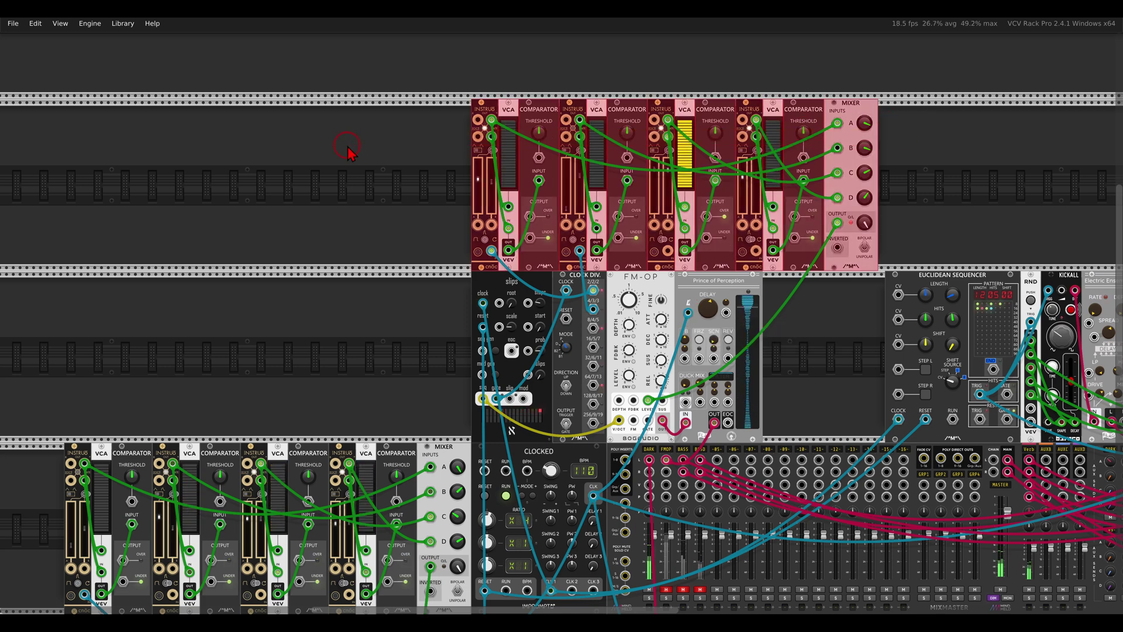
left_click(398, 213)
mouse_move(592, 248)
left_mouse_down()
mouse_move(483, 238)
mouse_move(476, 269)
mouse_move(549, 284)
mouse_move(591, 270)
mouse_move(588, 246)
left_mouse_up()
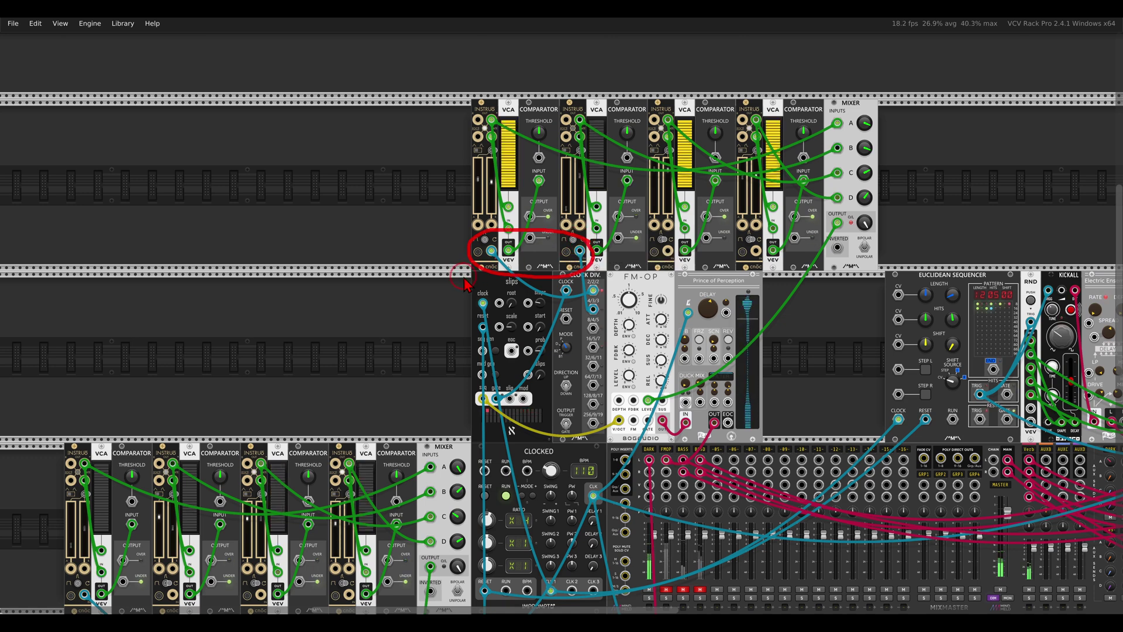
mouse_move(779, 241)
left_mouse_down()
mouse_move(725, 232)
mouse_move(685, 276)
mouse_move(766, 237)
left_mouse_up()
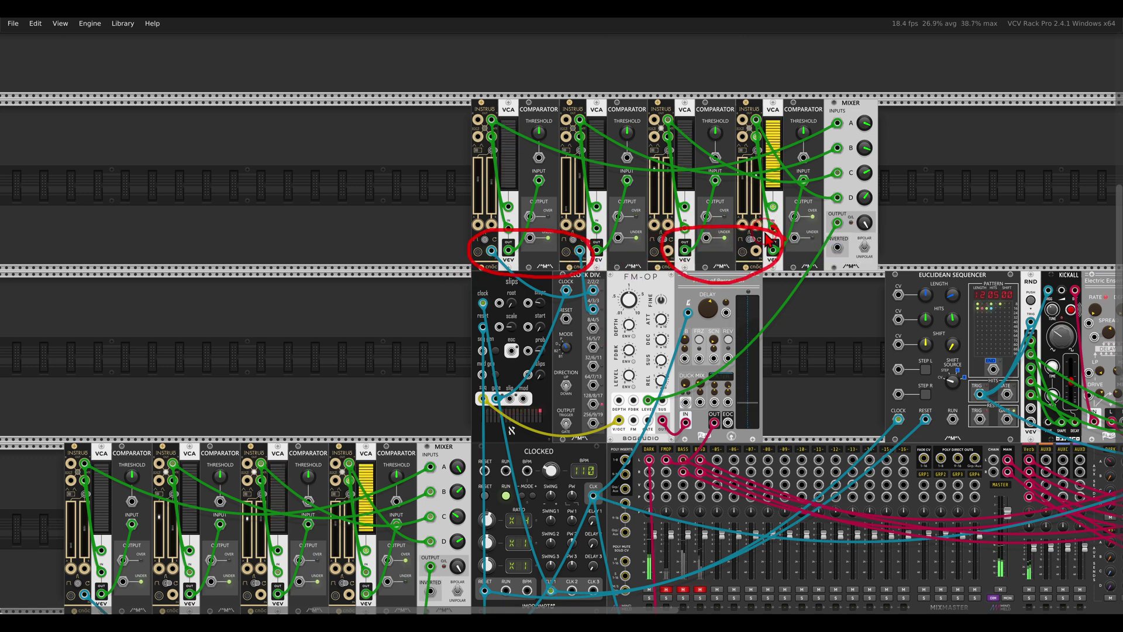
key("Escape")
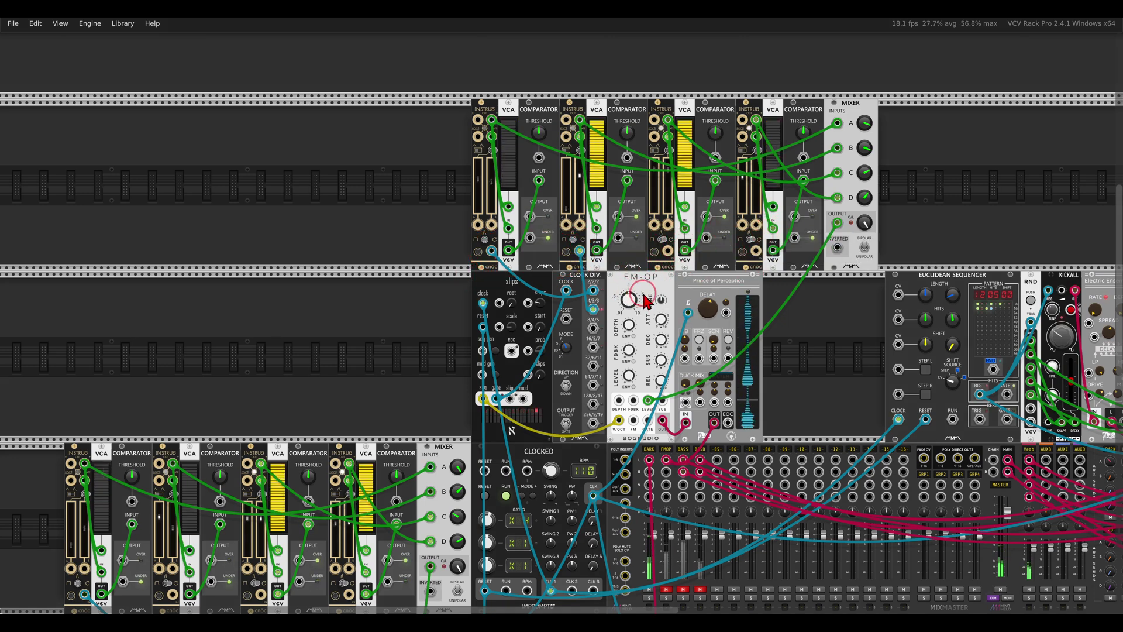
- Trace the slips gate through the clock divider's outputs to the first two cnōcs of the upper group
scroll(590, 310, "down", 1)
scroll(540, 319, "up", 3, "ctrl")
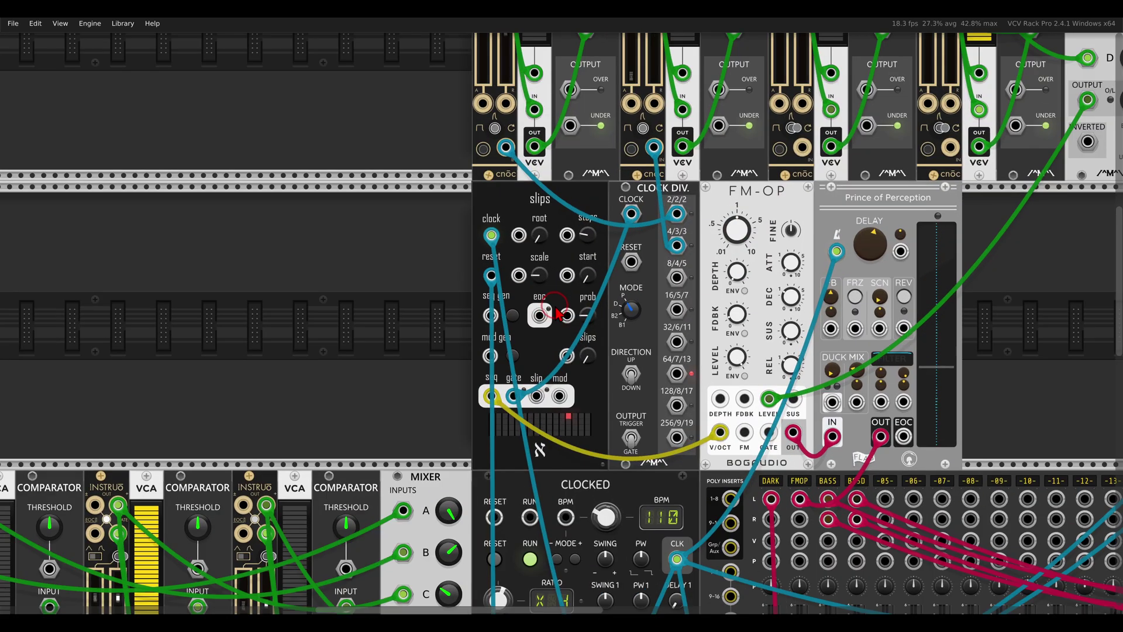
mouse_move(520, 382)
left_mouse_down()
mouse_move(488, 403)
mouse_move(538, 417)
mouse_move(531, 380)
mouse_move(603, 282)
mouse_move(592, 273)
mouse_move(615, 284)
left_mouse_up()
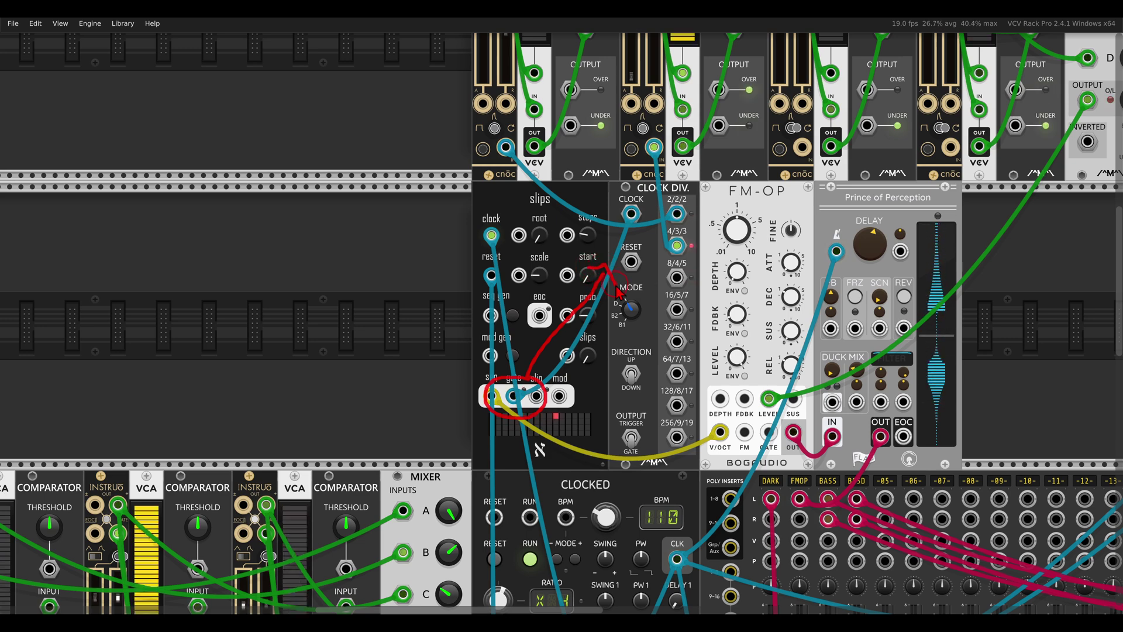
mouse_move(690, 198)
left_mouse_down()
mouse_move(650, 229)
mouse_move(683, 202)
left_mouse_up()
mouse_move(694, 242)
left_mouse_down()
mouse_move(654, 245)
mouse_move(676, 244)
mouse_move(604, 385)
left_mouse_up()
mouse_move(486, 50)
left_mouse_down()
mouse_move(445, 97)
mouse_move(479, 44)
left_mouse_up()
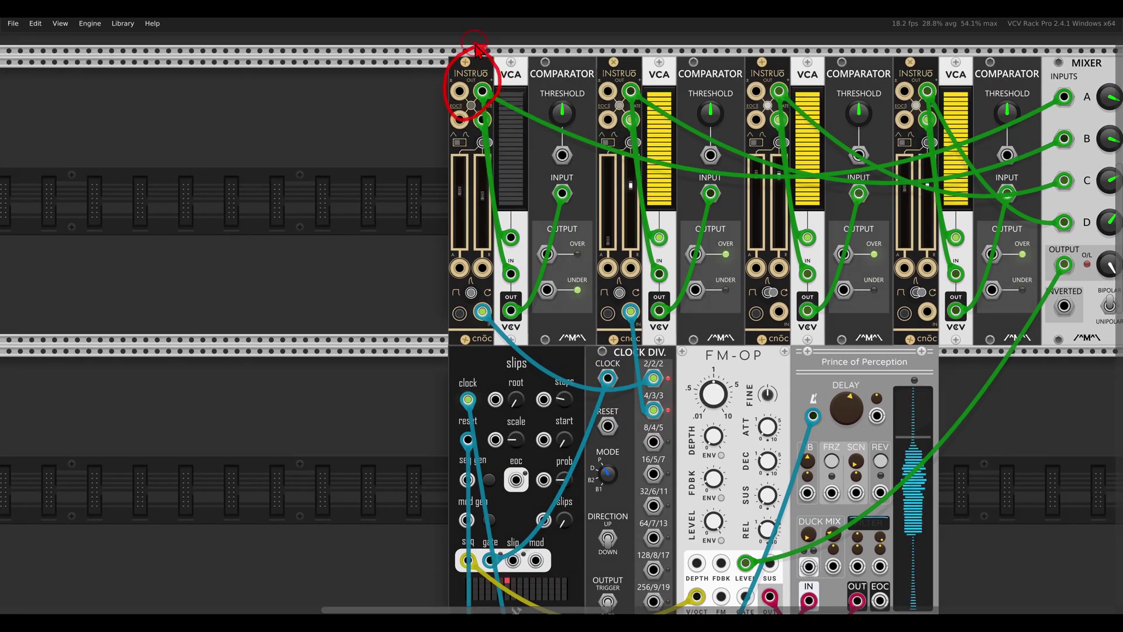
mouse_move(631, 54)
left_mouse_down()
mouse_move(593, 90)
mouse_move(632, 52)
left_mouse_up()
mouse_move(937, 49)
left_mouse_down()
mouse_move(786, 59)
mouse_move(745, 94)
mouse_move(927, 120)
mouse_move(950, 65)
mouse_move(932, 51)
left_mouse_up()
key("Escape")
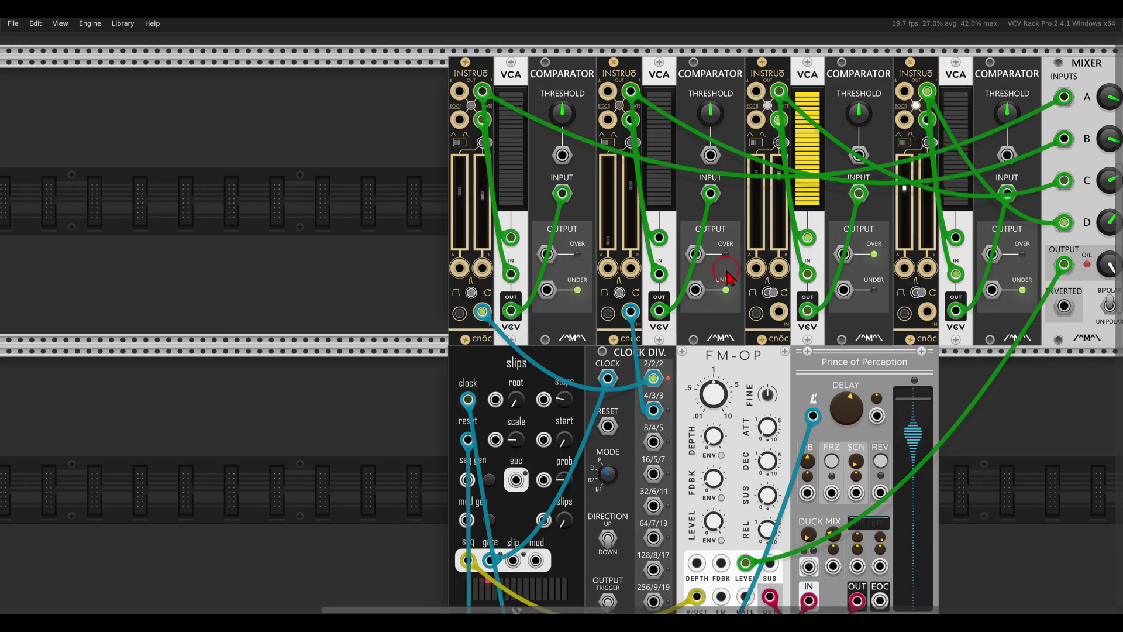
- Unmute and solo the FMOP channel on the MixMaster
scroll(717, 271, "down", 3)
left_click_drag(716, 271, 658, 155)
left_click(700, 515)
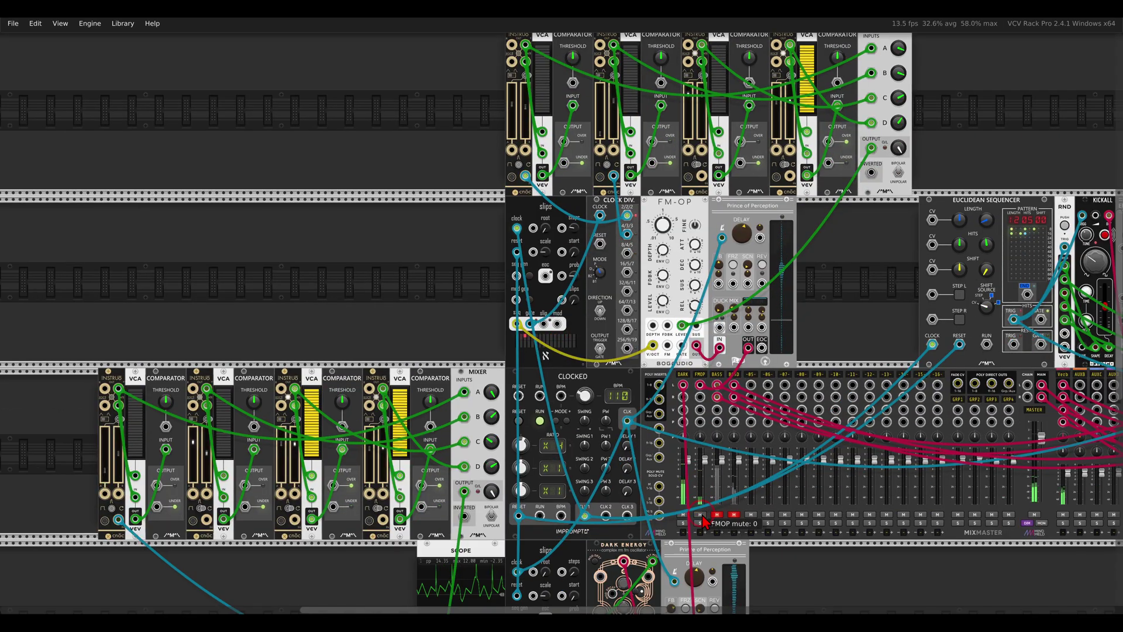
left_click(700, 522)
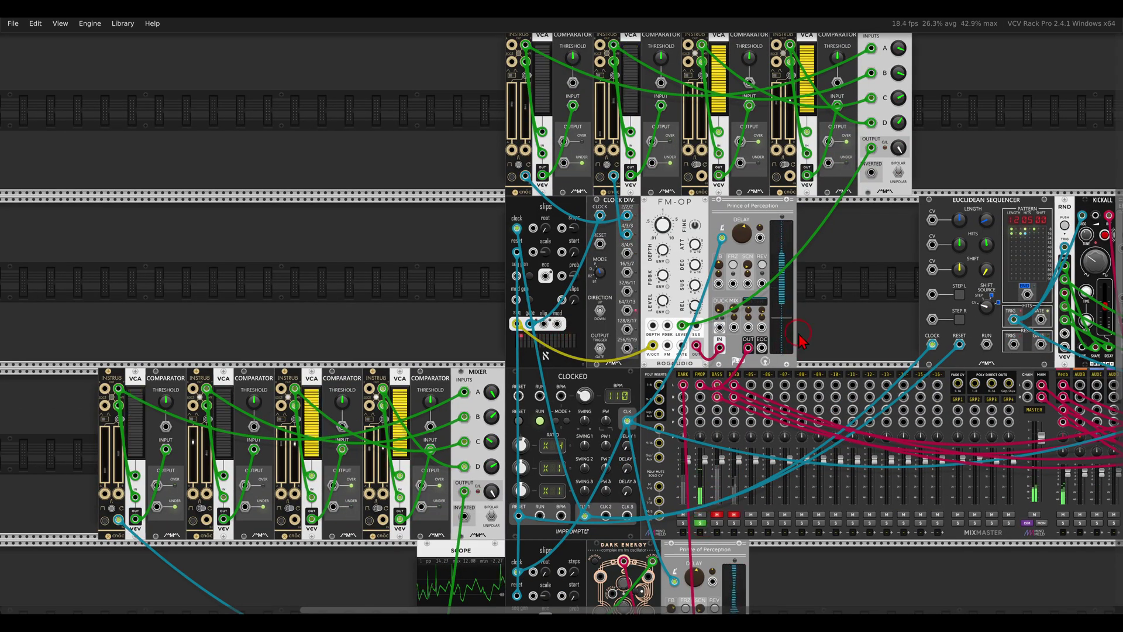
- Check the Kickall bass voice with its Euclidean sequencer and unmute the fourth MixMaster channel
scroll(816, 328, "up", 1)
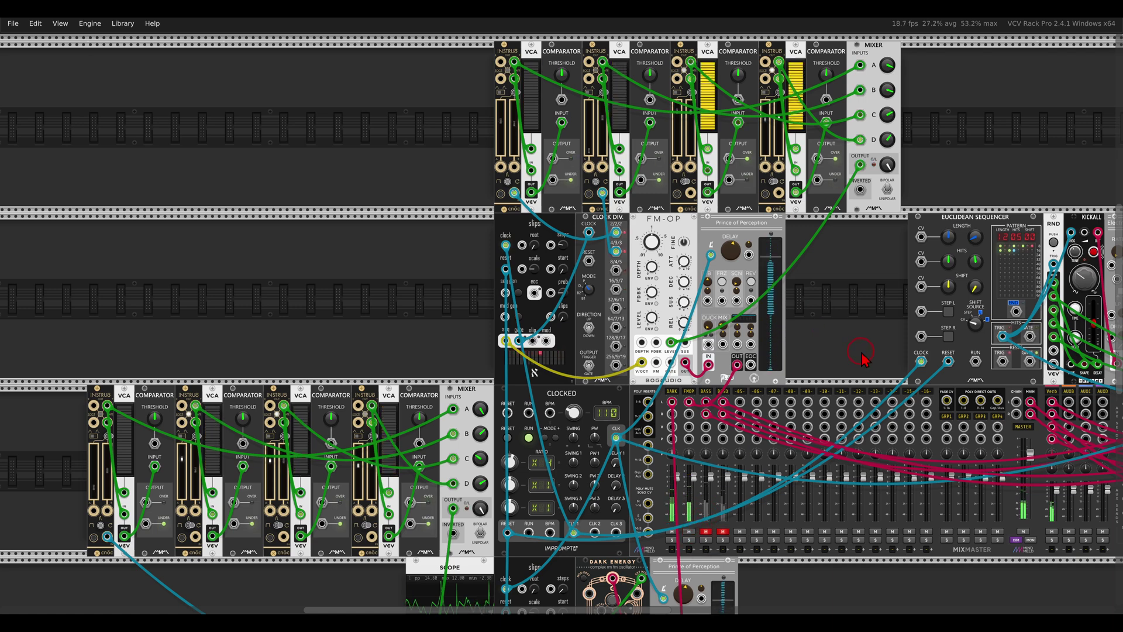
left_click_drag(863, 356, 456, 346)
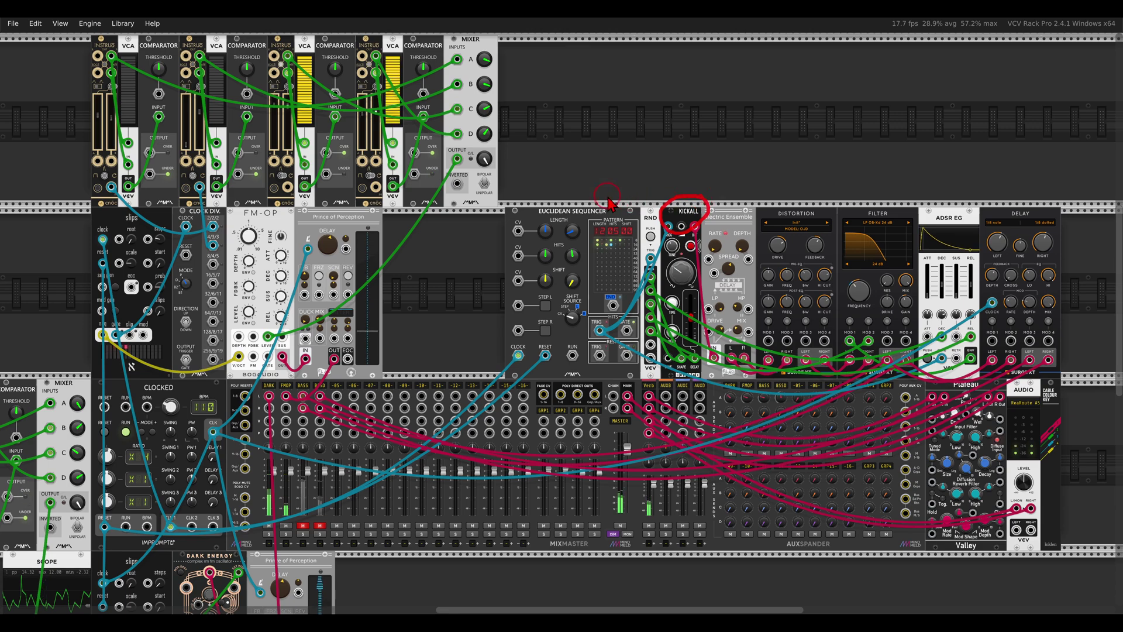
left_click_drag(552, 196, 594, 240)
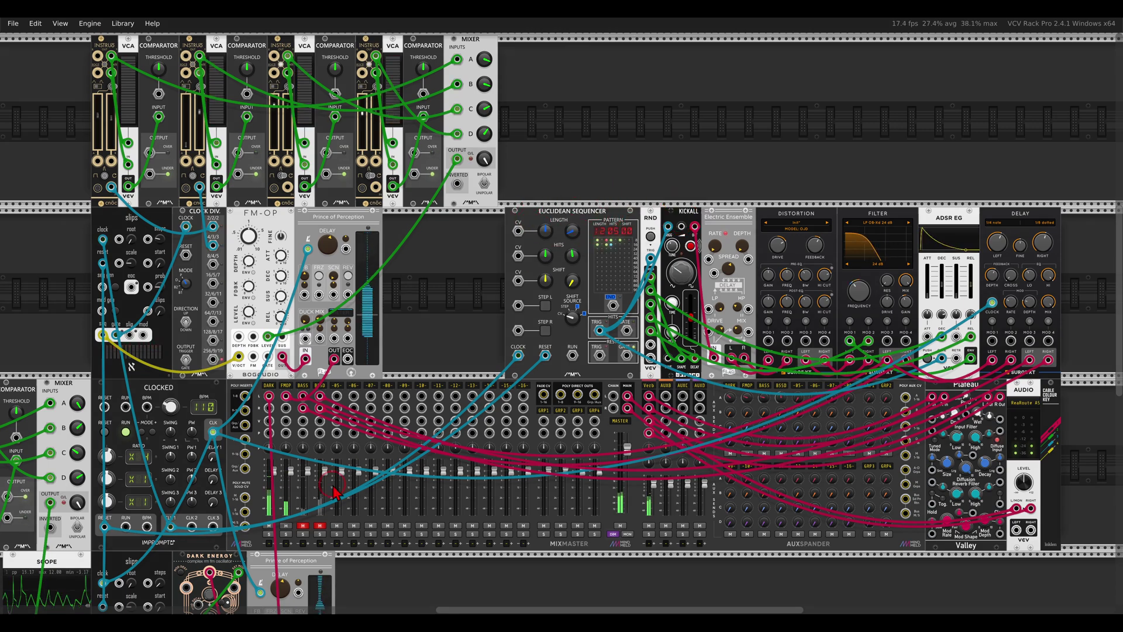
left_click(320, 526)
- Examine the drum patch, tracing the comparators' under outputs to the Trummor, Kickall and FM-OP voices they trigger
scroll(471, 379, "down", 2)
left_click_drag(491, 373, 625, 311)
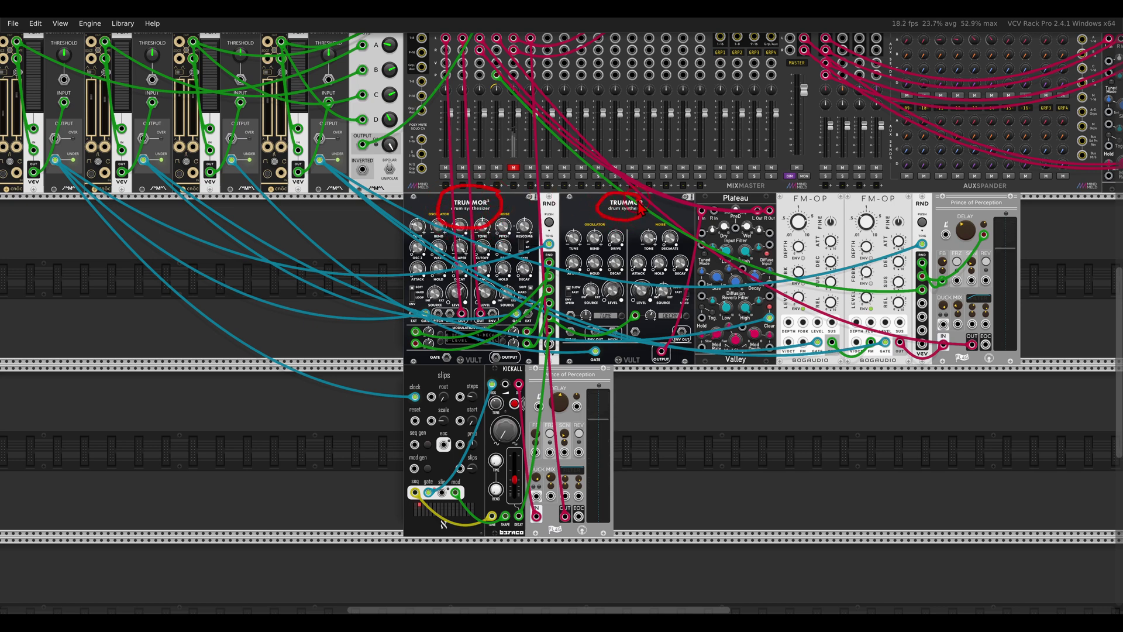
left_click_drag(904, 194, 784, 244)
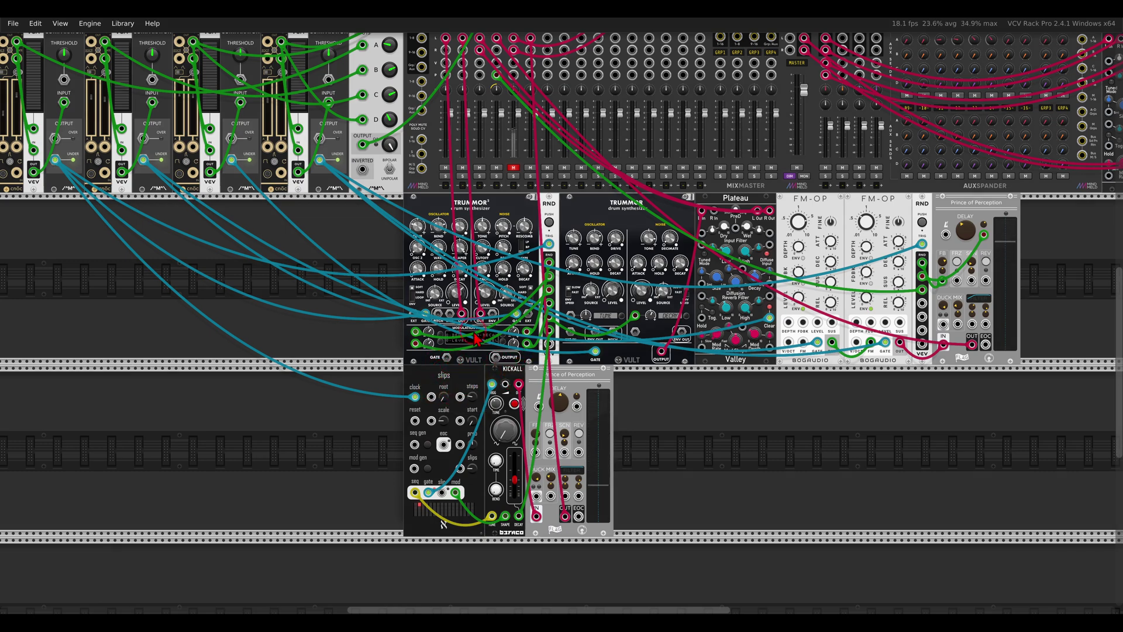
scroll(475, 339, "up", 5)
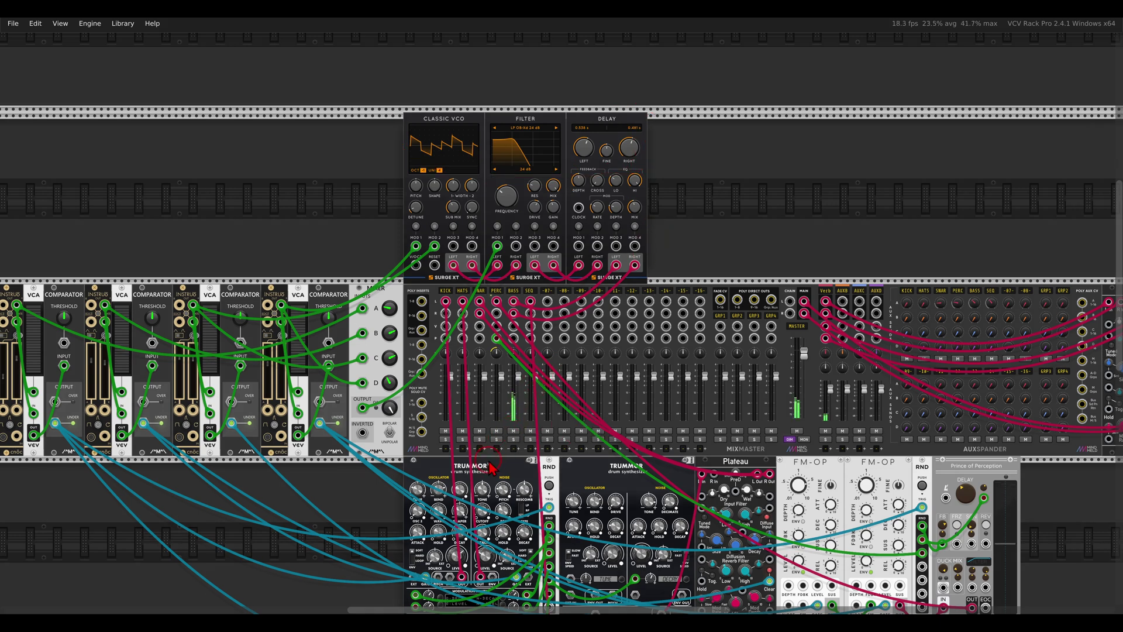
left_click_drag(491, 468, 699, 280)
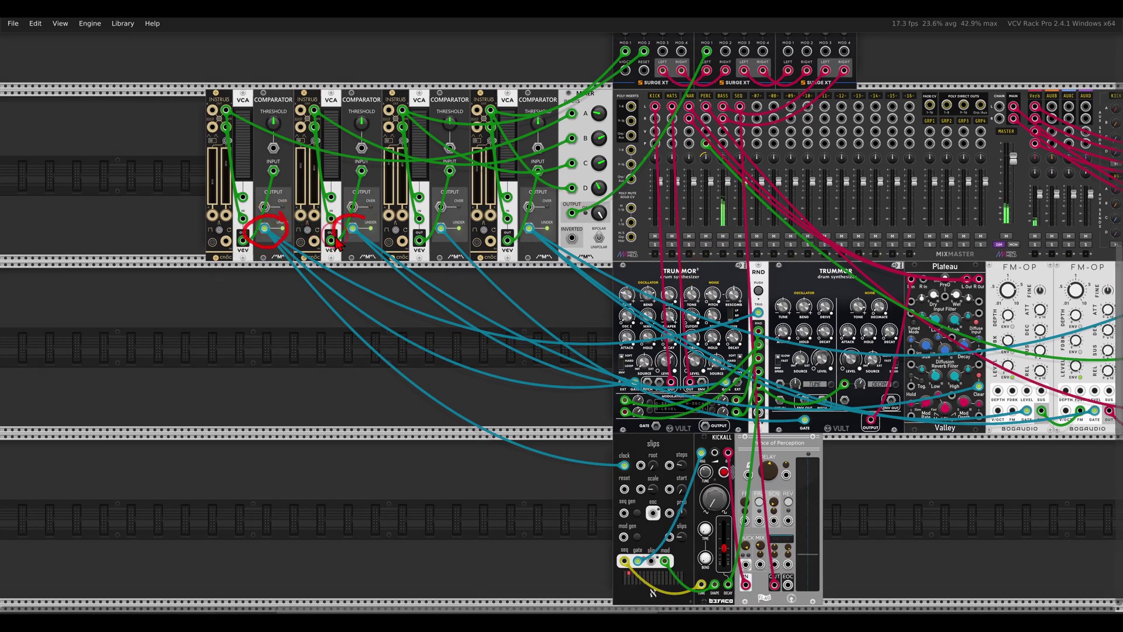
left_click_drag(338, 242, 371, 225)
left_click_drag(449, 206, 439, 224)
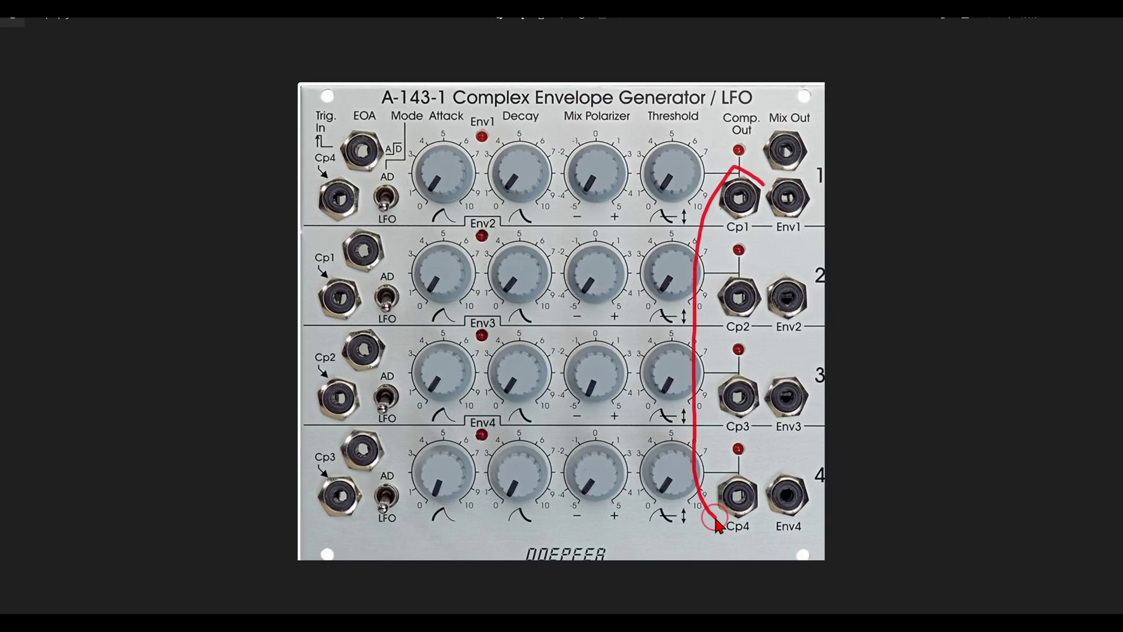
- Clear the marks on the A-143-1 picture, return to VCV Rack and set all four cnōcs to looping mode
key("Escape")
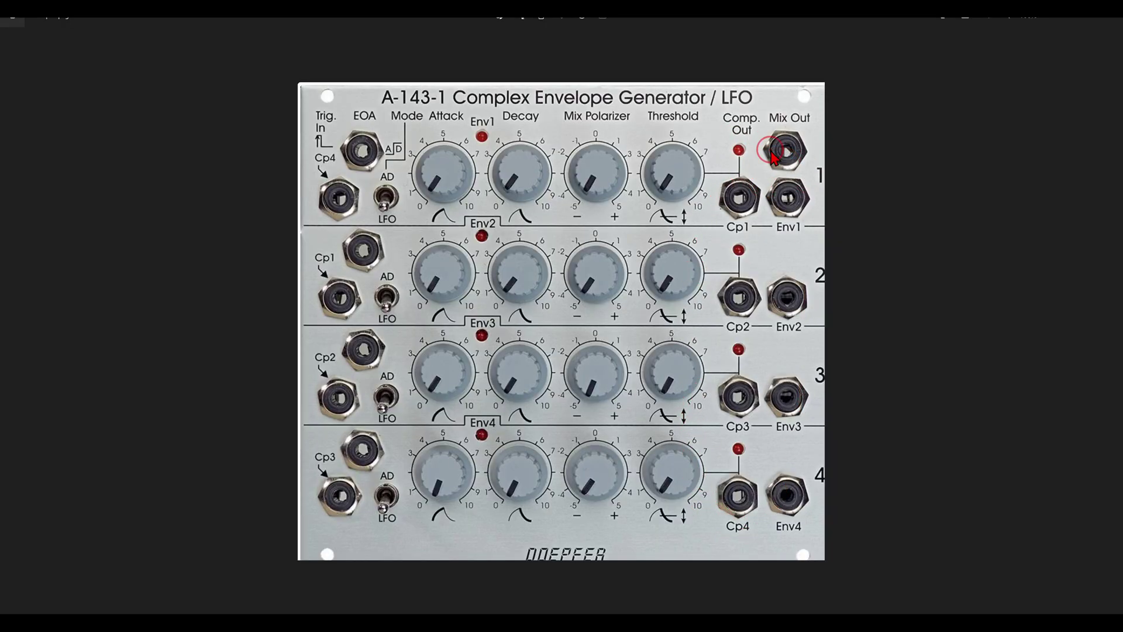
key("alt+Tab")
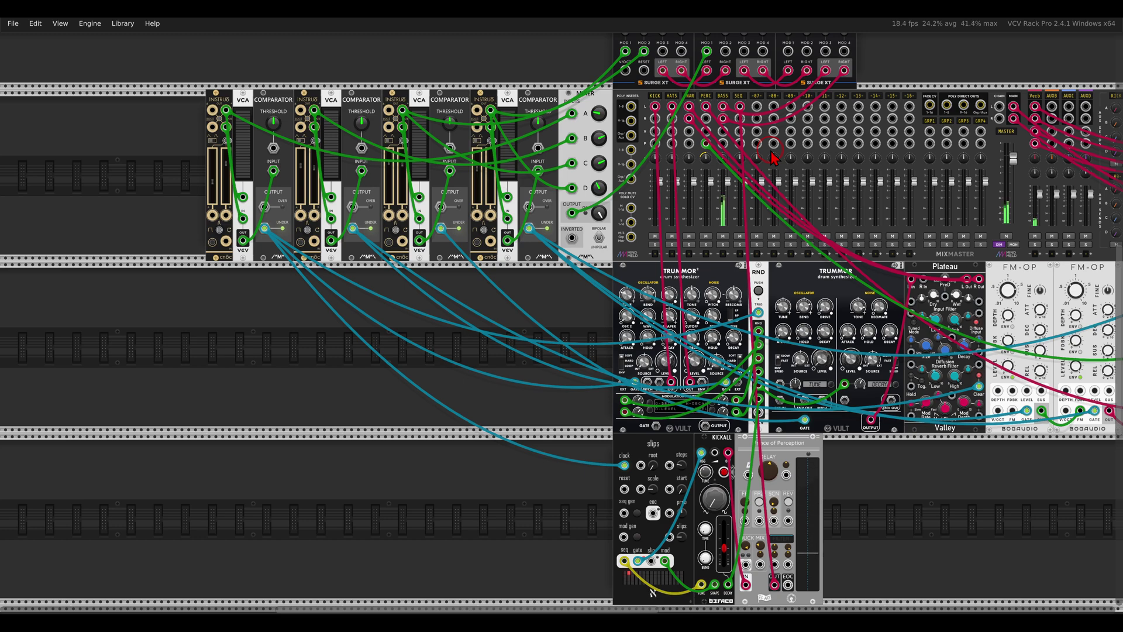
left_click_drag(454, 273, 670, 320)
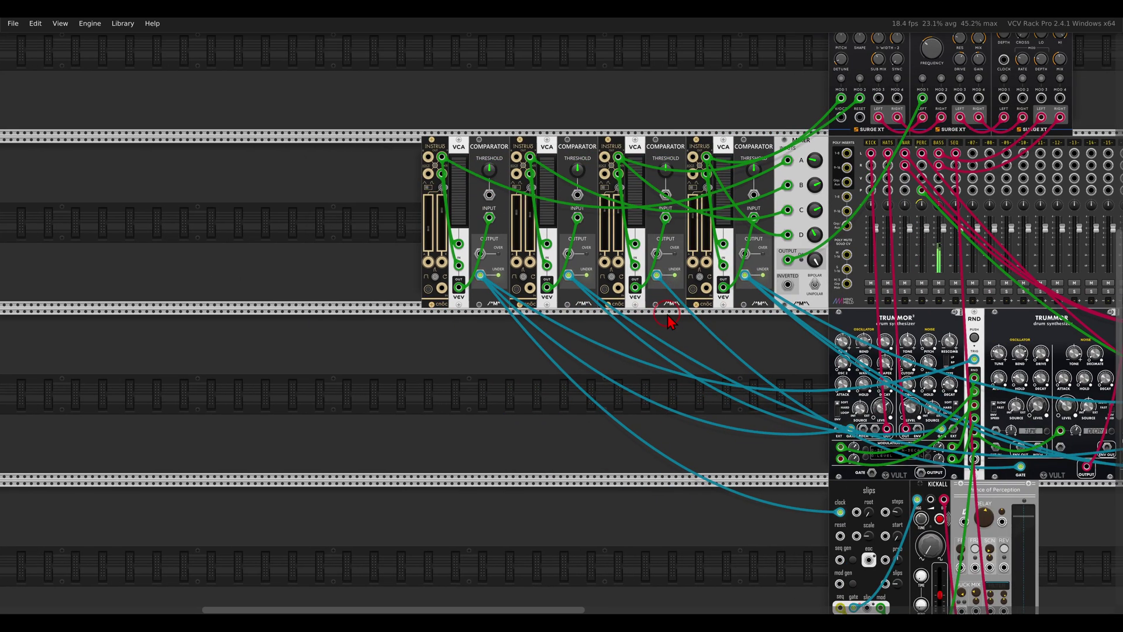
scroll(610, 260, "up", 5)
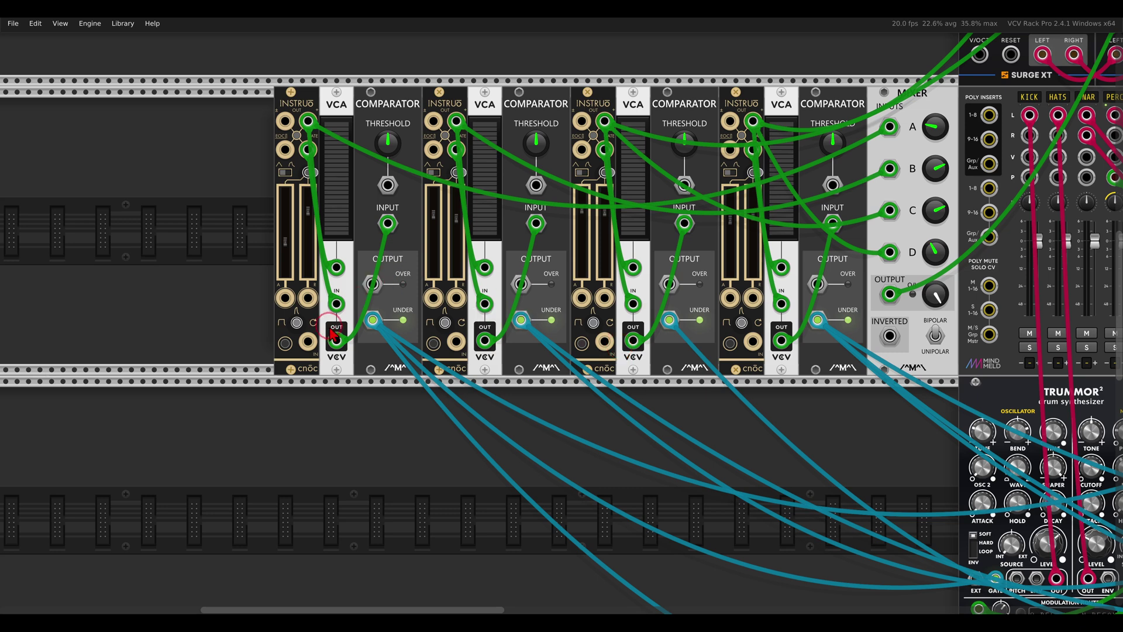
left_click(299, 331)
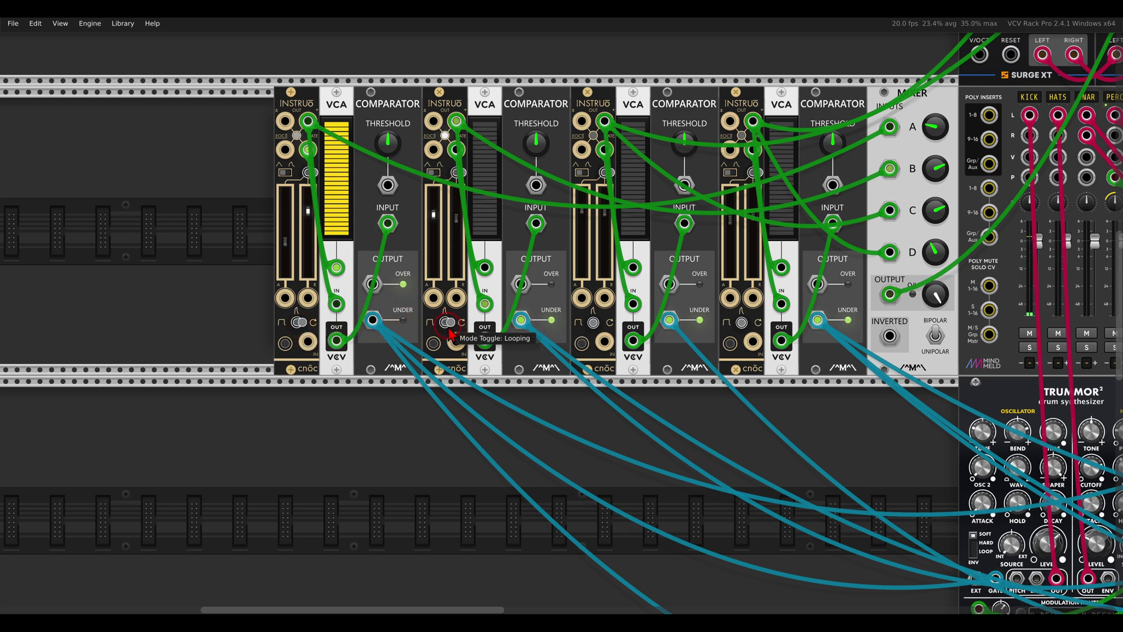
left_click(581, 326)
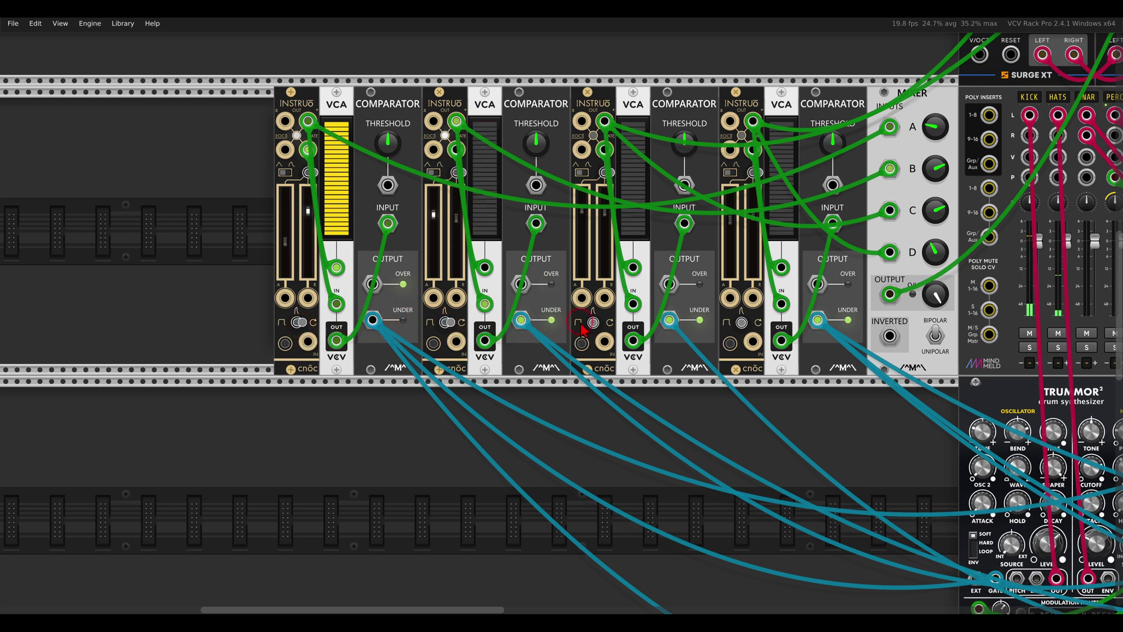
left_click(596, 323)
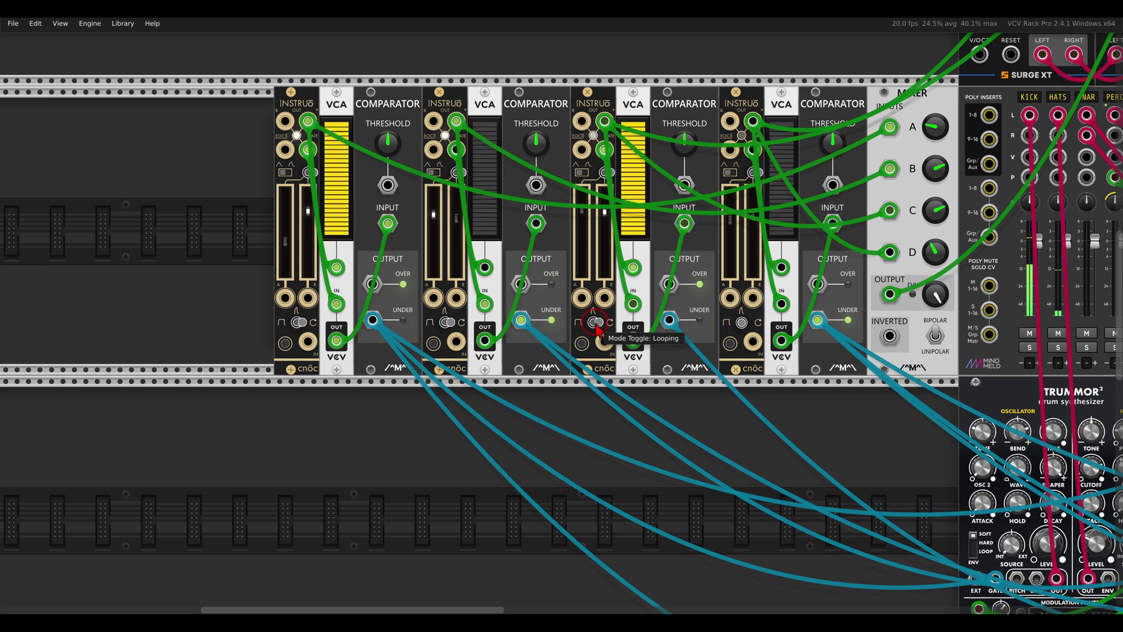
left_click(744, 324)
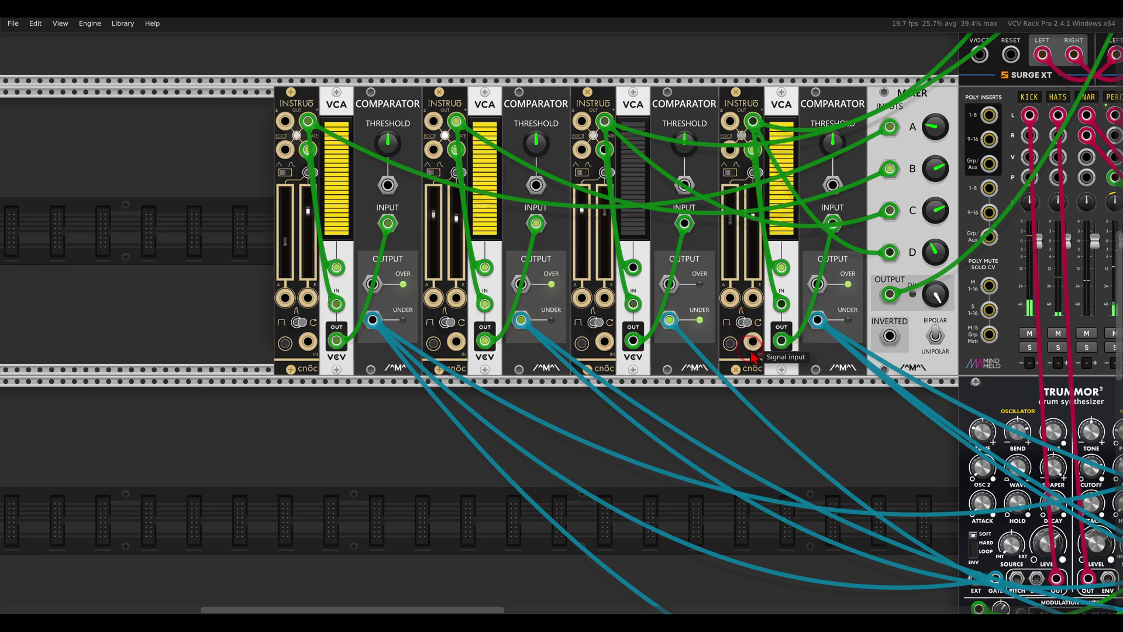
- Examine the patch from the looping cnōcs and mixer to the Surge XT voice, MixMaster channels and drum modules
scroll(752, 354, "down", 5)
scroll(585, 409, "up", 4)
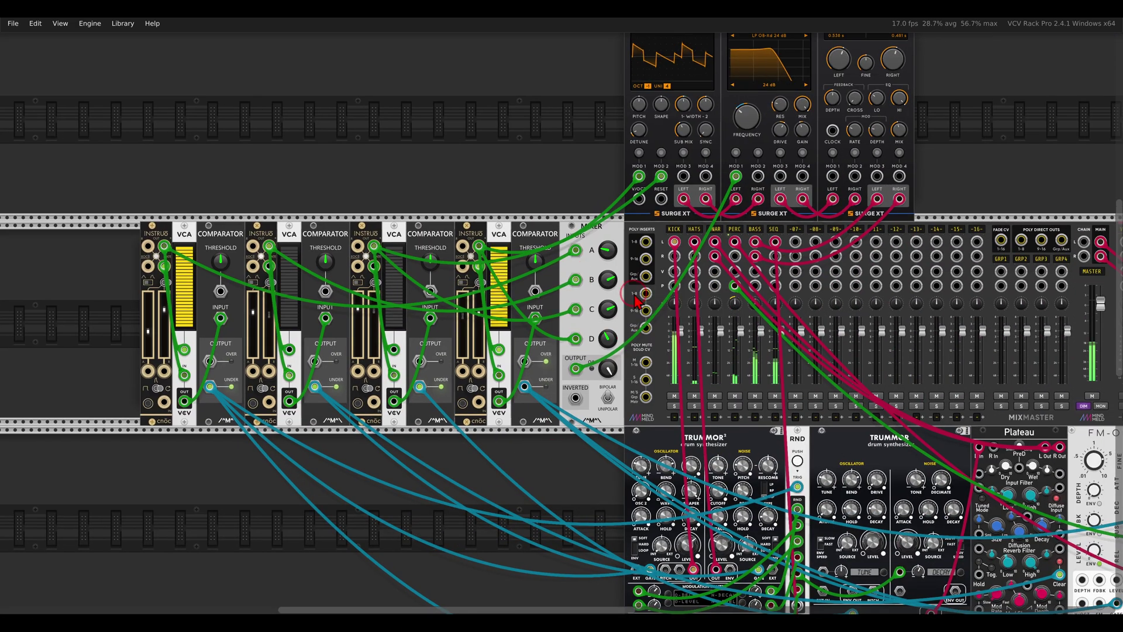
left_click_drag(622, 336, 599, 378)
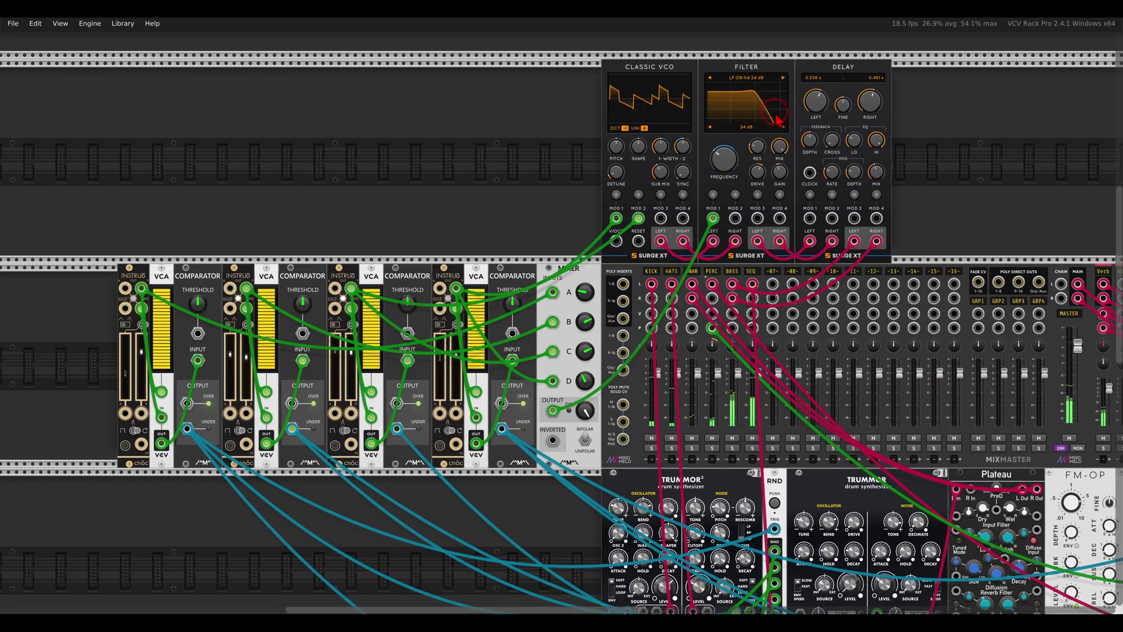
scroll(577, 193, "down", 2)
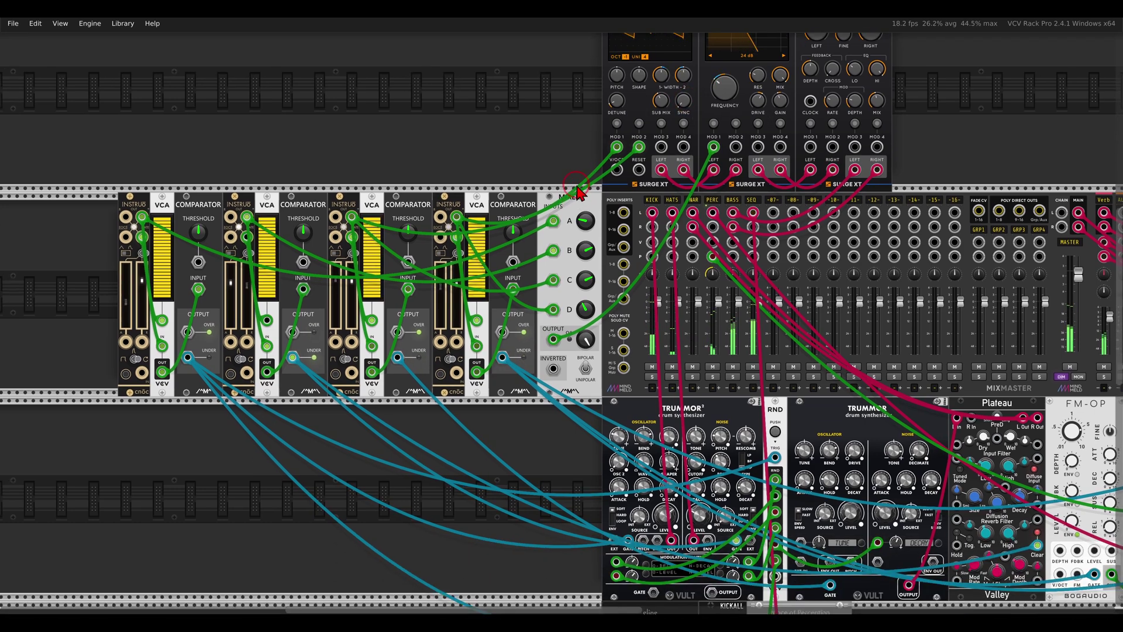
left_click_drag(577, 187, 580, 168)
left_click_drag(543, 390, 768, 403)
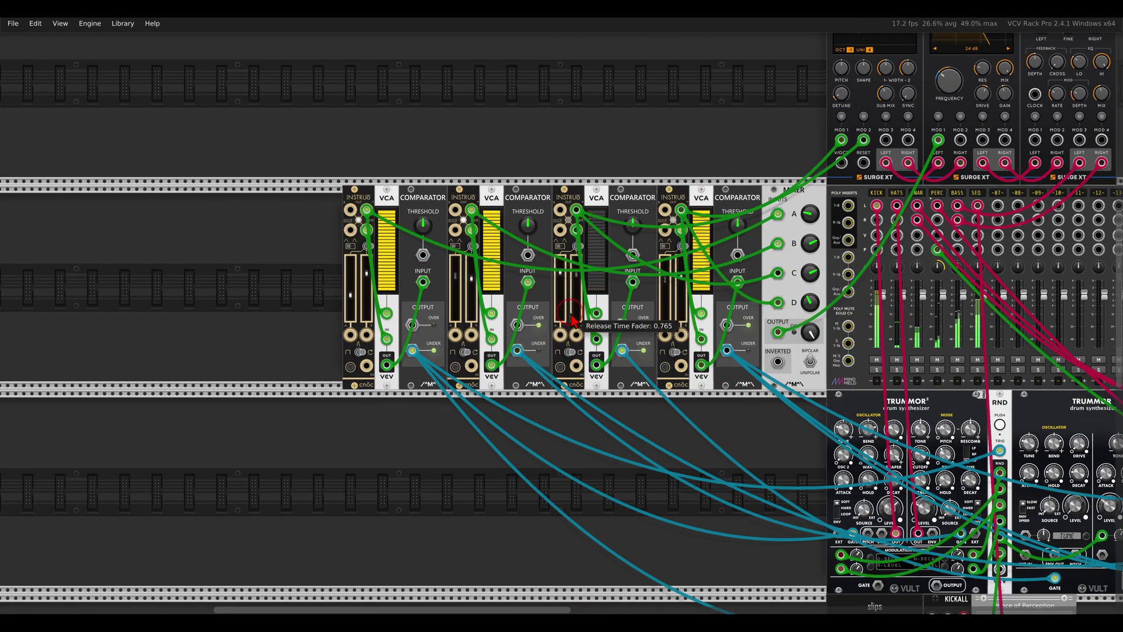
- Patch each comparator's under output to the next cnōc's signal input, with the fourth comparator feeding the first cnōc
scroll(572, 318, "up", 3)
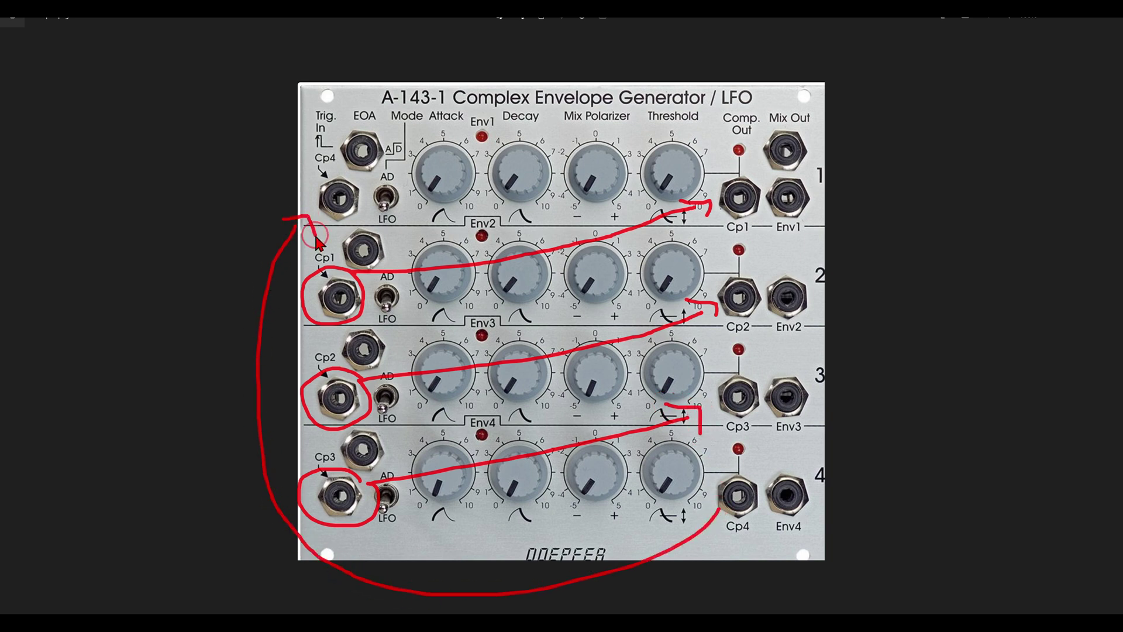
key("Escape")
key("alt+Tab")
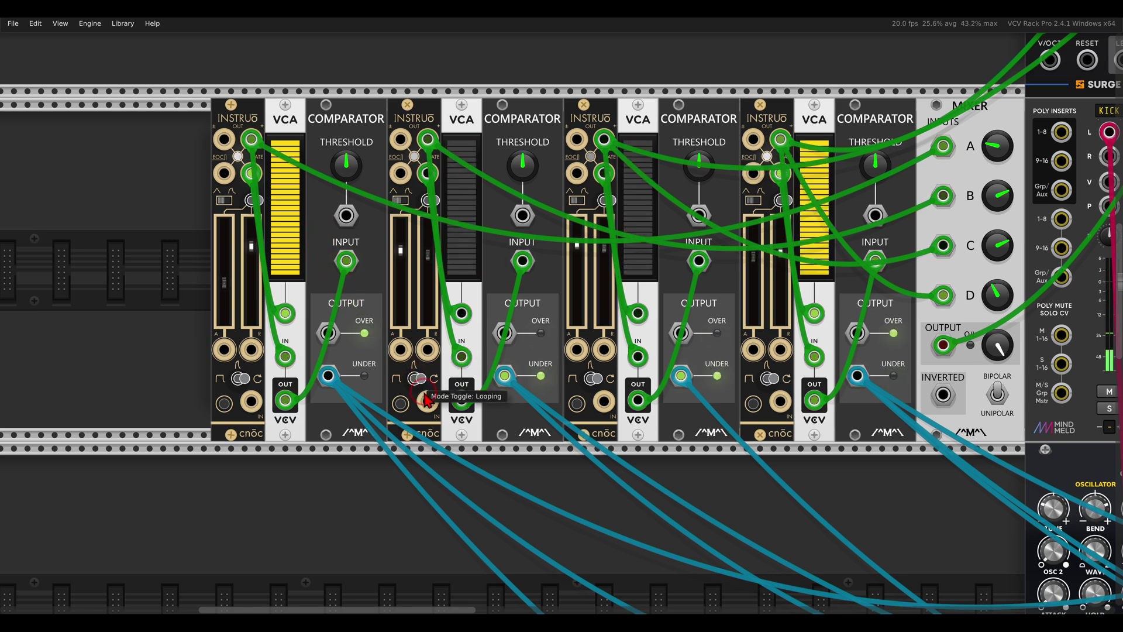
left_click_drag(426, 402, 328, 376)
left_click_drag(504, 375, 604, 401)
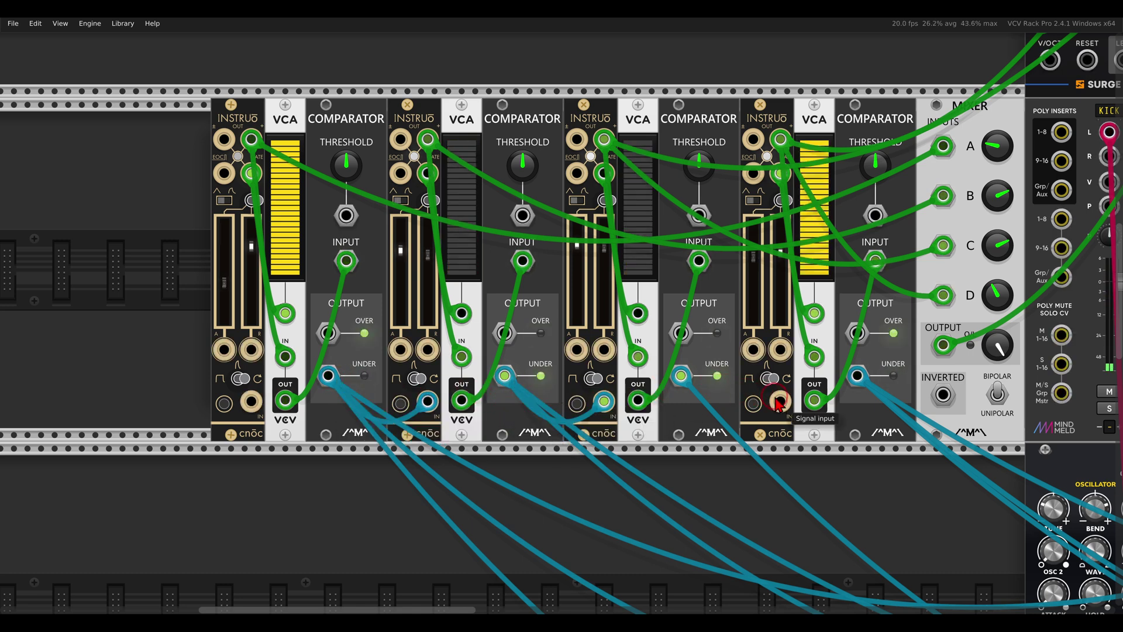
left_click_drag(778, 404, 695, 407)
left_click_drag(251, 401, 857, 375)
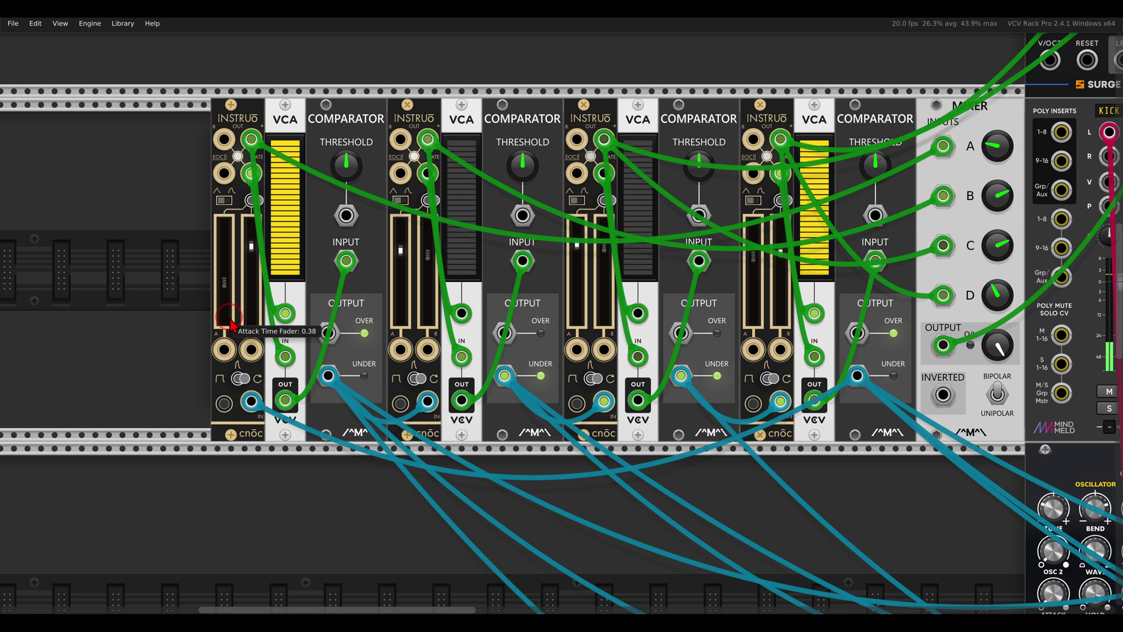
- Raise the first cnōc's attack fader, lower its release slightly and lower the second cnōc's attack fader
left_click_drag(252, 253, 229, 272)
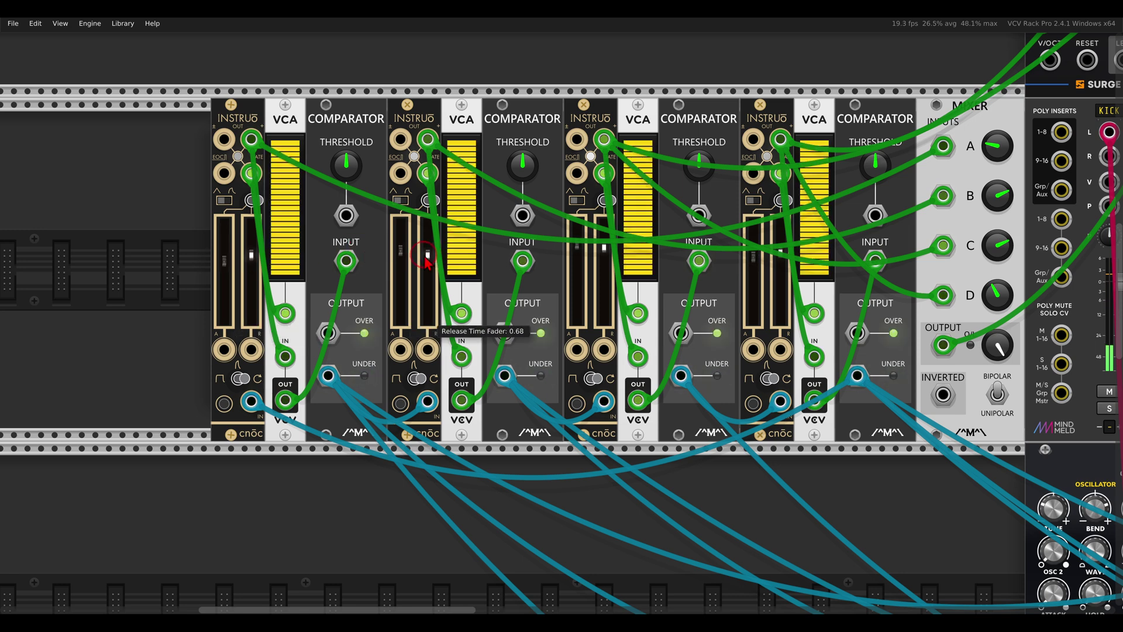
left_click_drag(402, 255, 404, 283)
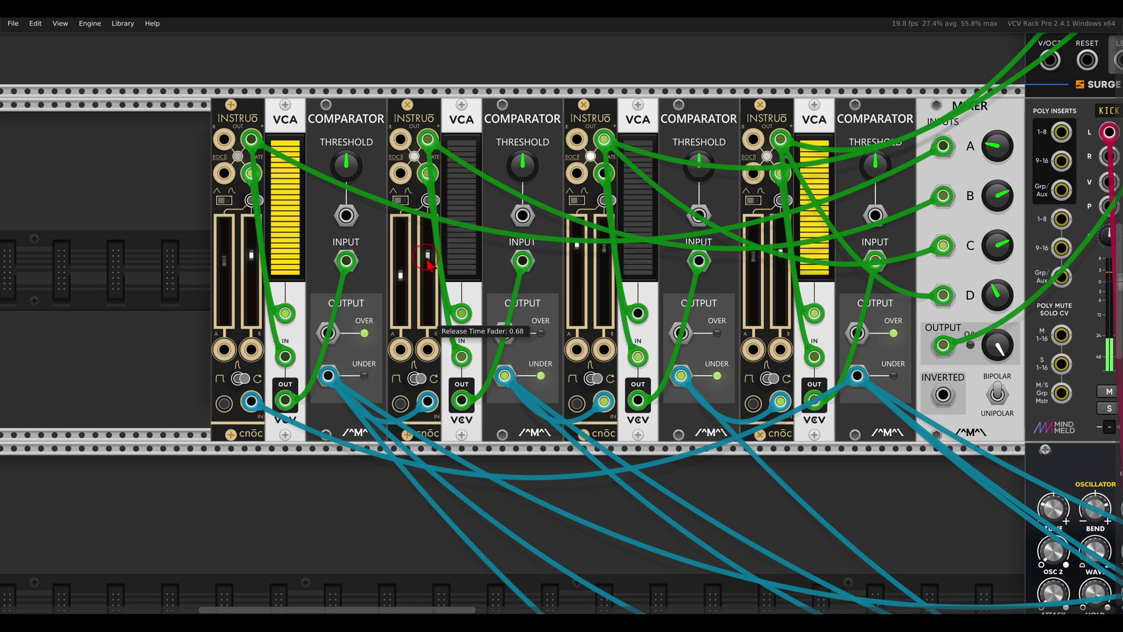
left_click_drag(226, 271, 226, 265)
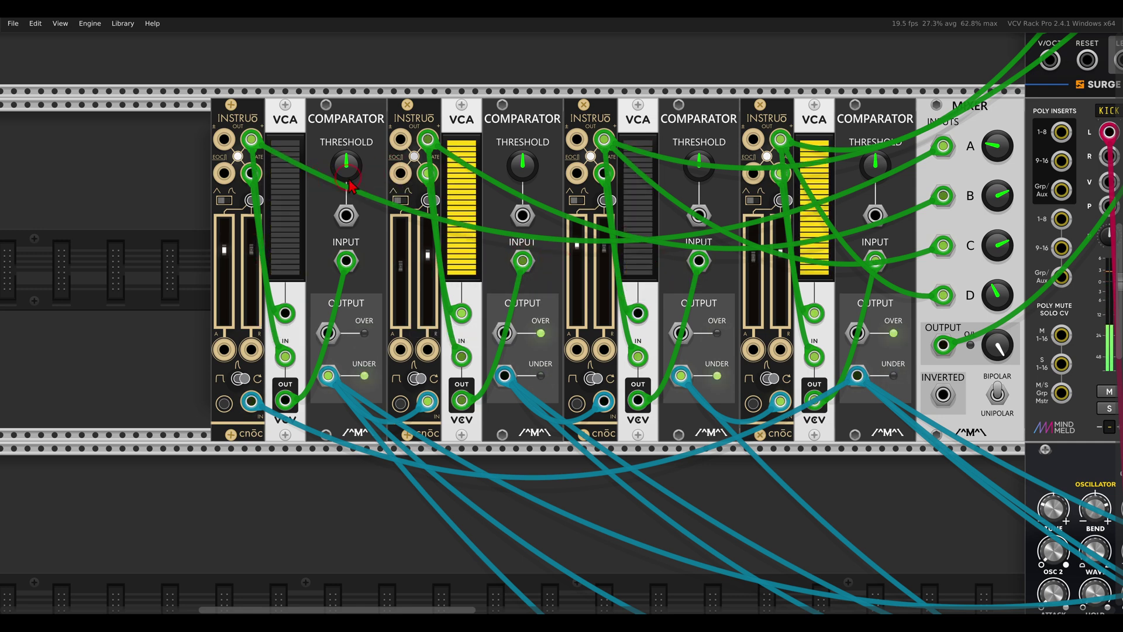
- Turn up the thresholds of the second and fourth comparators
left_click_drag(513, 170, 464, 105)
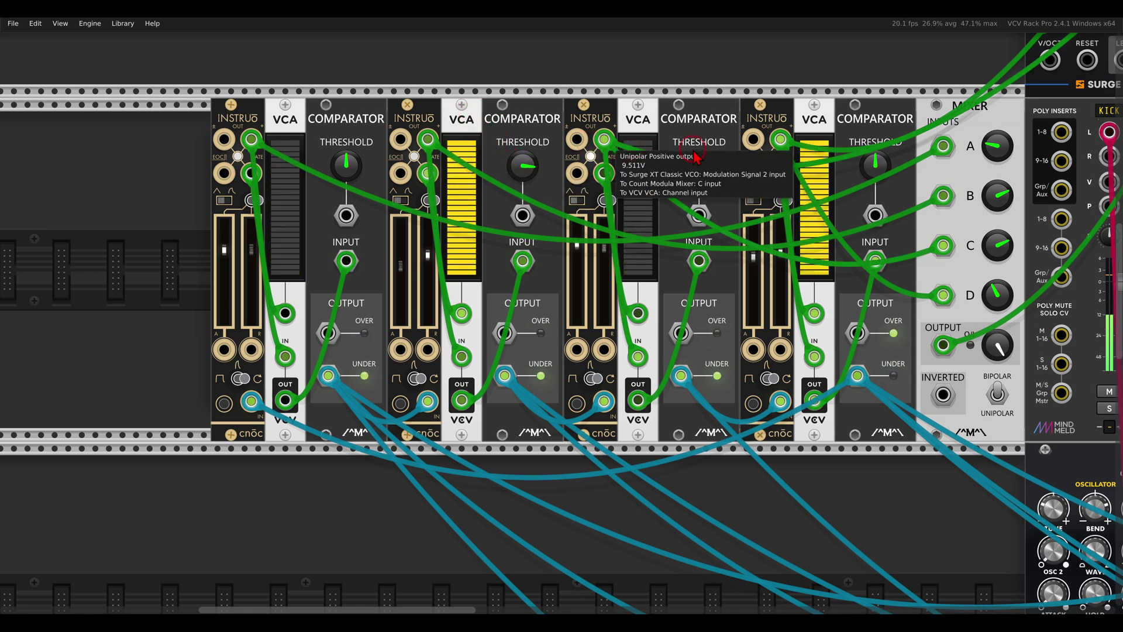
left_click(872, 168)
left_click_drag(872, 169, 820, 106)
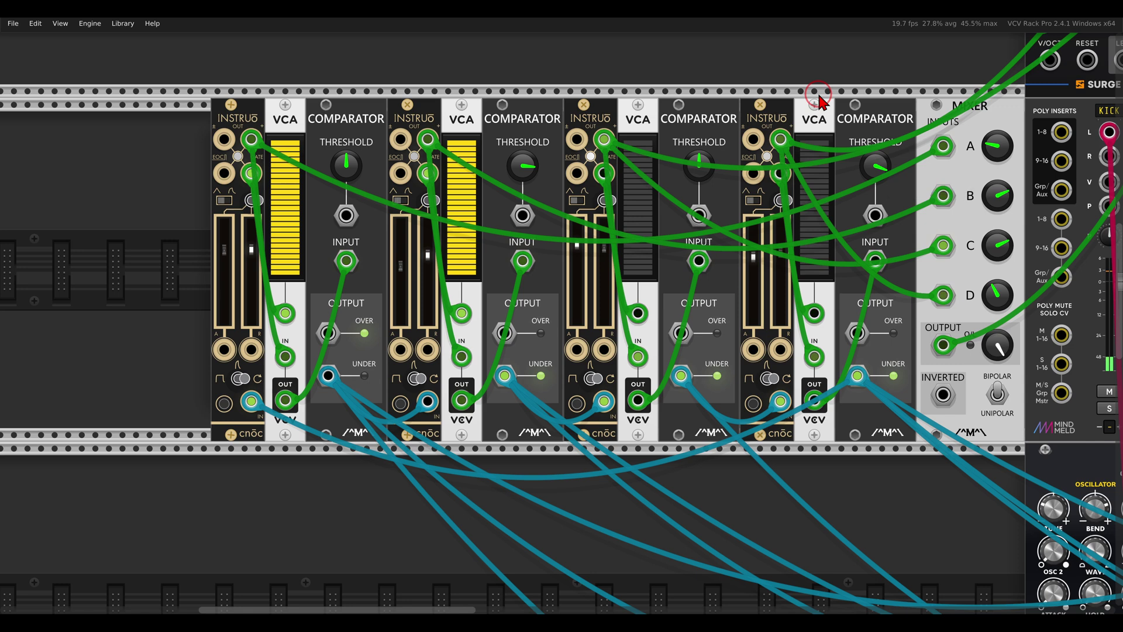
- Adjust the fourth cnōc's attack and release faders and raise the second cnōc's attack fader to vary the cycle timing
left_click(774, 239)
left_click_drag(777, 245, 773, 311)
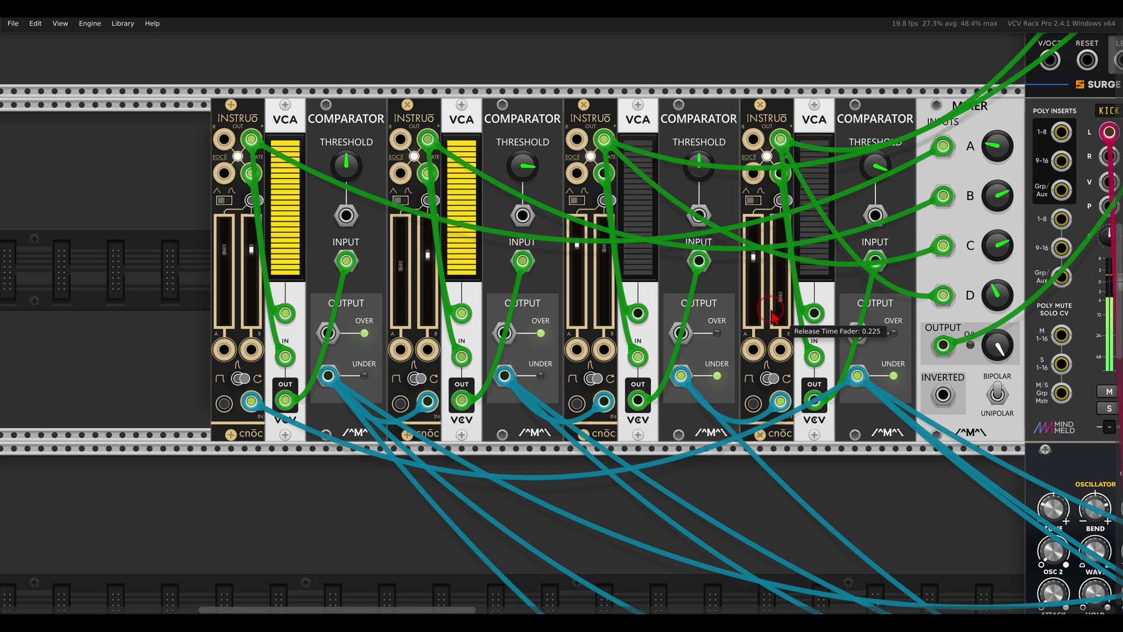
left_click_drag(754, 254, 752, 241)
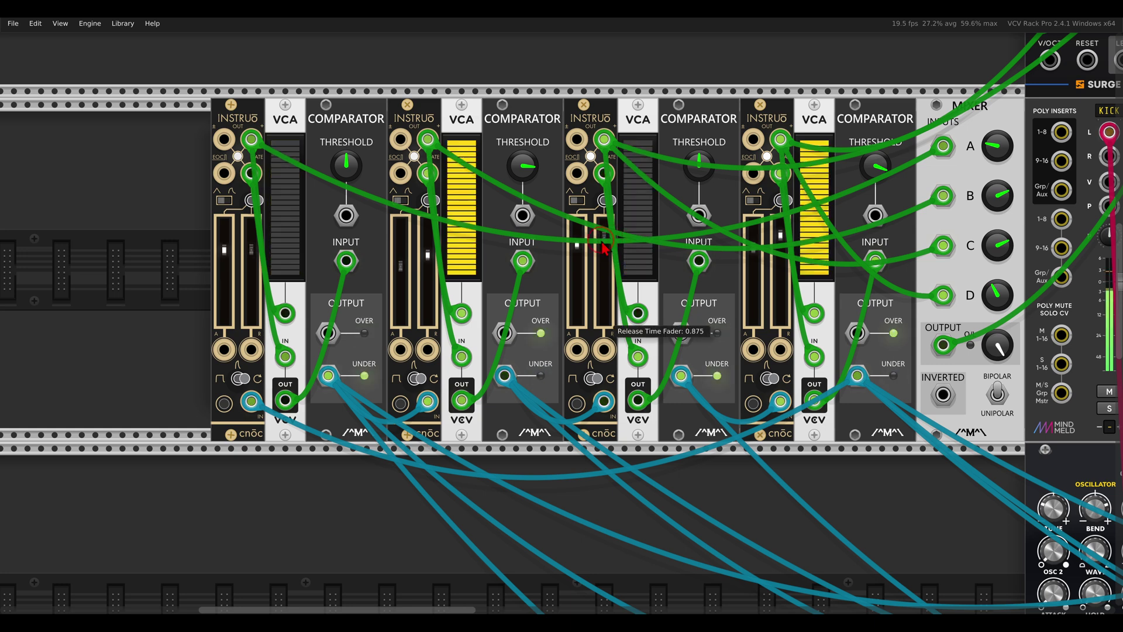
left_click_drag(395, 268, 404, 258)
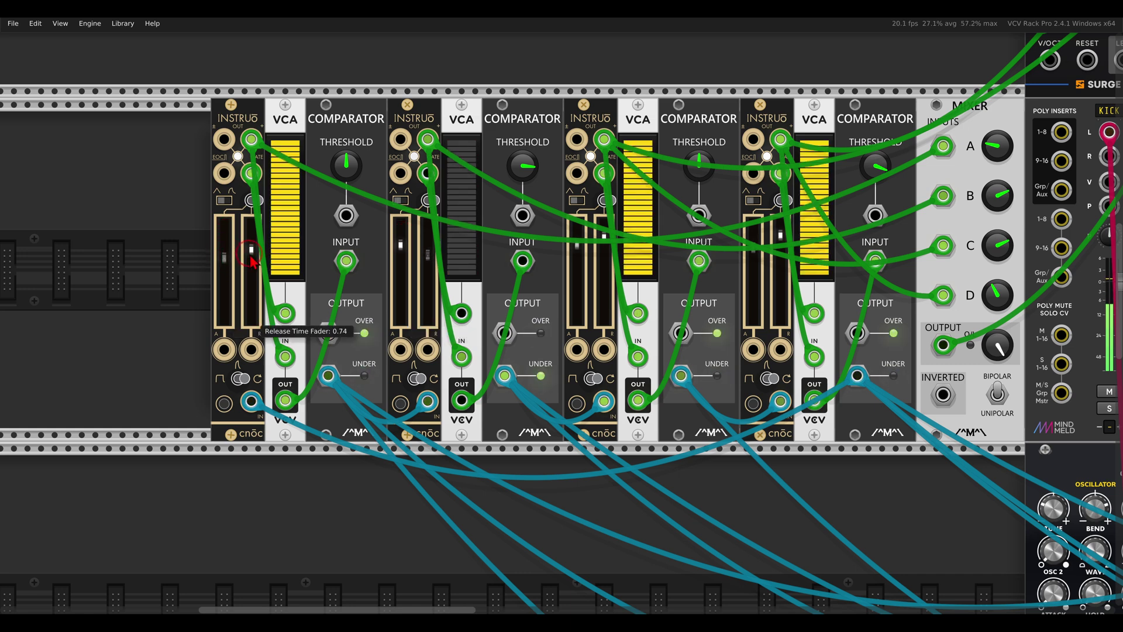
mouse_move(227, 263)
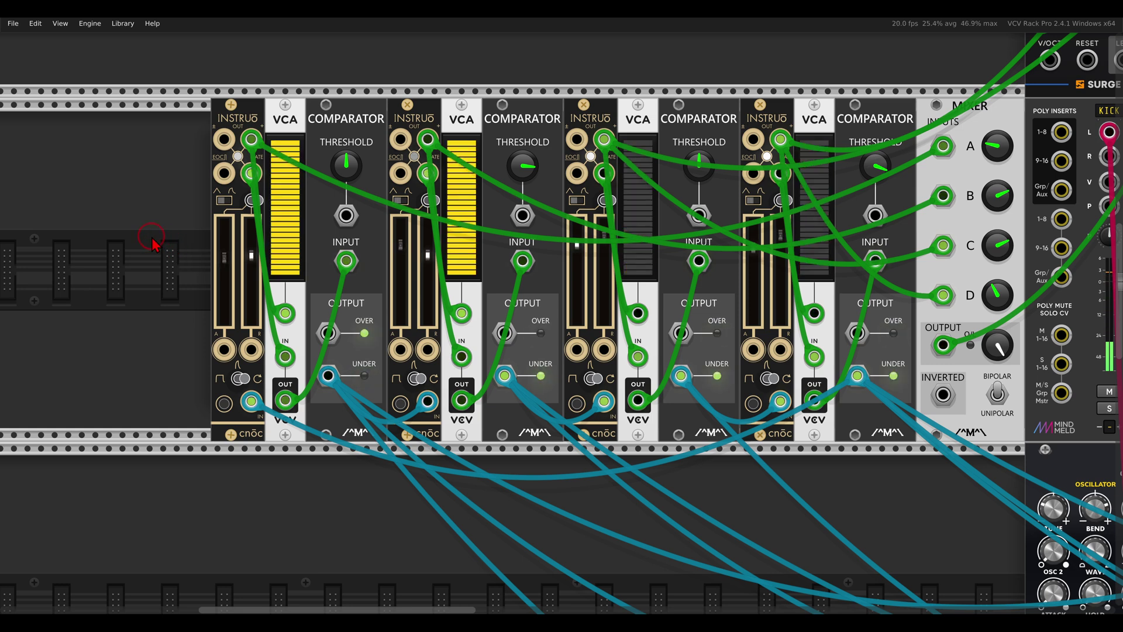
left_click_drag(151, 237, 150, 241)
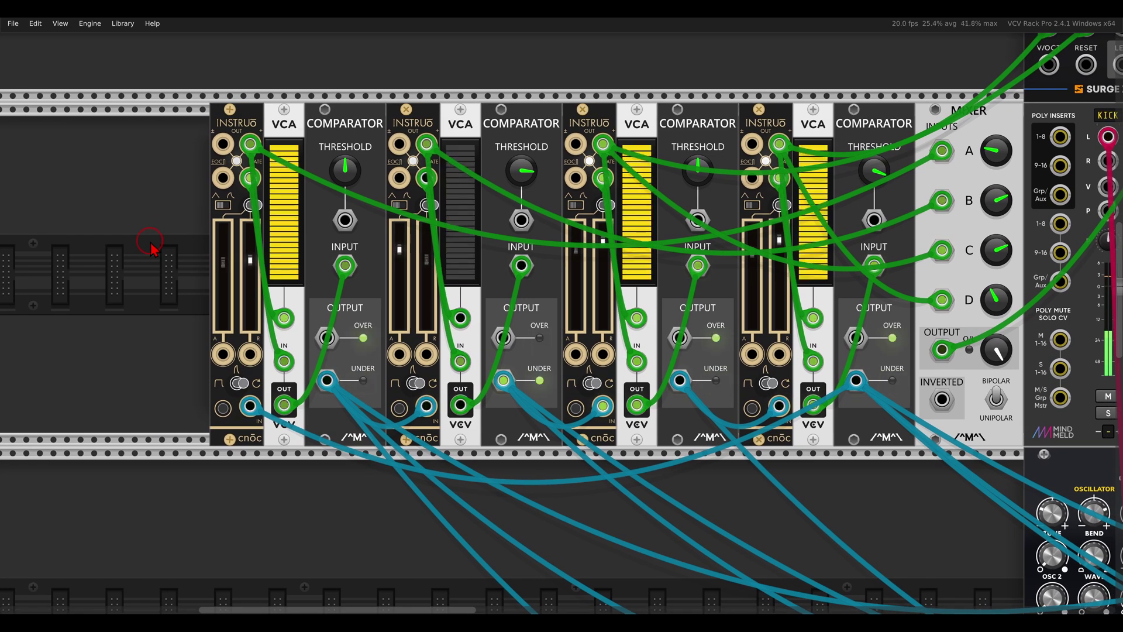